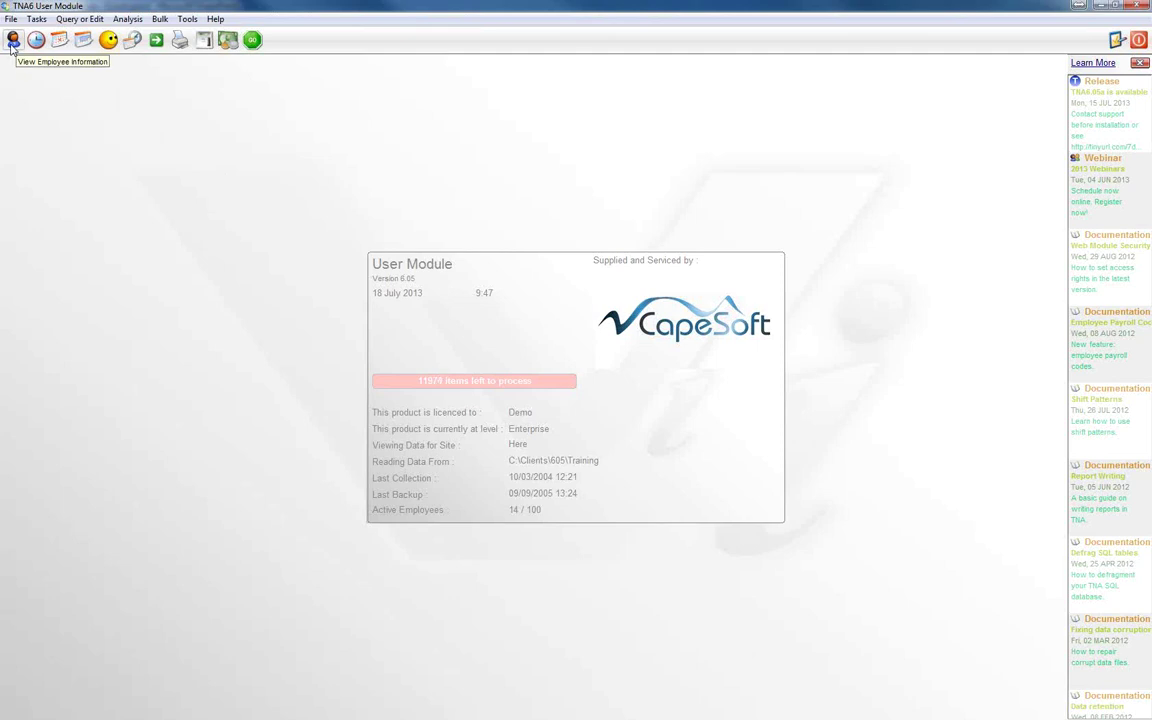
Open the employee list and display the used leave list for the employee in the second row
{"action": "left_click", "coordinate": [13, 42]}
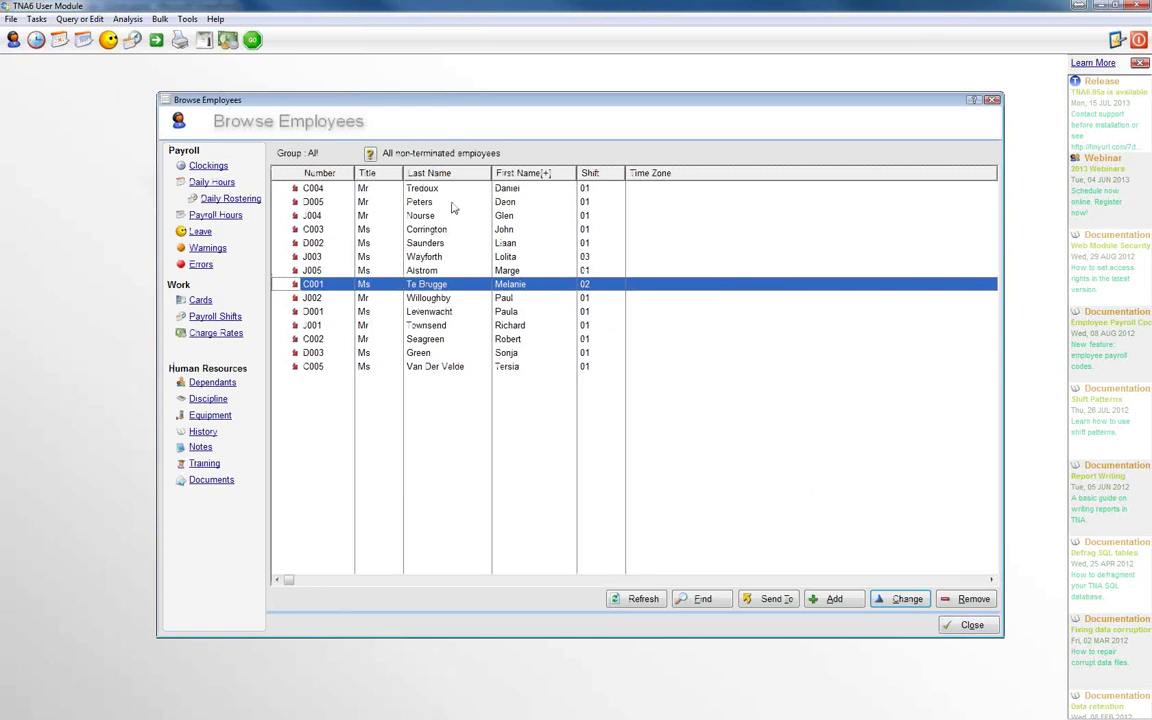
{"action": "left_click", "coordinate": [390, 201]}
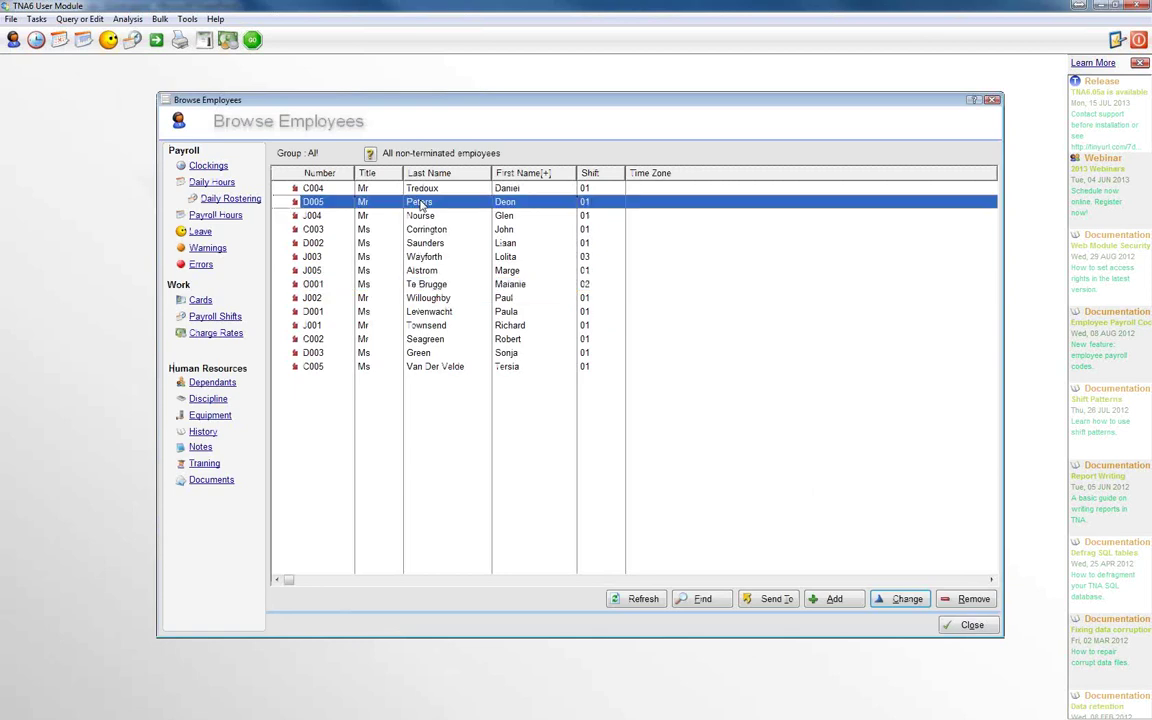
{"action": "left_click", "coordinate": [199, 232]}
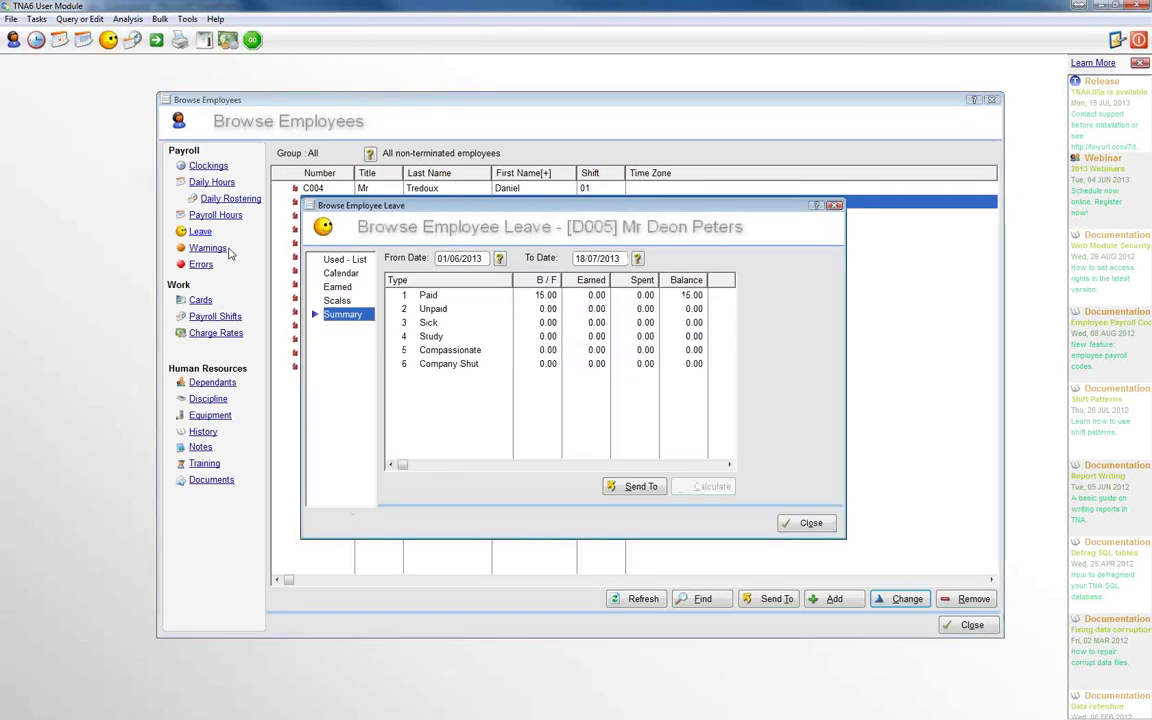
{"action": "left_click", "coordinate": [342, 260]}
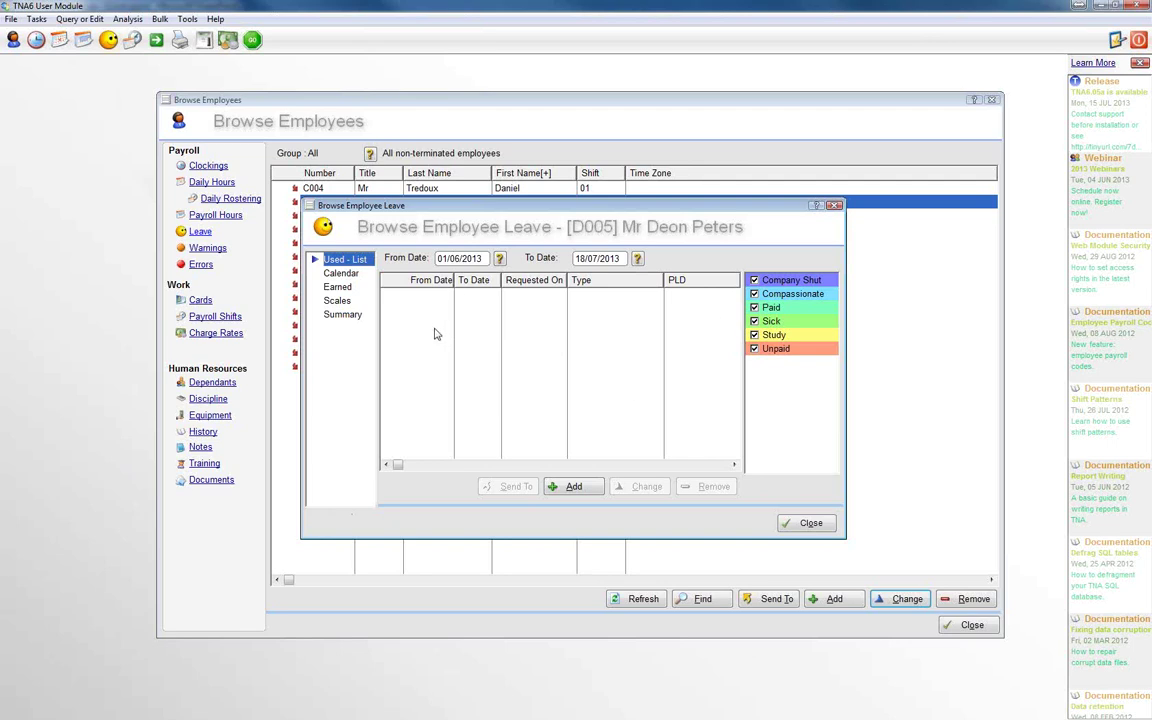
Add a new leave record for this employee with the leave type Sick
{"action": "left_click", "coordinate": [573, 487]}
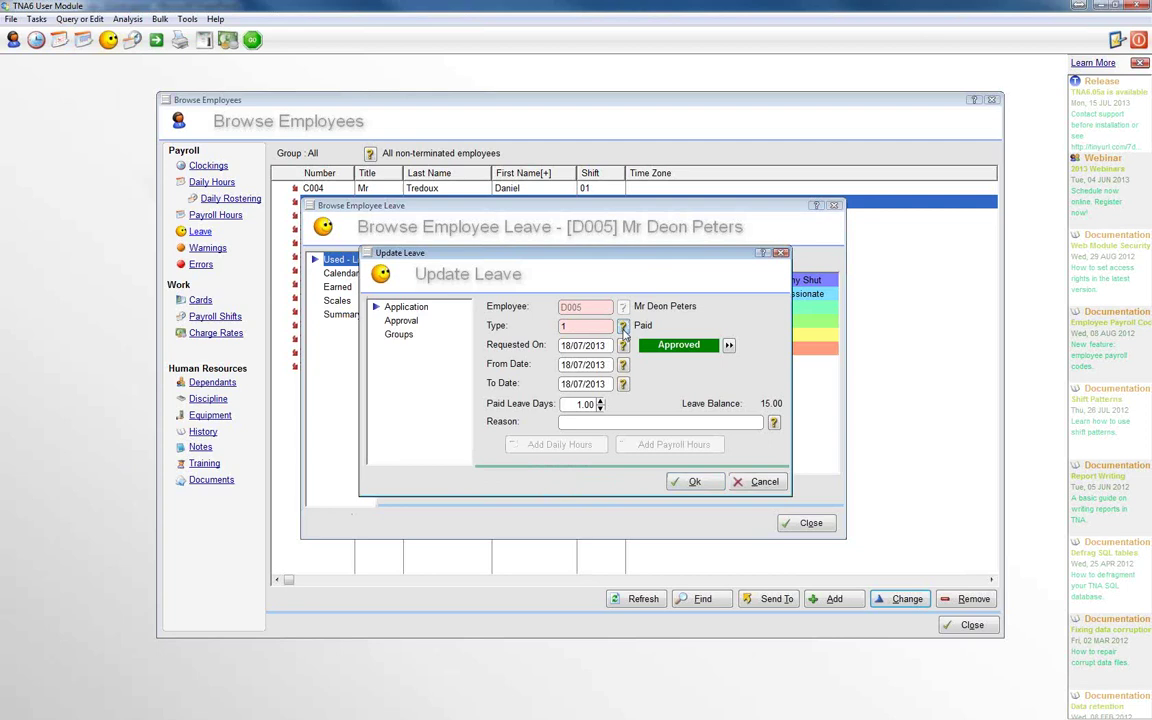
{"action": "left_click", "coordinate": [622, 328]}
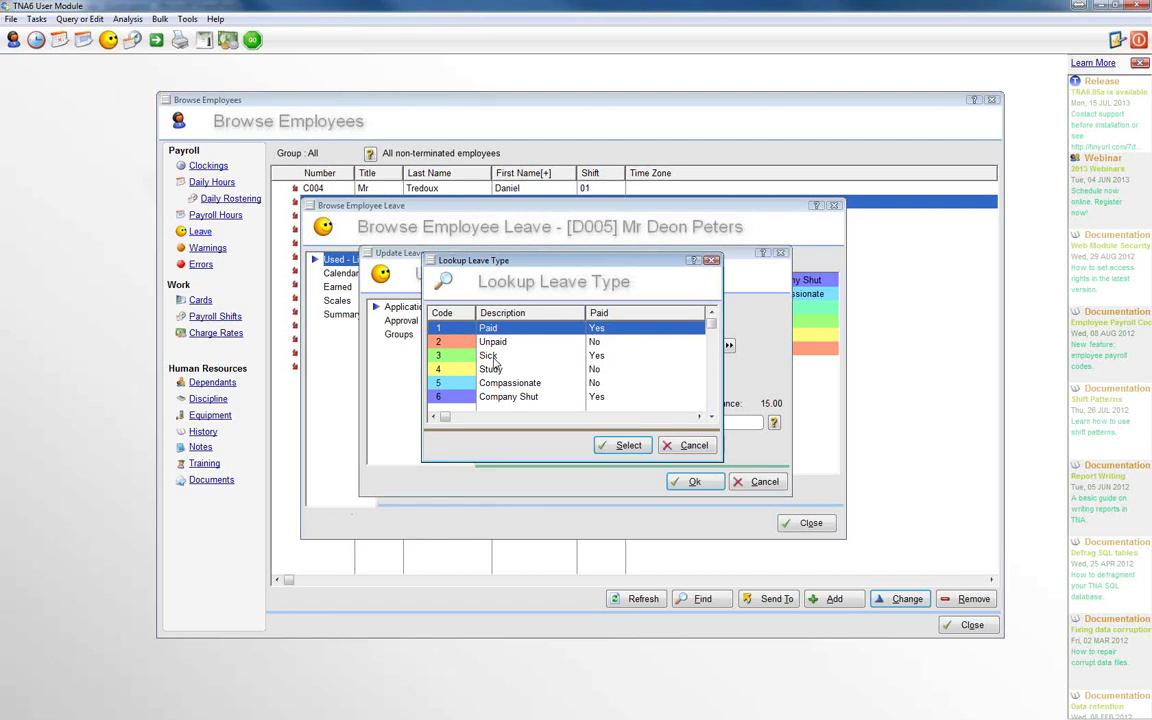
{"action": "left_click", "coordinate": [491, 357]}
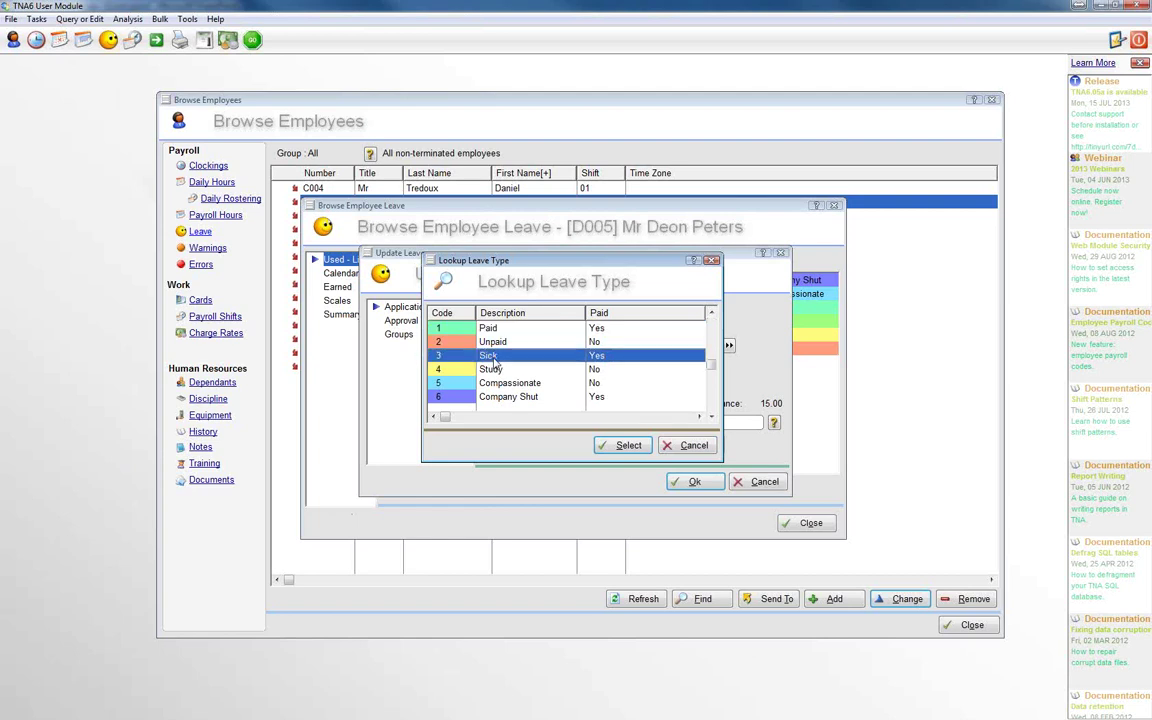
{"action": "left_click", "coordinate": [626, 446]}
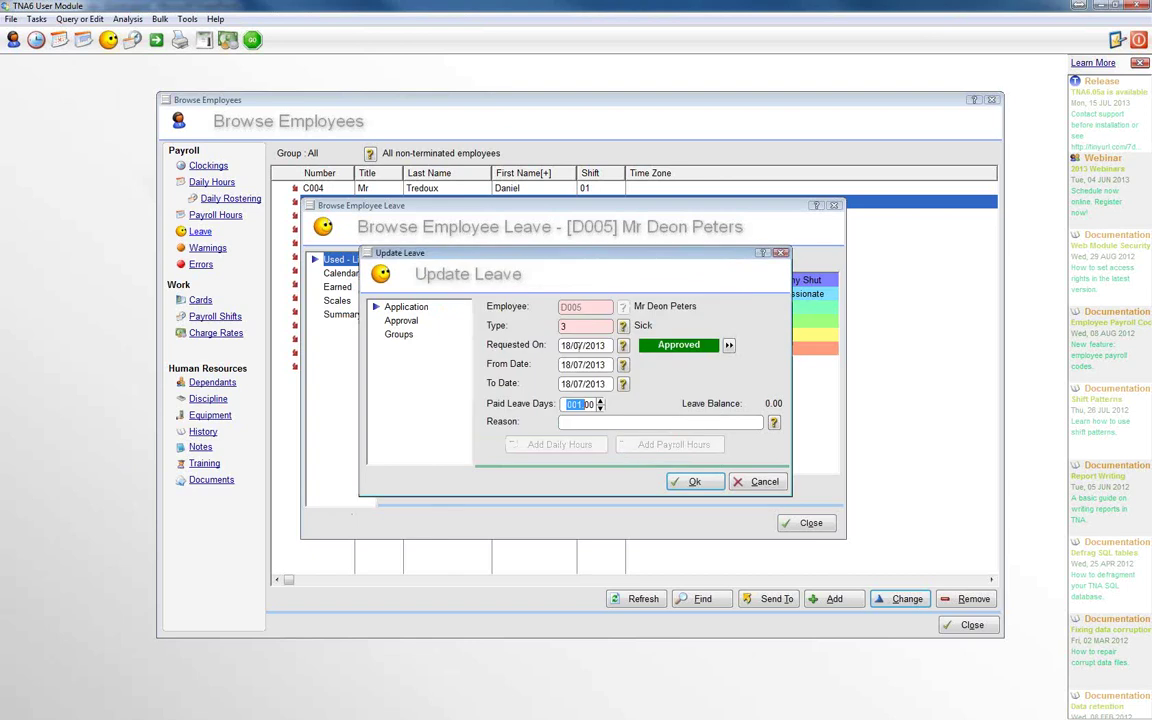
Set both the Requested On date and the From Date of the leave record to 03/06/2013
{"action": "left_click", "coordinate": [622, 346]}
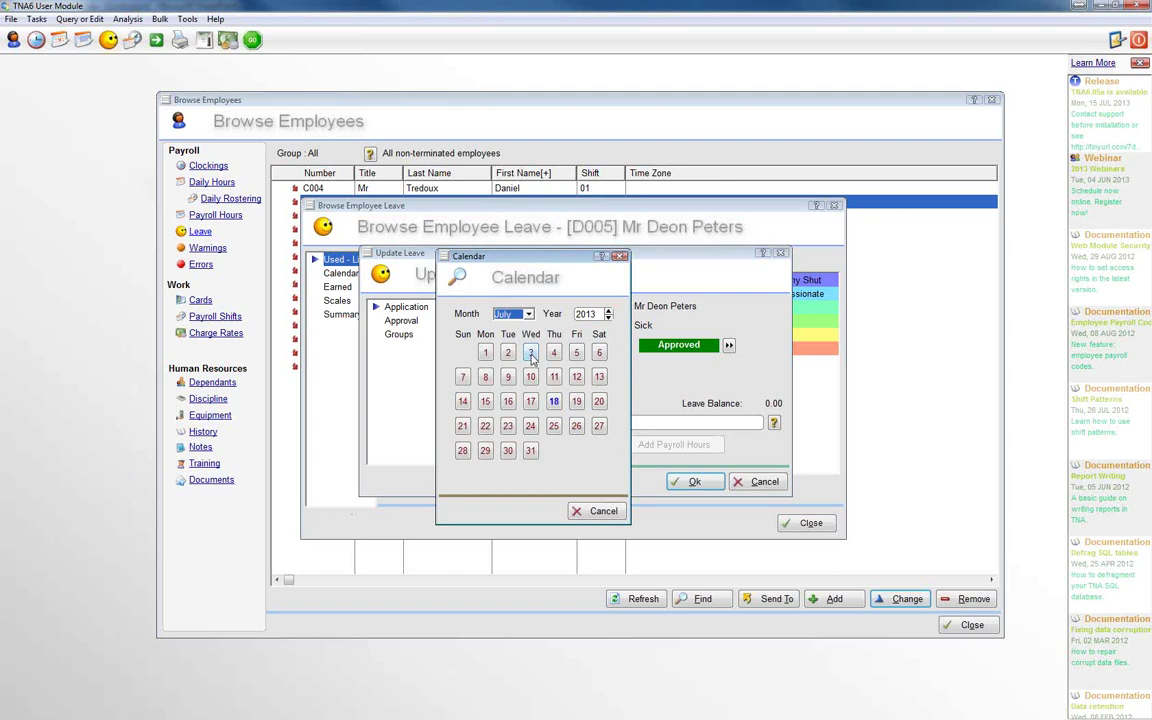
{"action": "left_click", "coordinate": [515, 314]}
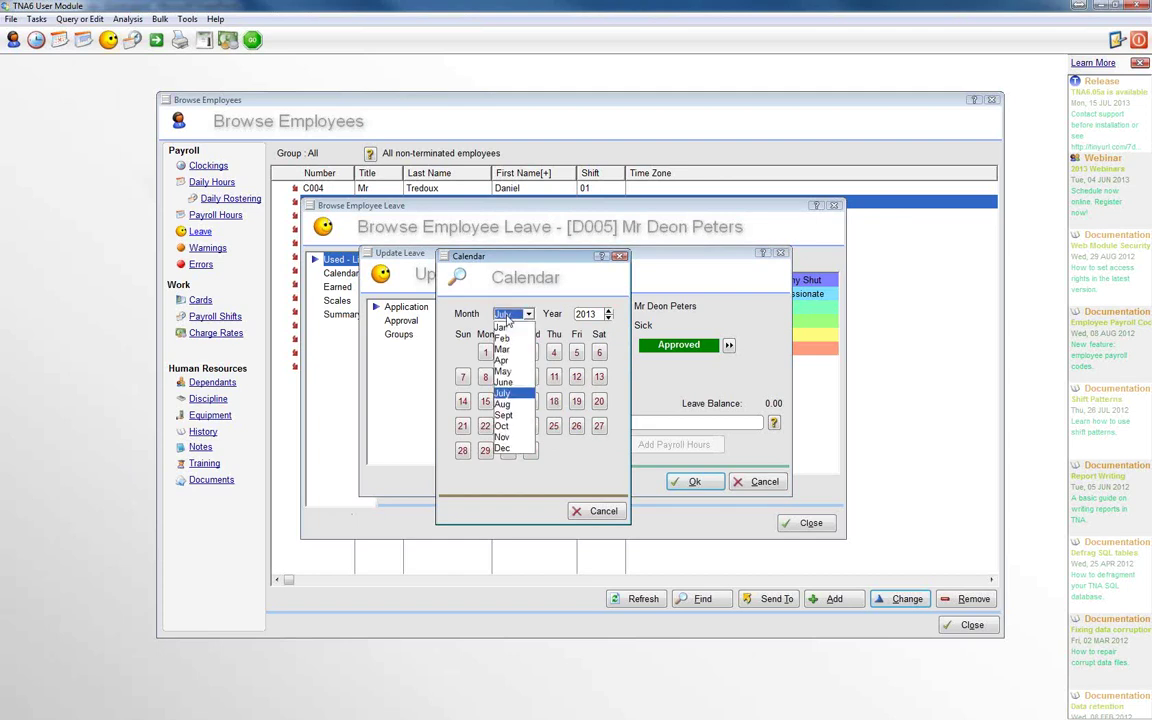
{"action": "left_click", "coordinate": [505, 382]}
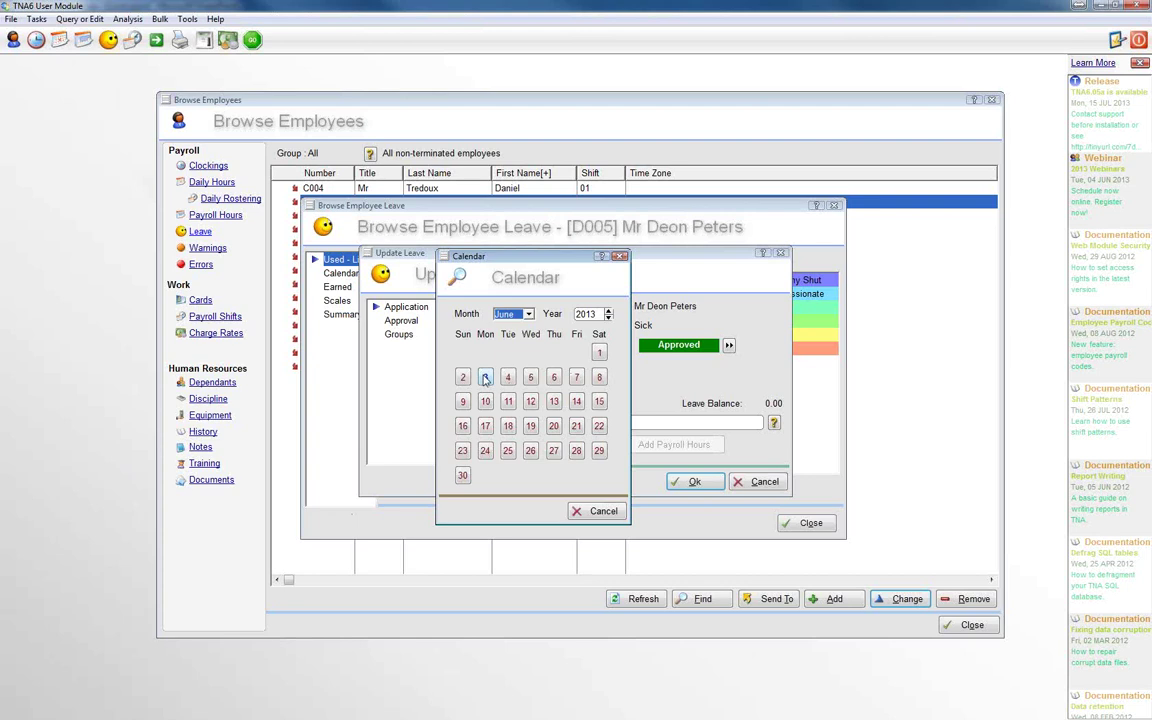
{"action": "left_click", "coordinate": [485, 378]}
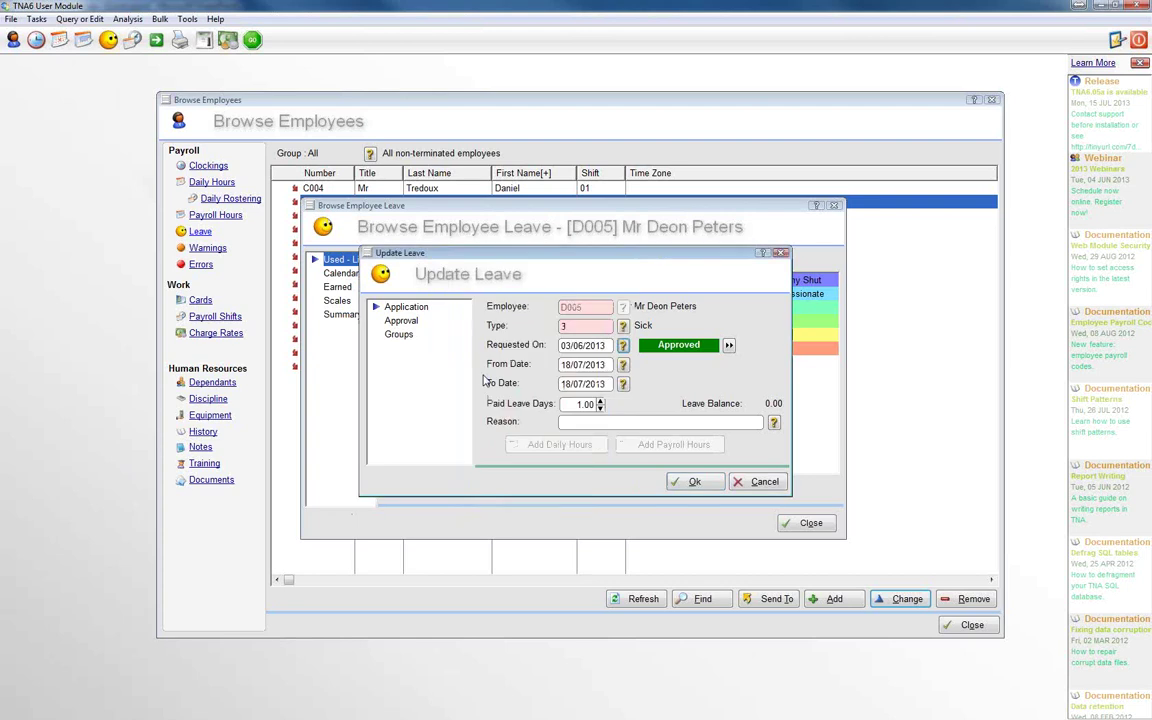
{"action": "left_click", "coordinate": [623, 366]}
{"action": "left_click", "coordinate": [512, 314]}
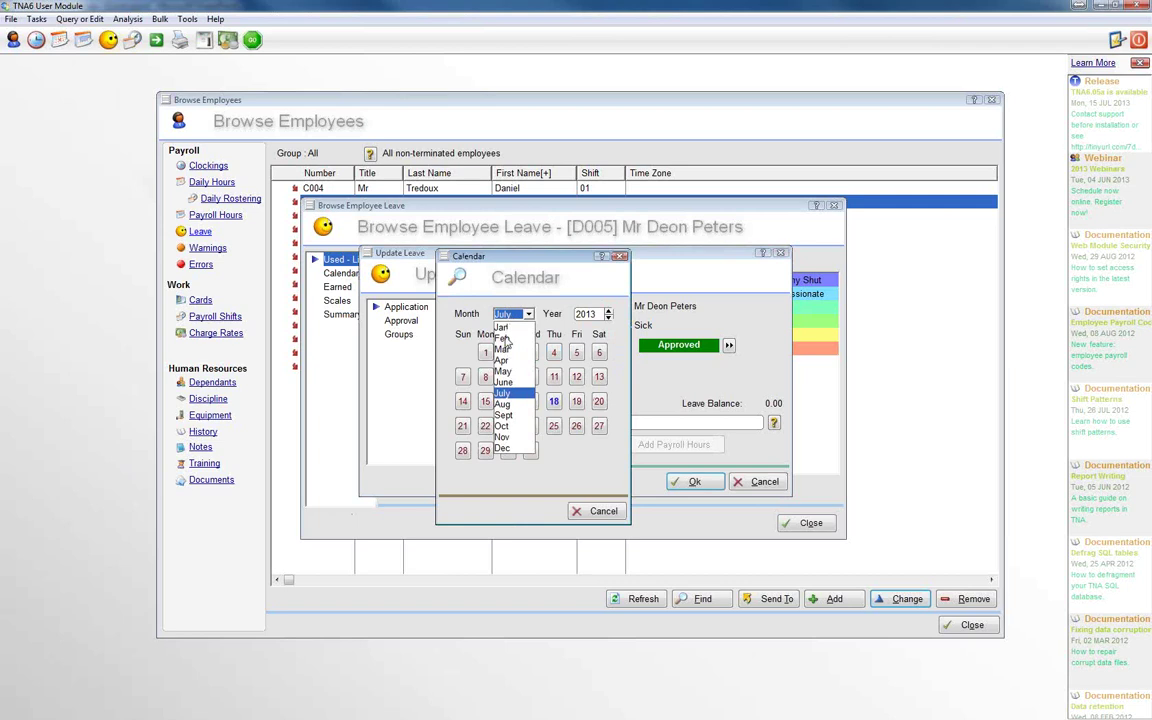
{"action": "left_click", "coordinate": [504, 383]}
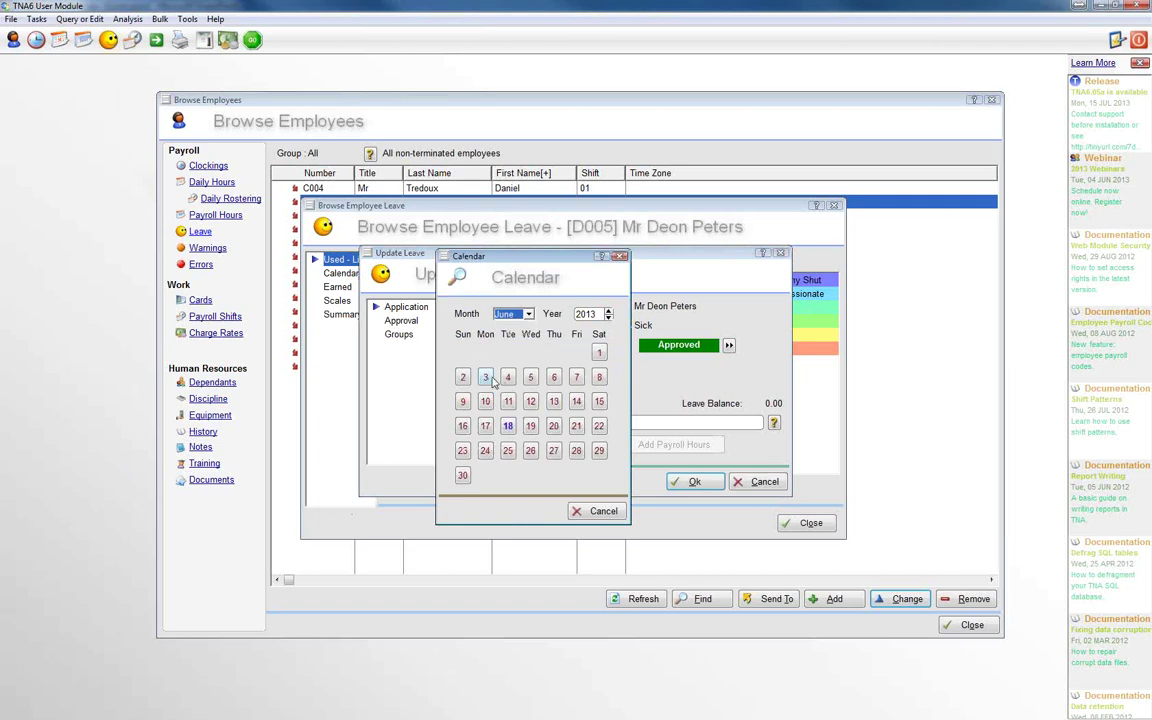
{"action": "left_click", "coordinate": [485, 376]}
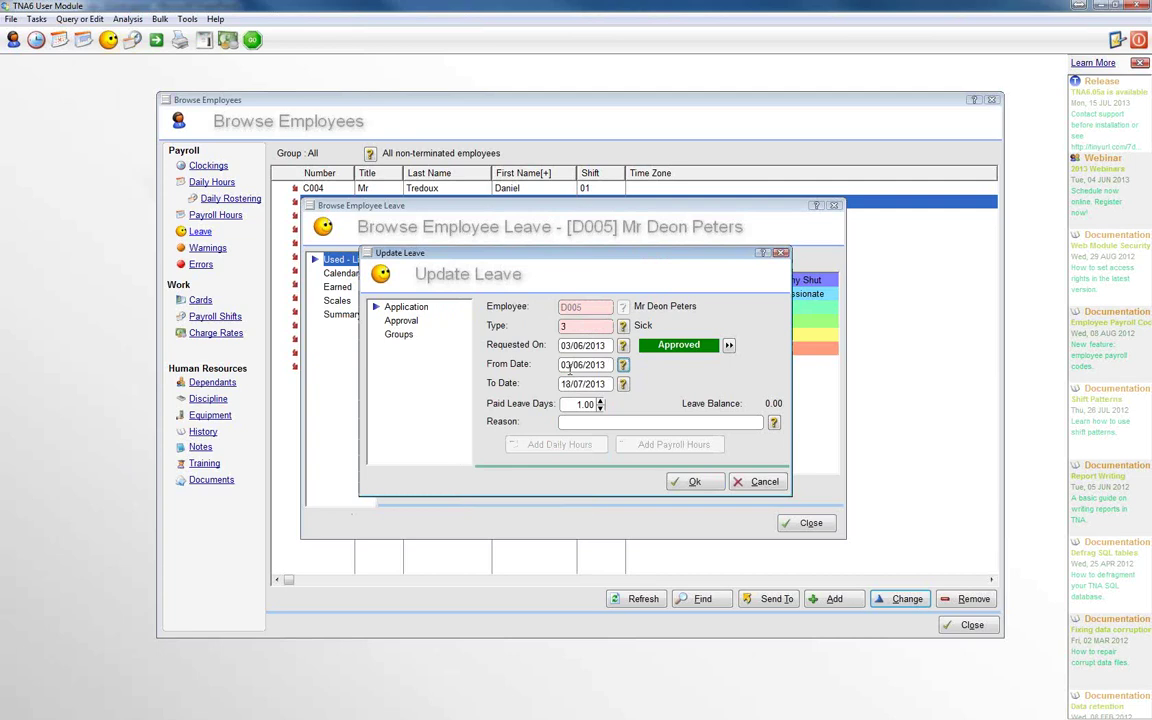
Set the leave record's To Date to 04/06/2013 and its paid leave days to 2.00
{"action": "left_click", "coordinate": [622, 384]}
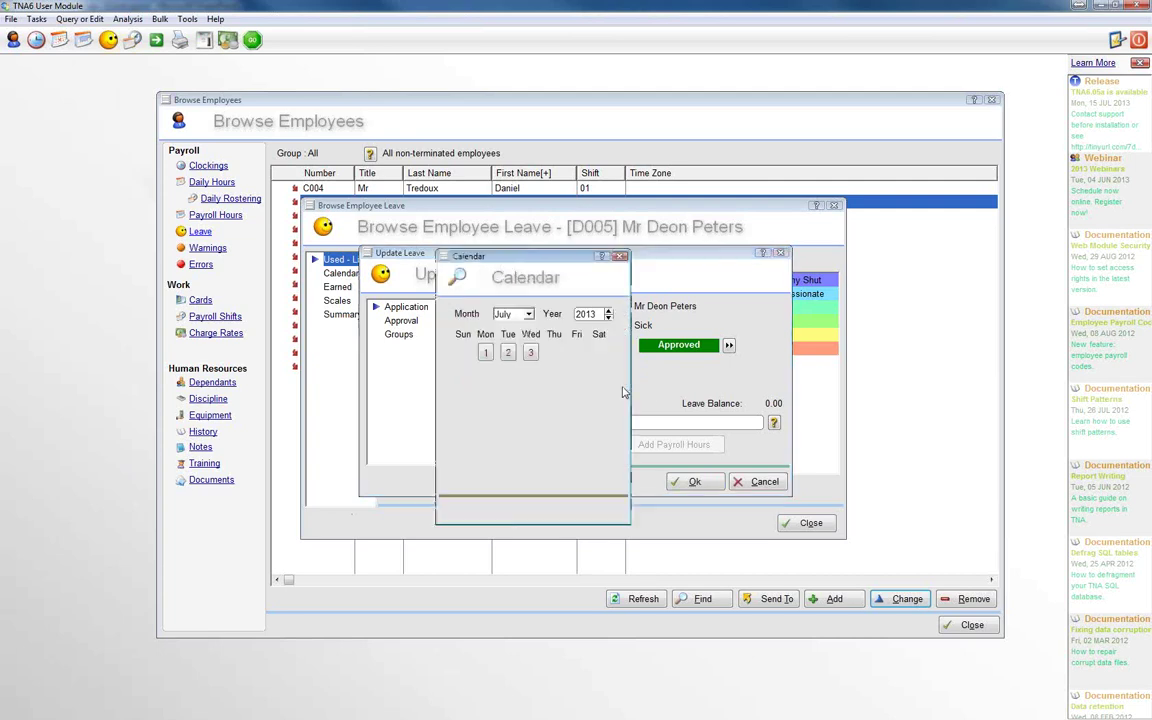
{"action": "left_click", "coordinate": [513, 314]}
{"action": "left_click", "coordinate": [506, 382]}
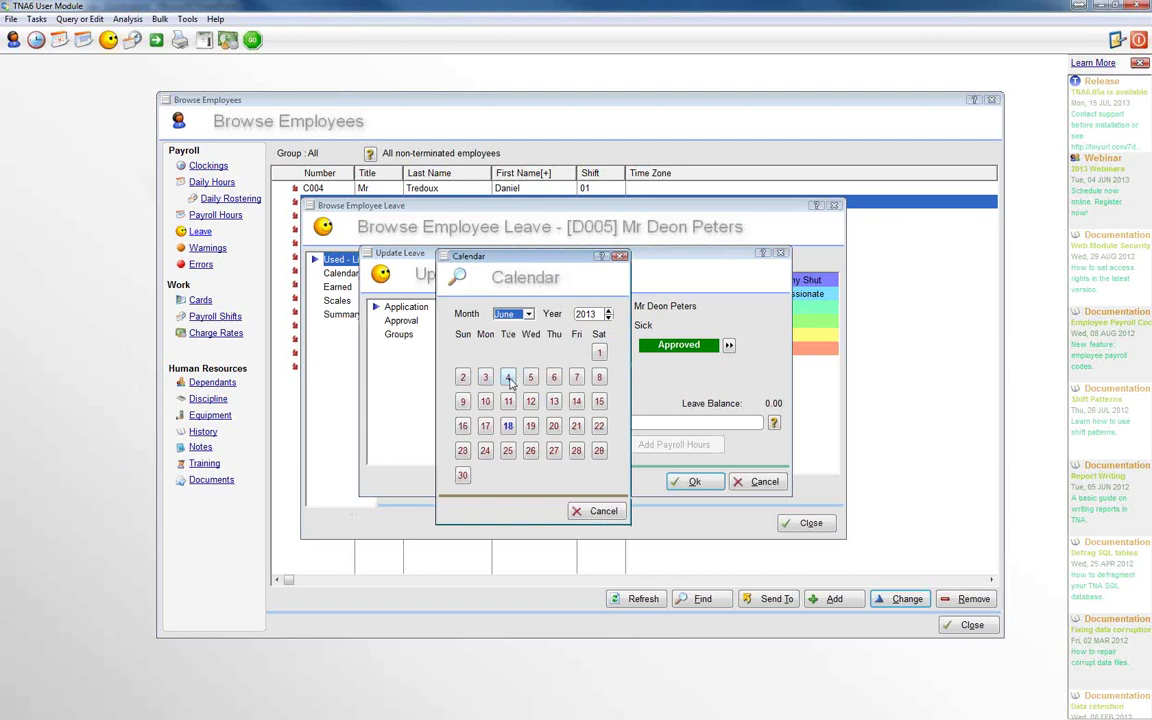
{"action": "left_click", "coordinate": [508, 378]}
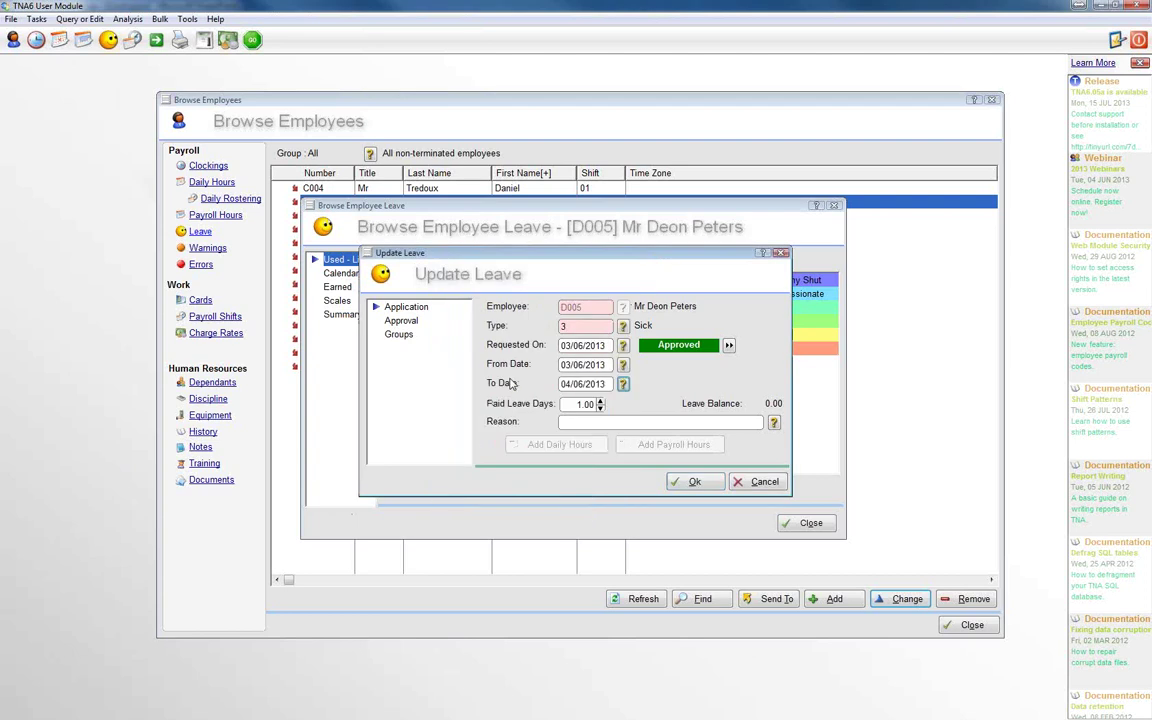
{"action": "left_click", "coordinate": [601, 402]}
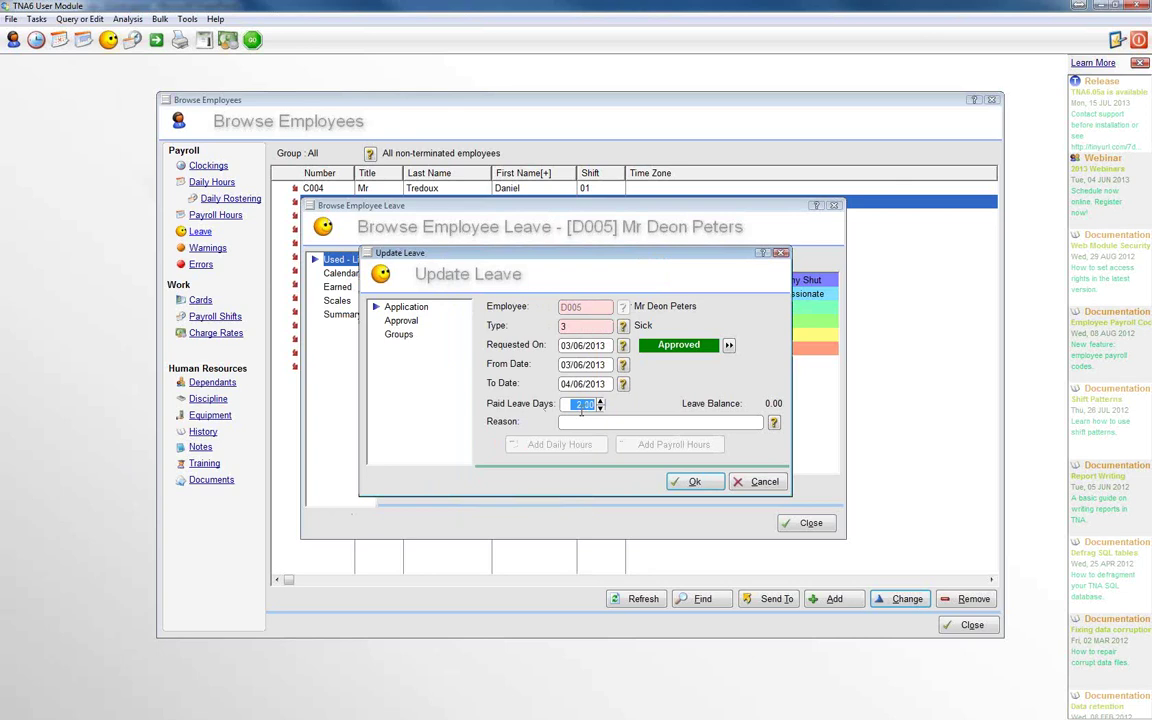
{"action": "left_click", "coordinate": [578, 422]}
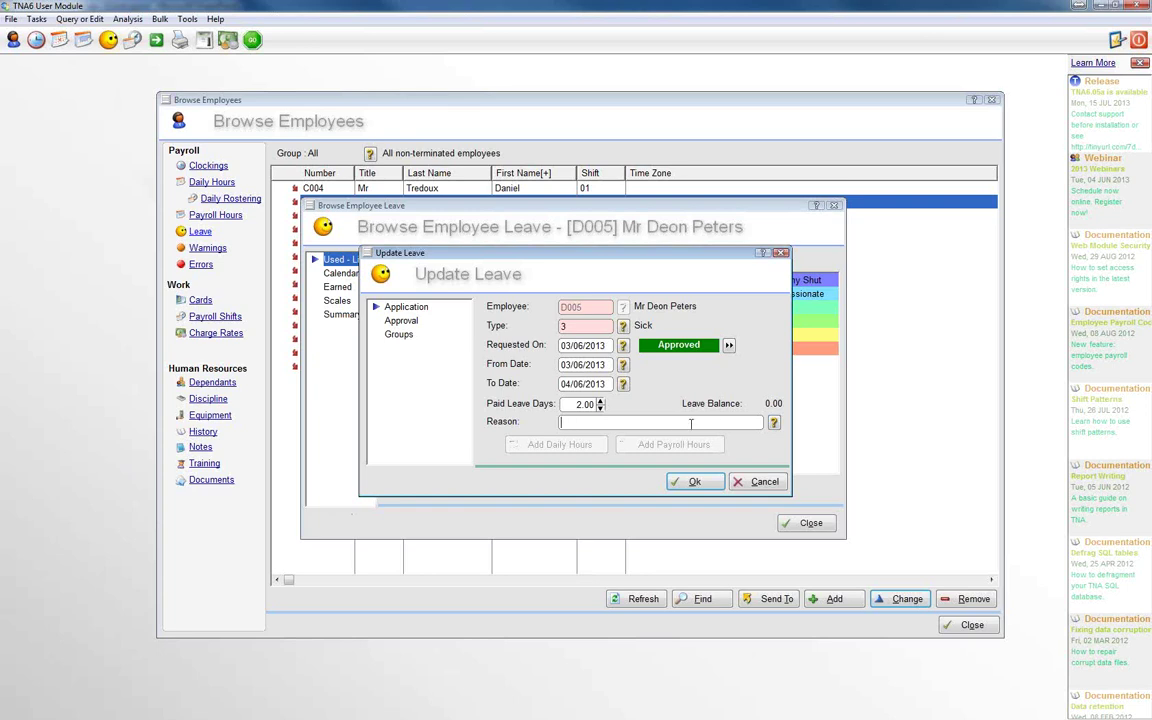
Cycle the leave record's approval status through Not Approved and Pending back to Approved
{"action": "left_click", "coordinate": [729, 346]}
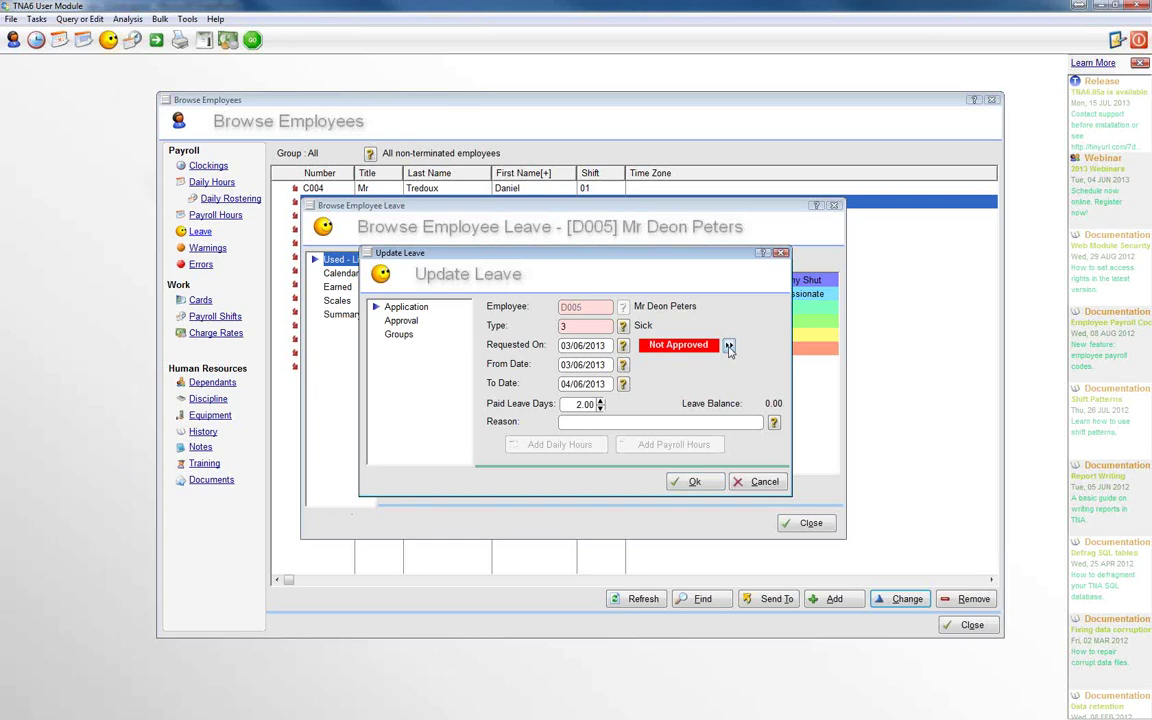
{"action": "left_click", "coordinate": [729, 346]}
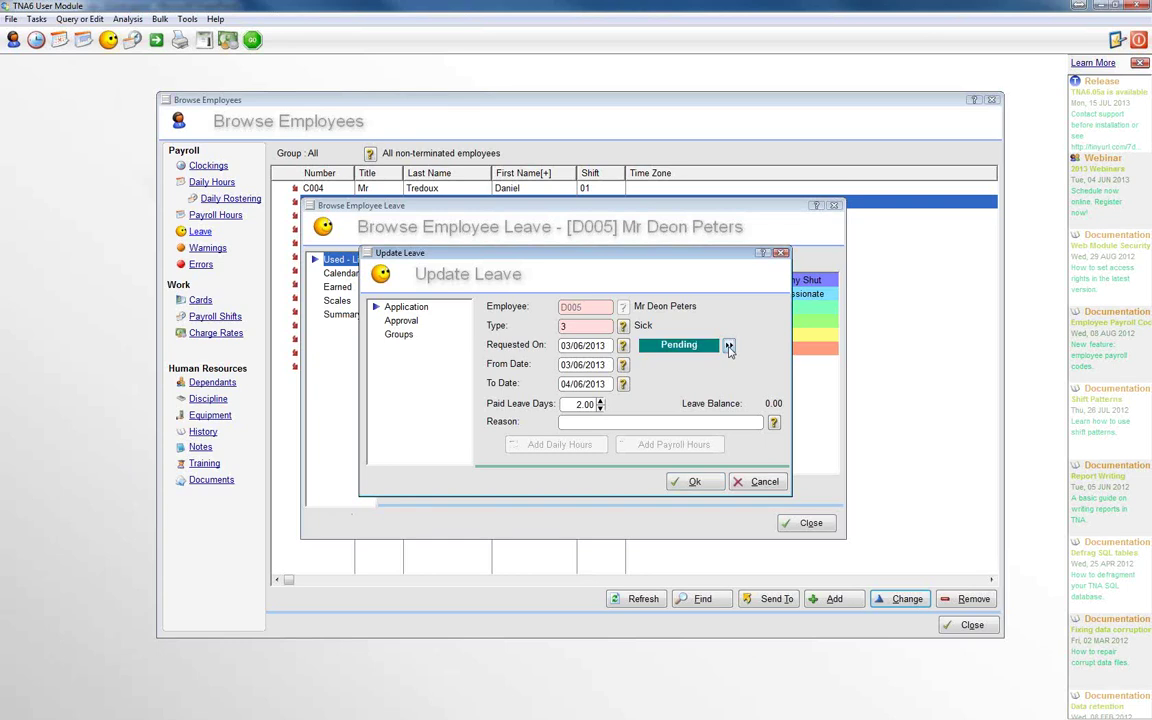
{"action": "left_click", "coordinate": [729, 346]}
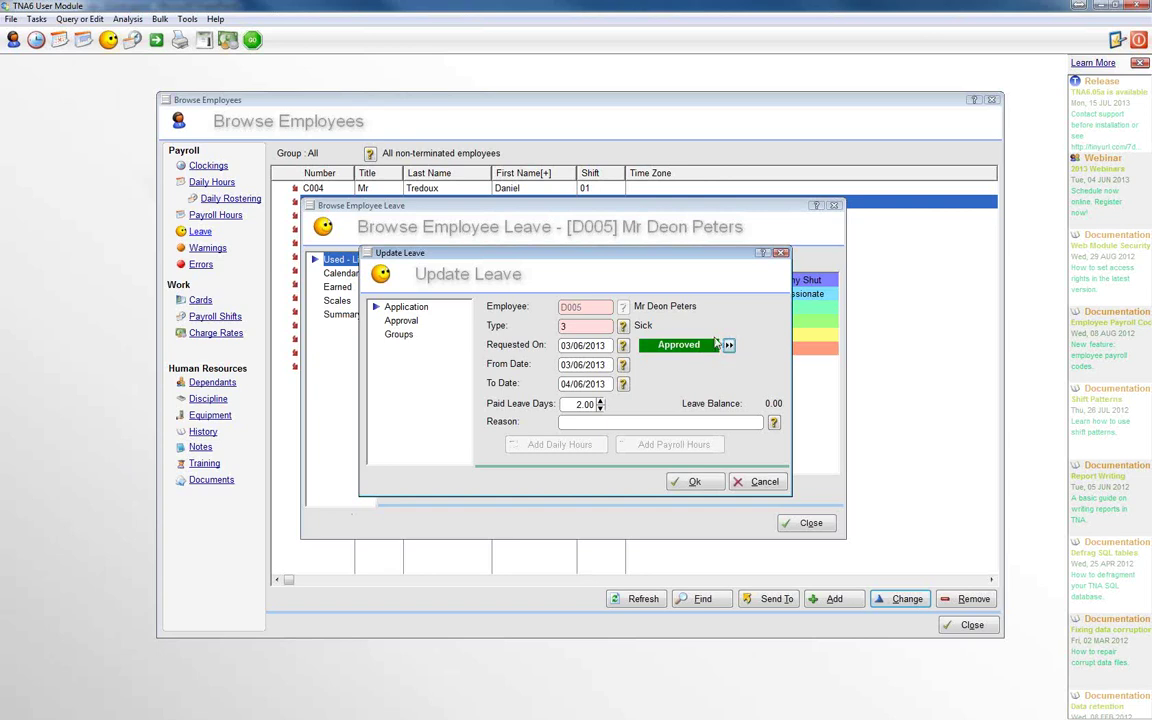
Review the leave record's approval details and the employee's groups with minimum staffing levels
{"action": "left_click", "coordinate": [401, 321]}
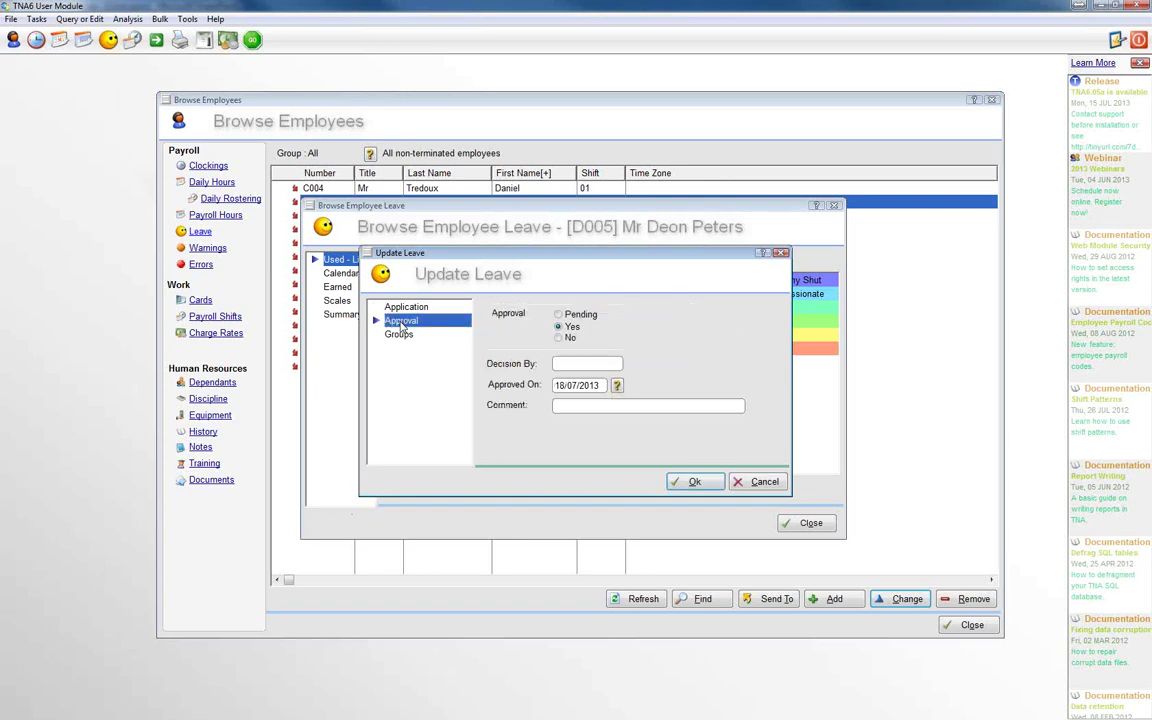
{"action": "left_click", "coordinate": [559, 364]}
{"action": "left_click", "coordinate": [398, 337]}
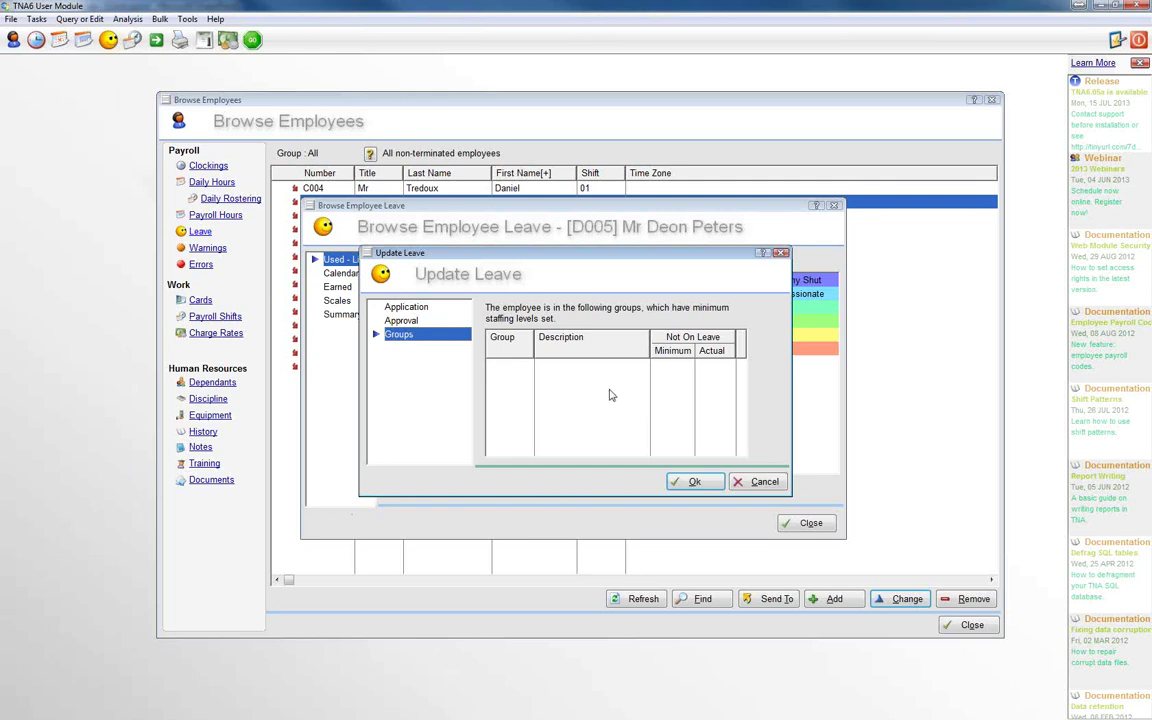
Save the sick leave record and show the employee's leave calendar
{"action": "left_click", "coordinate": [420, 310]}
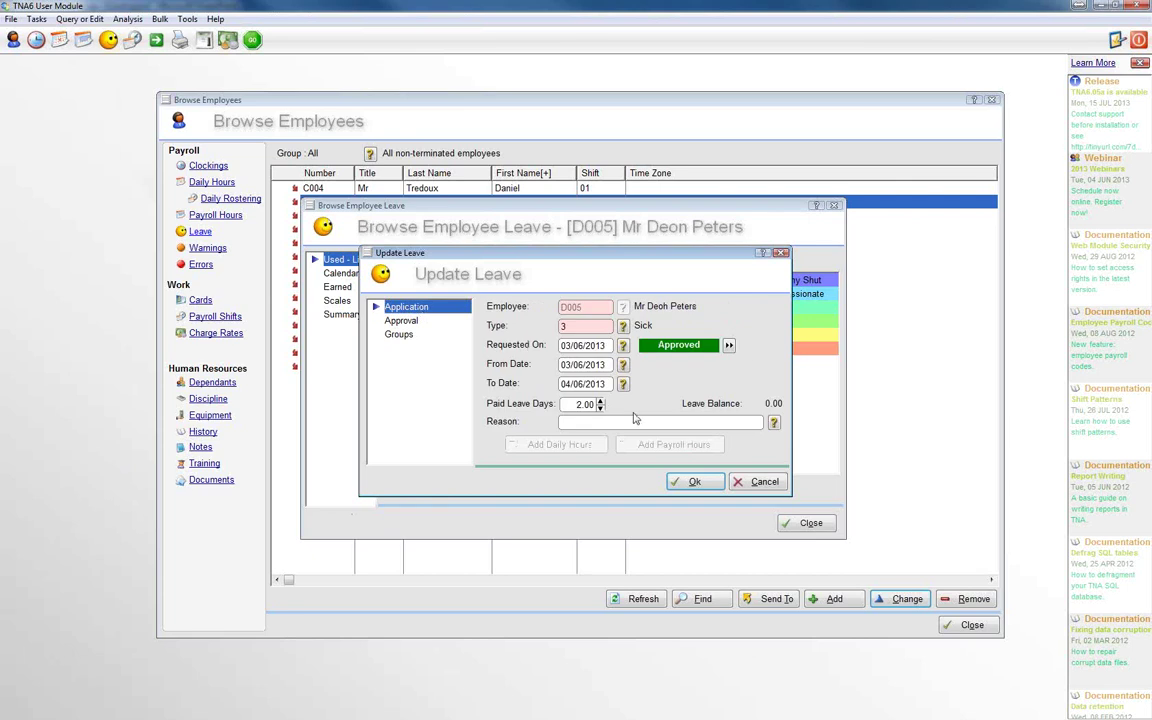
{"action": "left_click", "coordinate": [695, 482]}
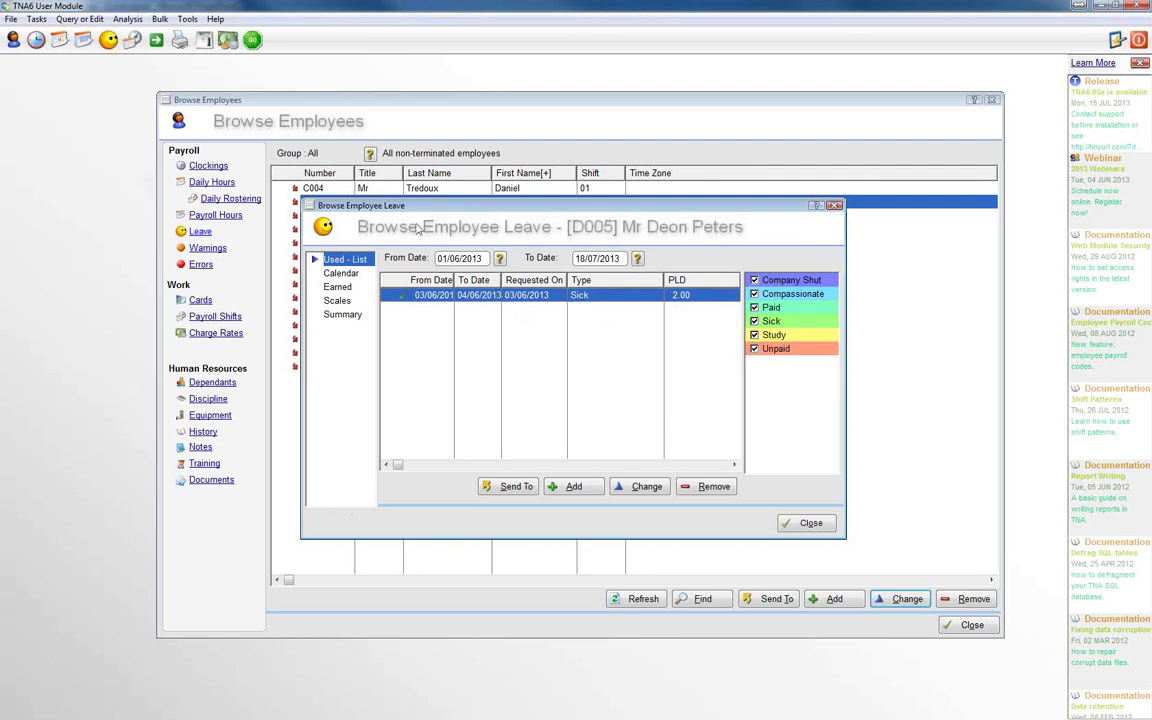
{"action": "left_click", "coordinate": [343, 273]}
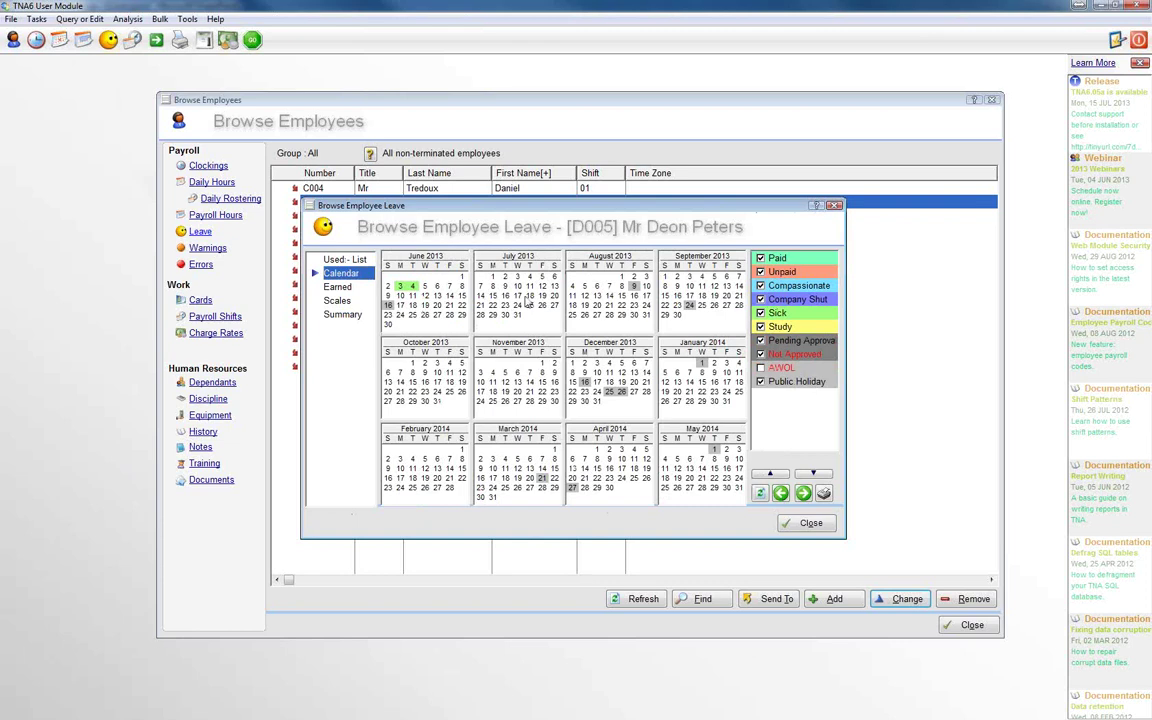
Start a new leave record for 6 June 2013 from the calendar and discard it without saving
{"action": "mouse_move", "coordinate": [412, 286]}
{"action": "right_click", "coordinate": [437, 287]}
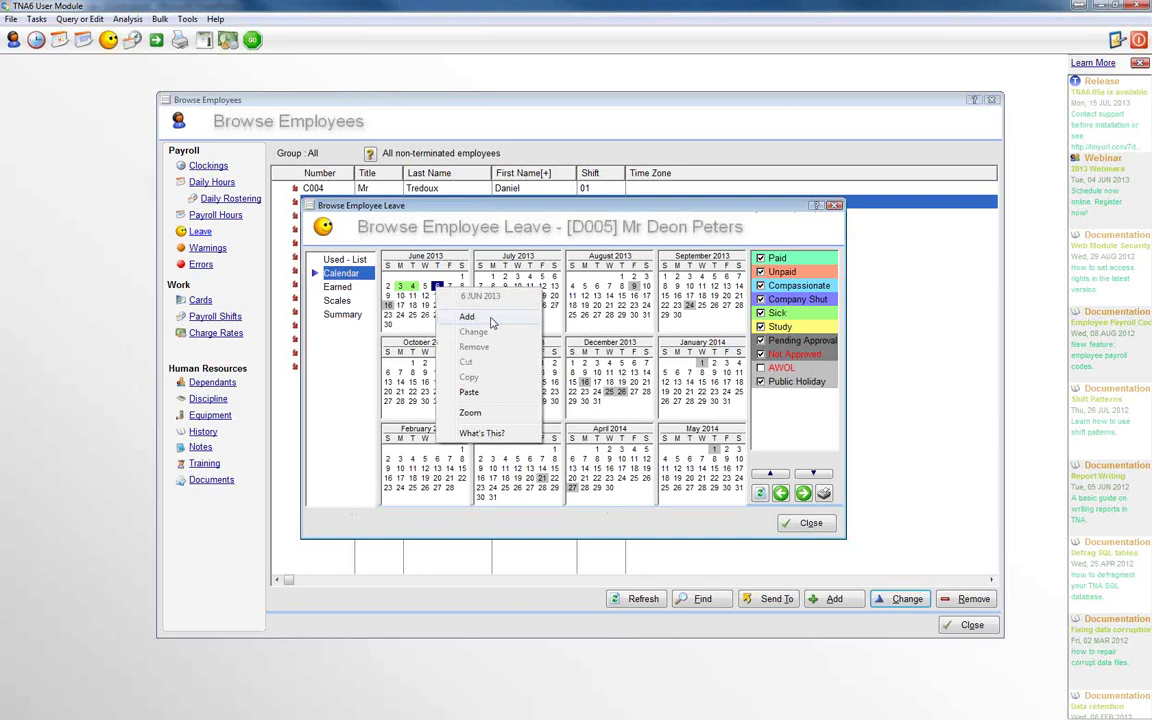
{"action": "left_click", "coordinate": [468, 317]}
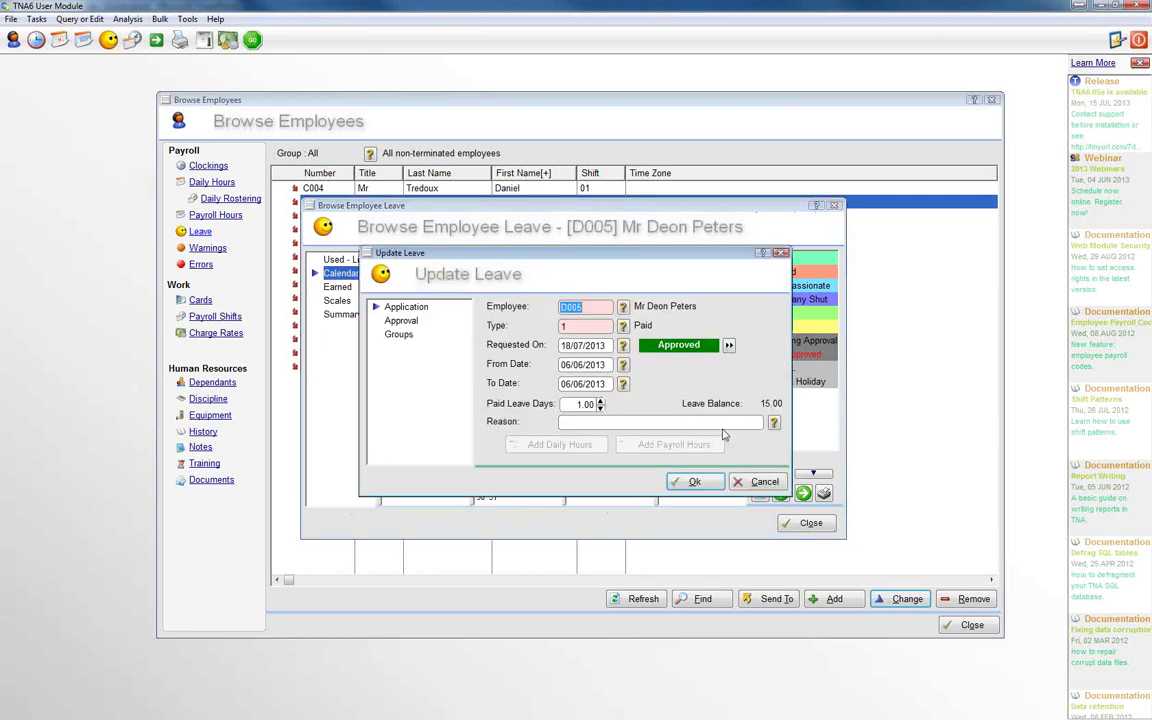
{"action": "left_click", "coordinate": [764, 483]}
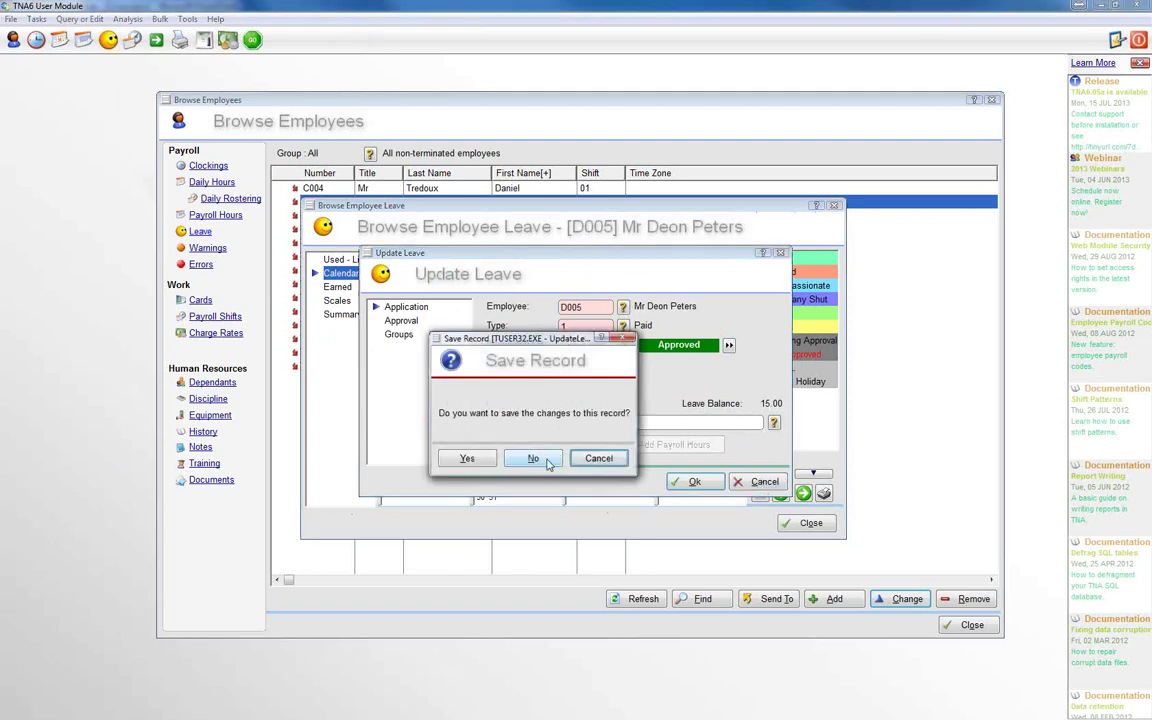
{"action": "left_click", "coordinate": [547, 461]}
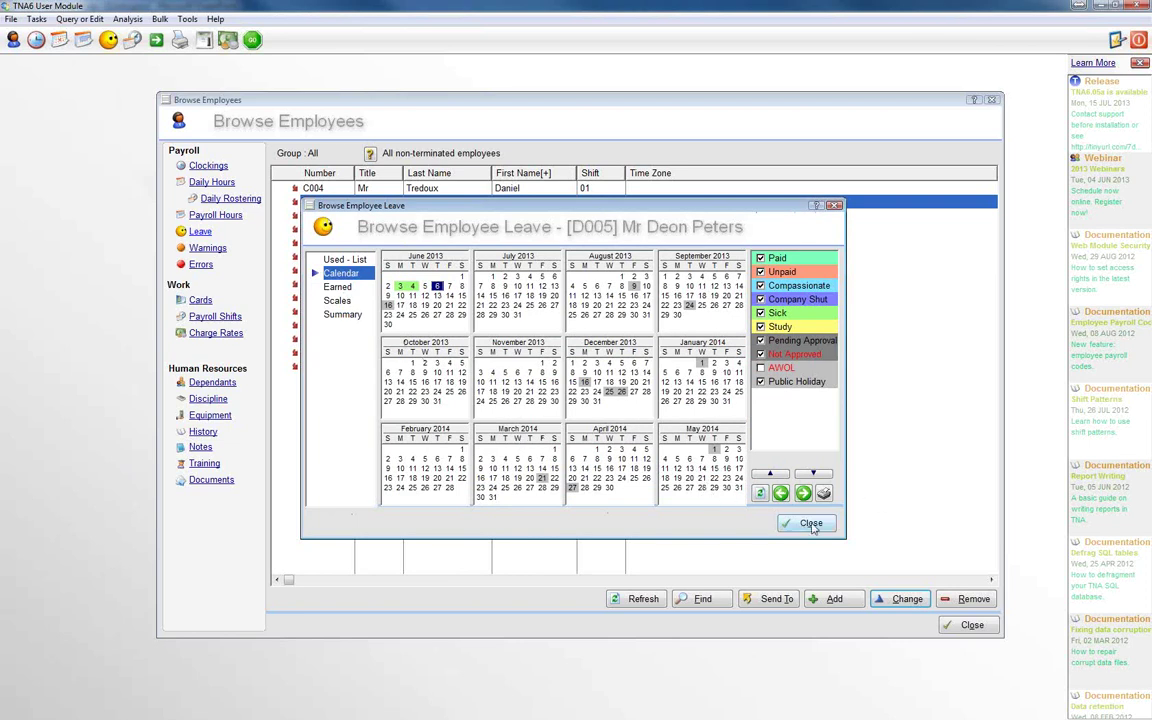
Close this employee's leave window and open the leave records of the employee in the fourth row
{"action": "left_click", "coordinate": [780, 493]}
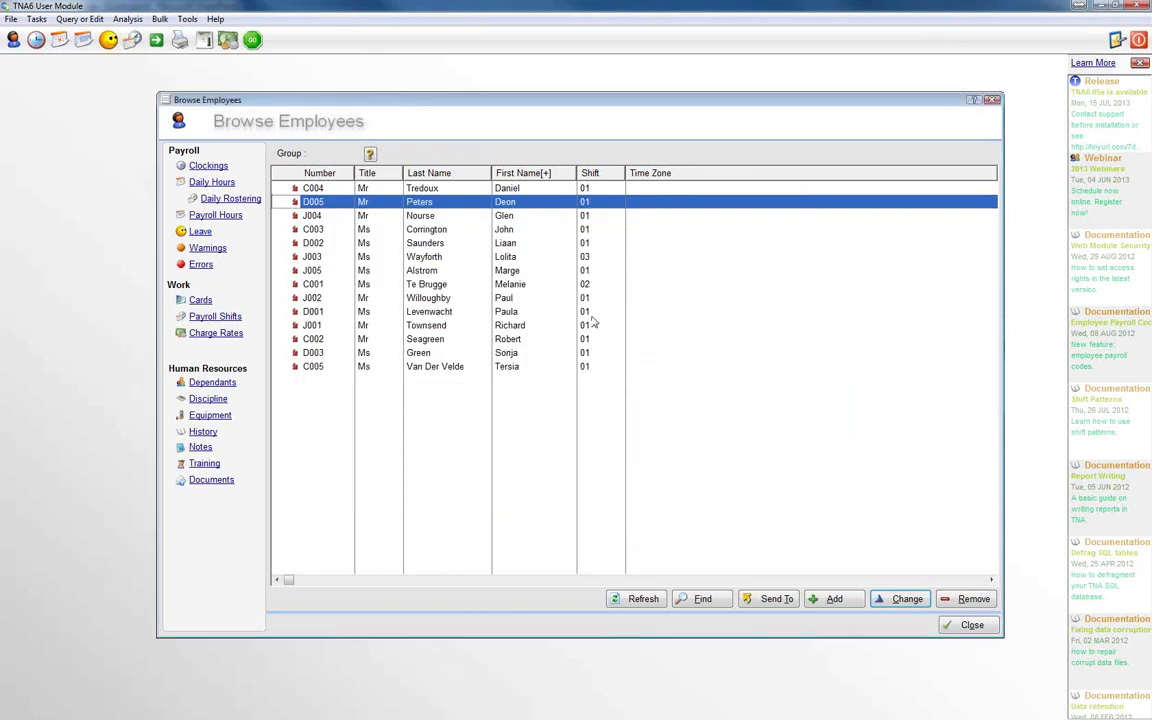
{"action": "left_click", "coordinate": [334, 233]}
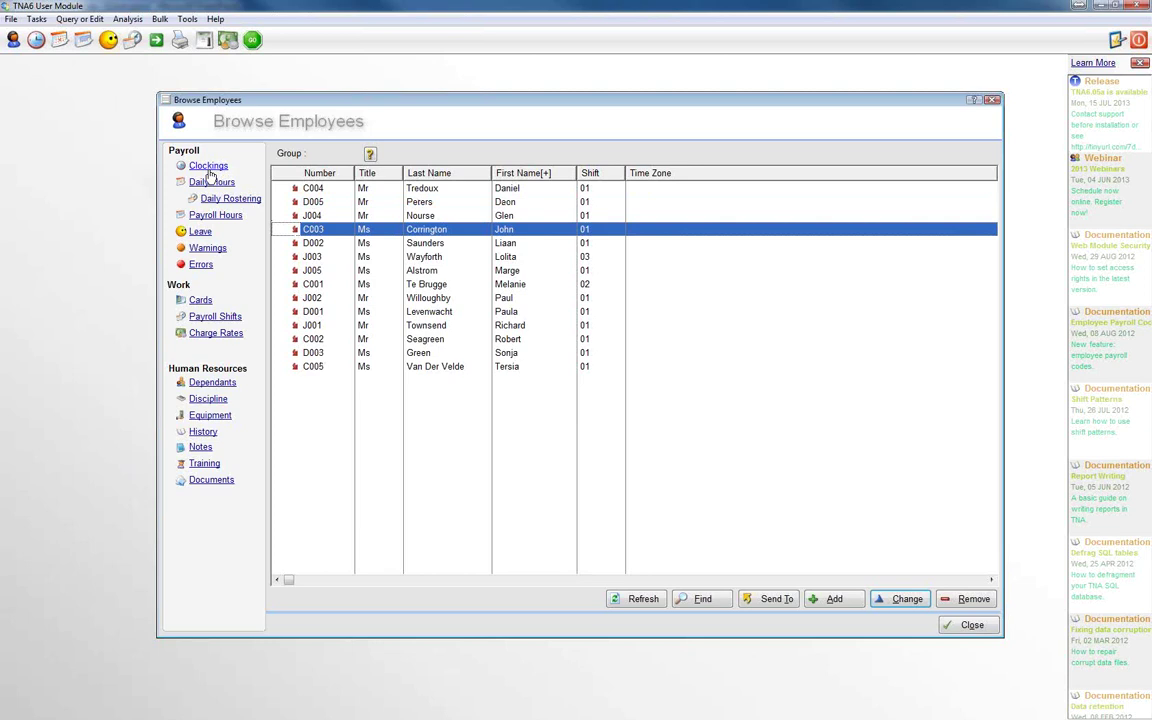
{"action": "left_click", "coordinate": [201, 233]}
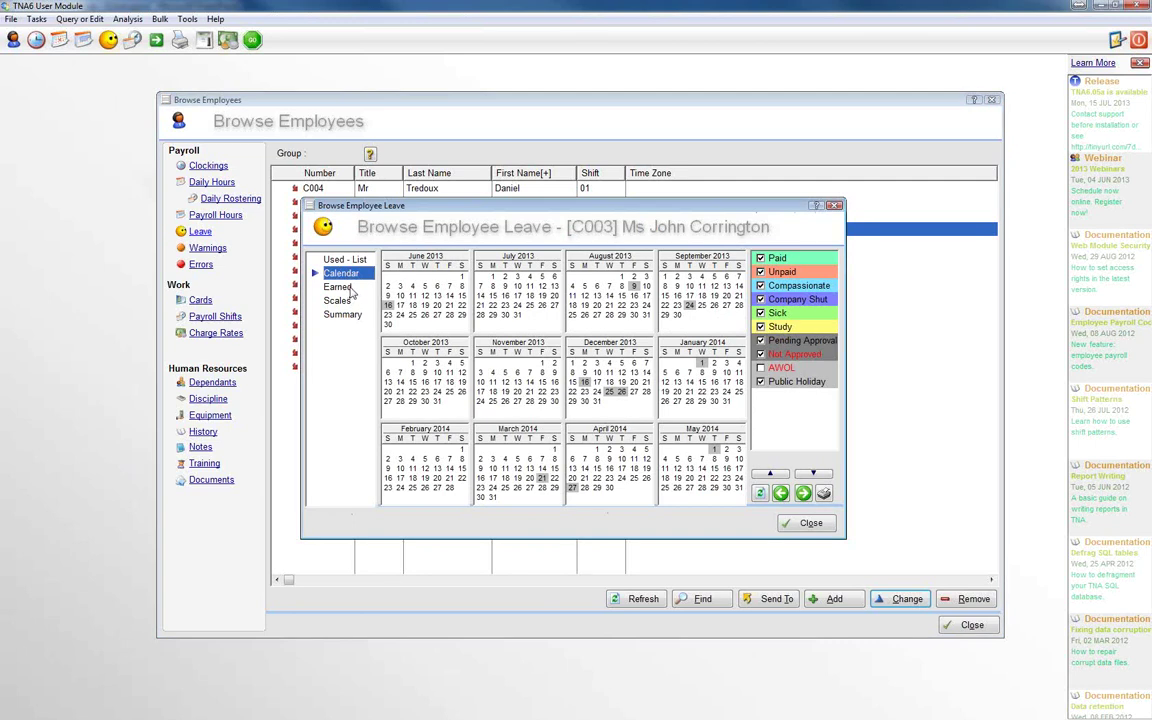
Start a new leave scale entry for the employee with the scale "Annual Leave - 15 days per year"
{"action": "left_click", "coordinate": [345, 288]}
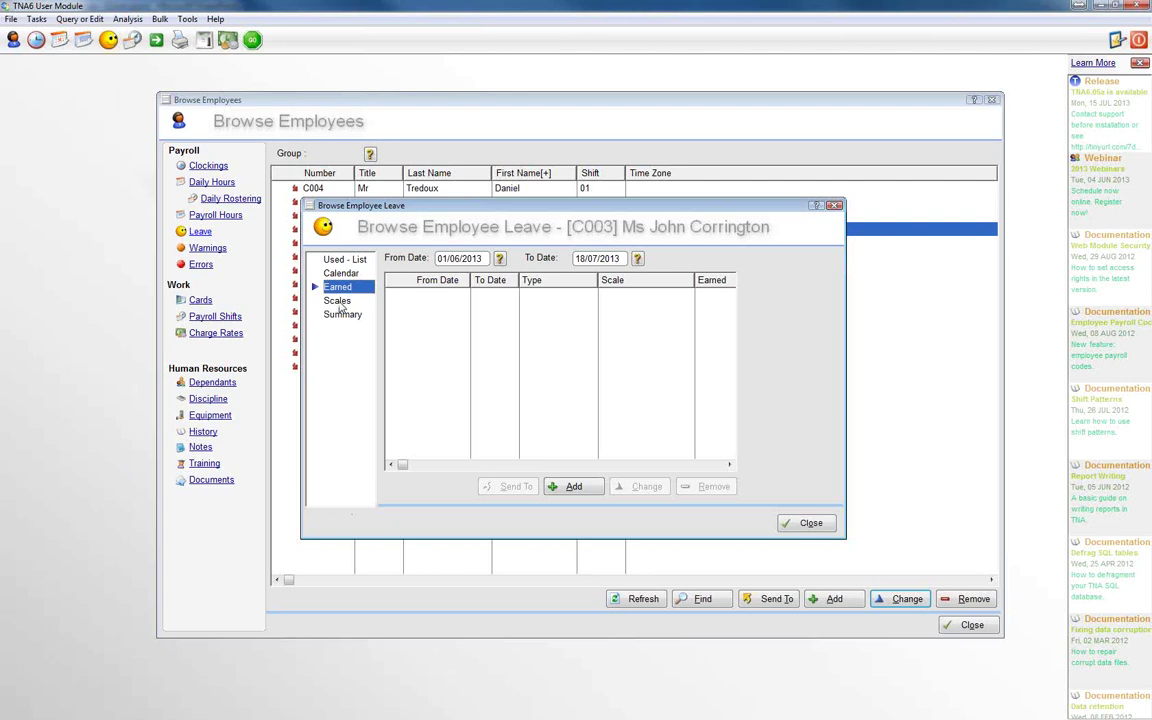
{"action": "left_click", "coordinate": [338, 301]}
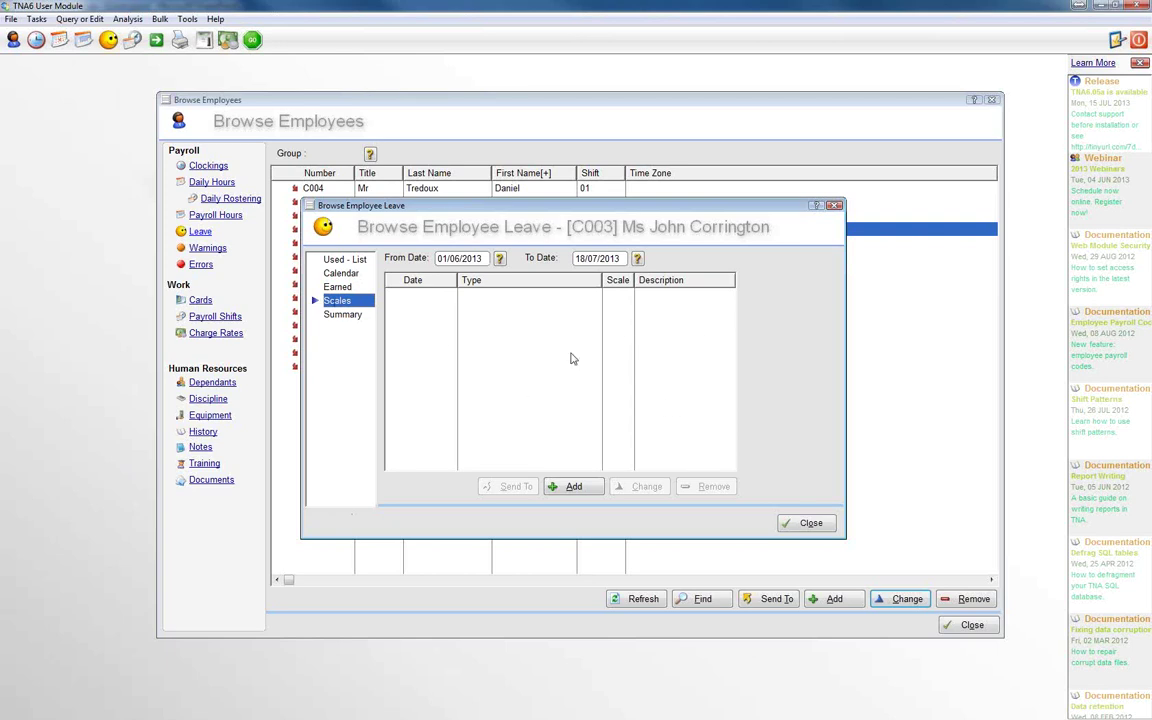
{"action": "left_click", "coordinate": [568, 487]}
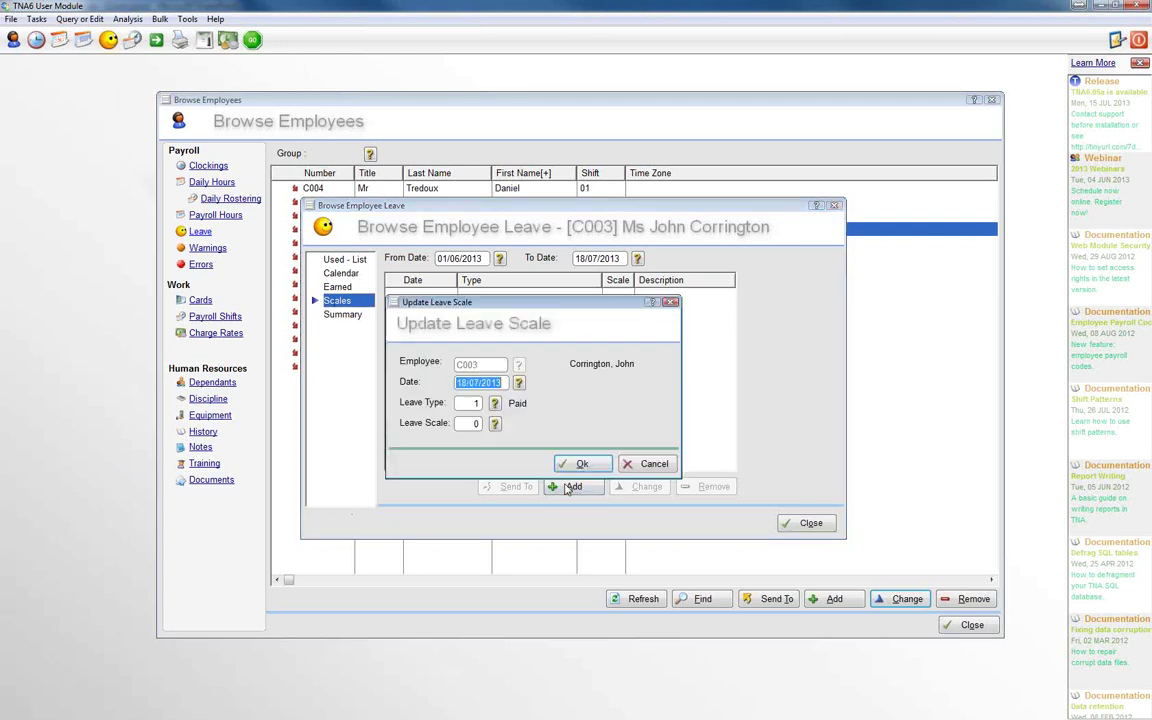
{"action": "left_click_drag", "start_coordinate": [528, 305], "coordinate": [571, 281]}
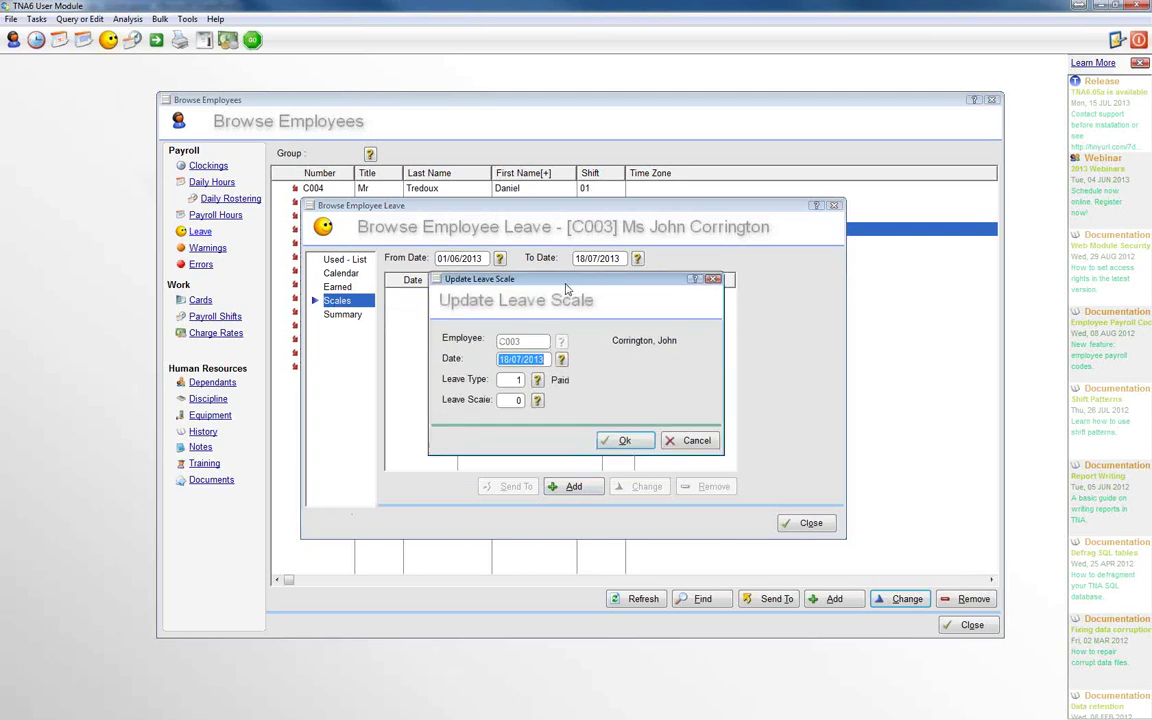
{"action": "left_click", "coordinate": [537, 401]}
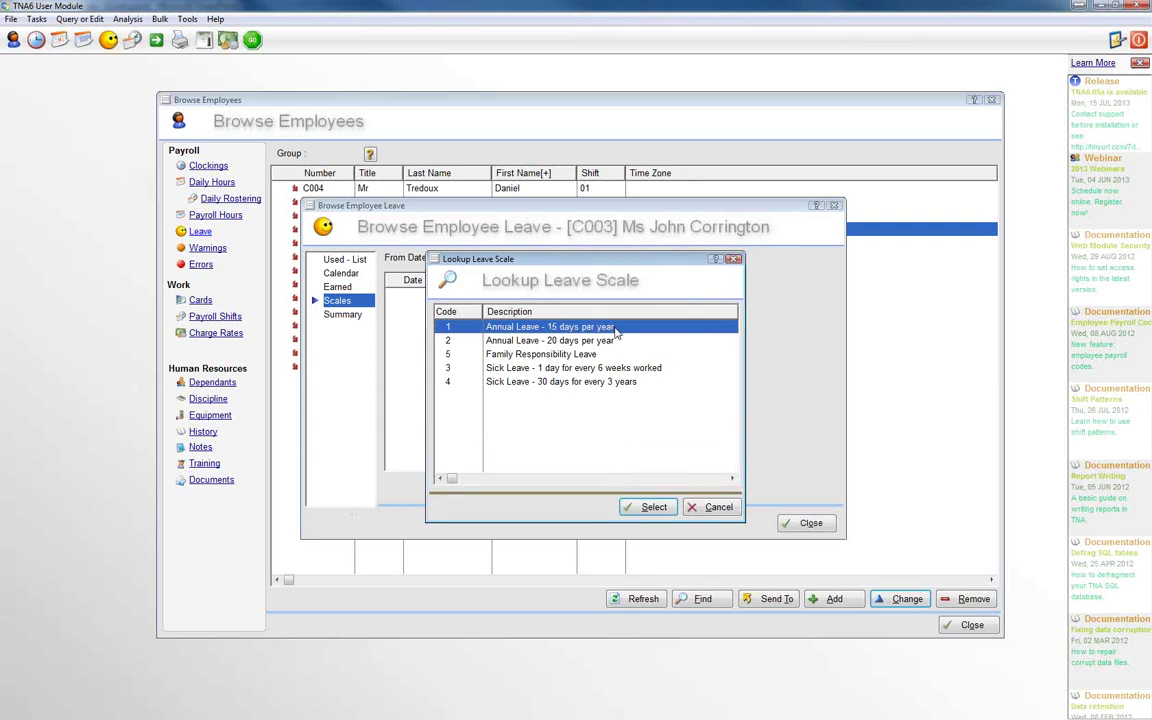
{"action": "left_click", "coordinate": [652, 507]}
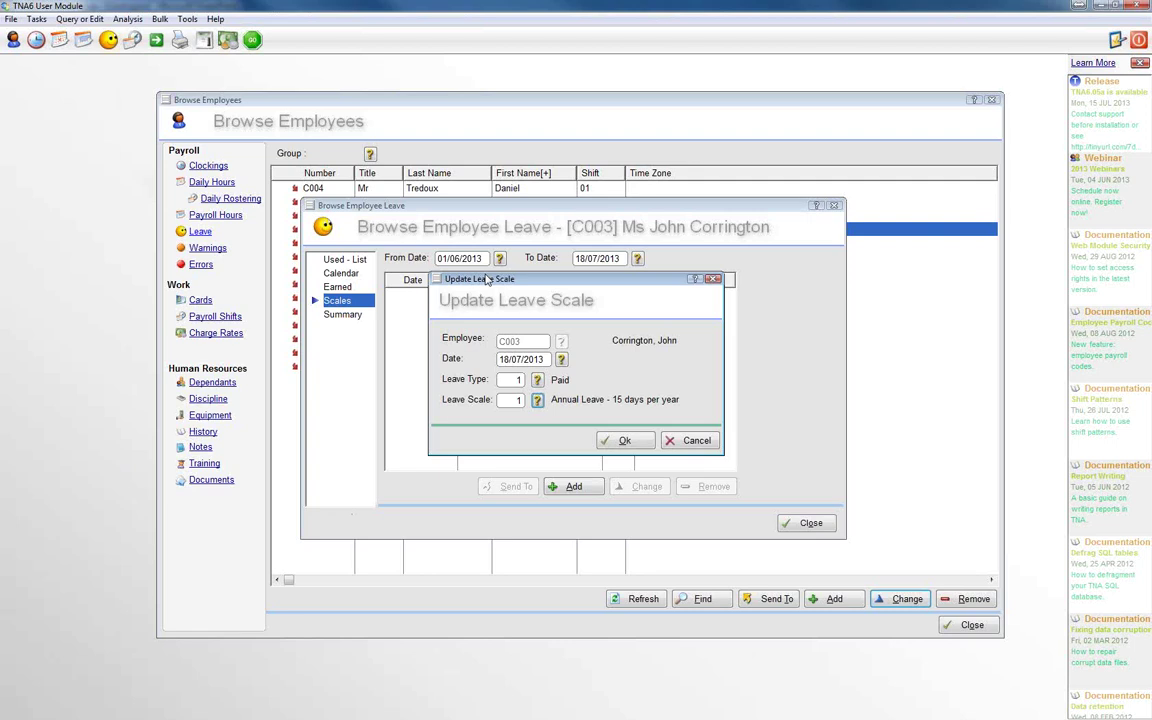
Date the leave scale entry 01/06/2013, choose the Paid leave type and save it
{"action": "left_click", "coordinate": [563, 361]}
{"action": "left_click", "coordinate": [512, 314]}
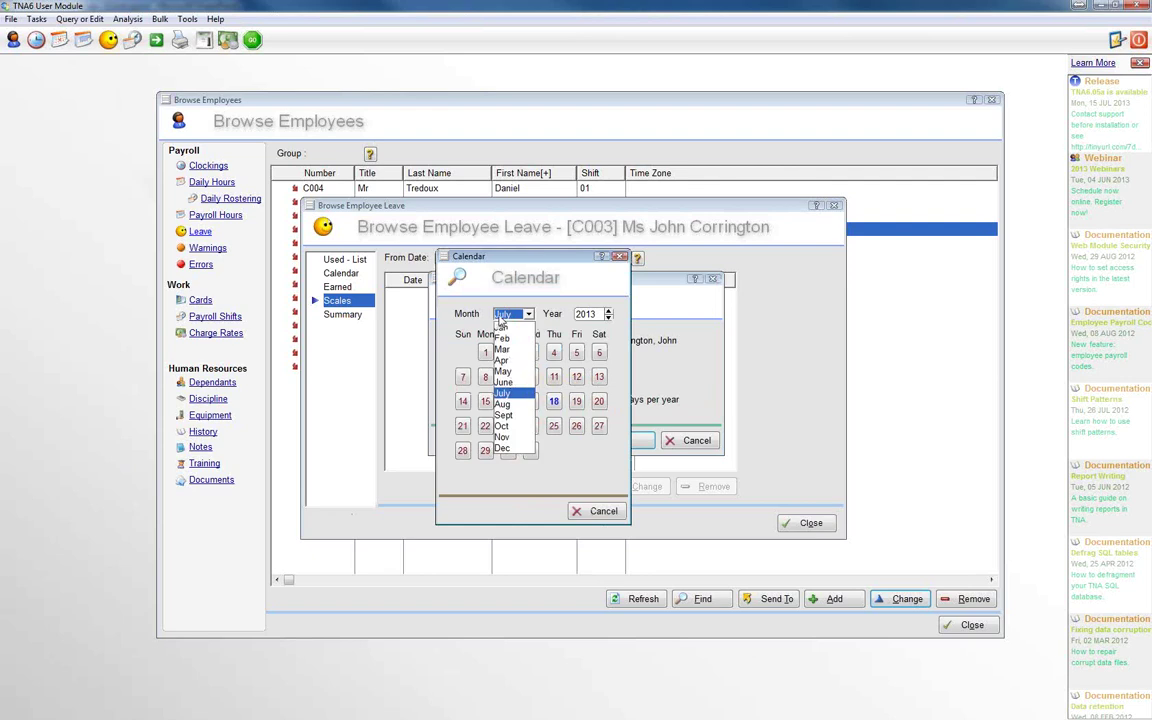
{"action": "left_click", "coordinate": [505, 376]}
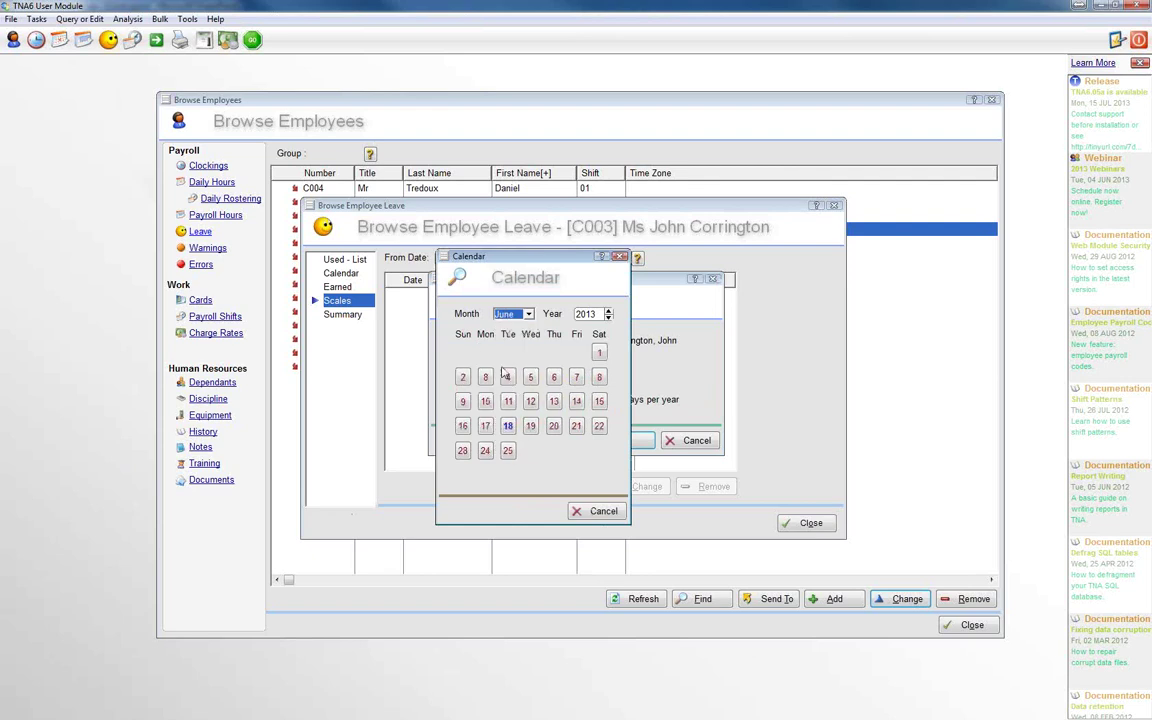
{"action": "left_click", "coordinate": [599, 352]}
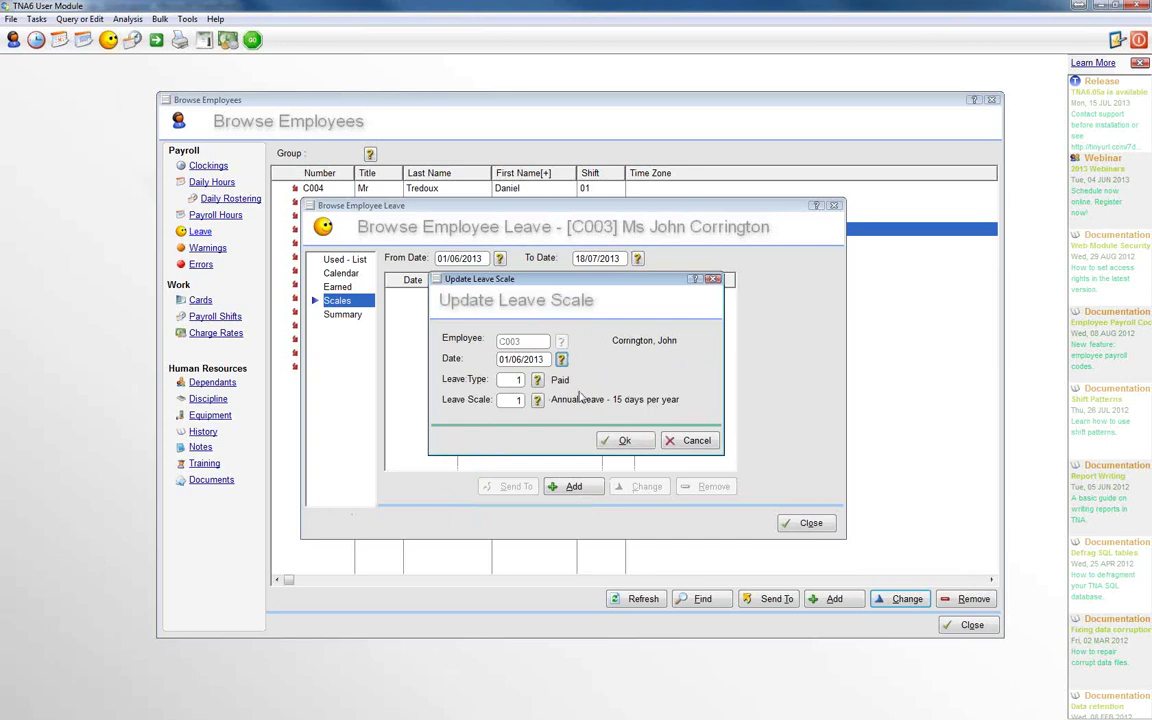
{"action": "left_click", "coordinate": [537, 381]}
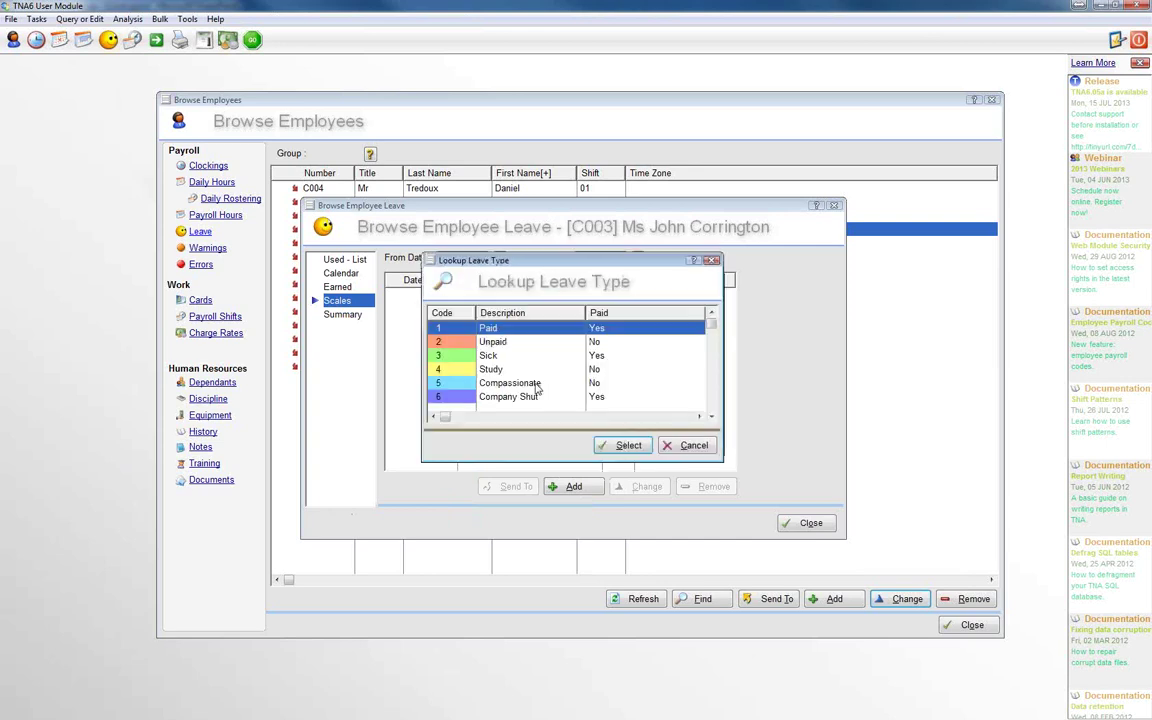
{"action": "left_click", "coordinate": [628, 445]}
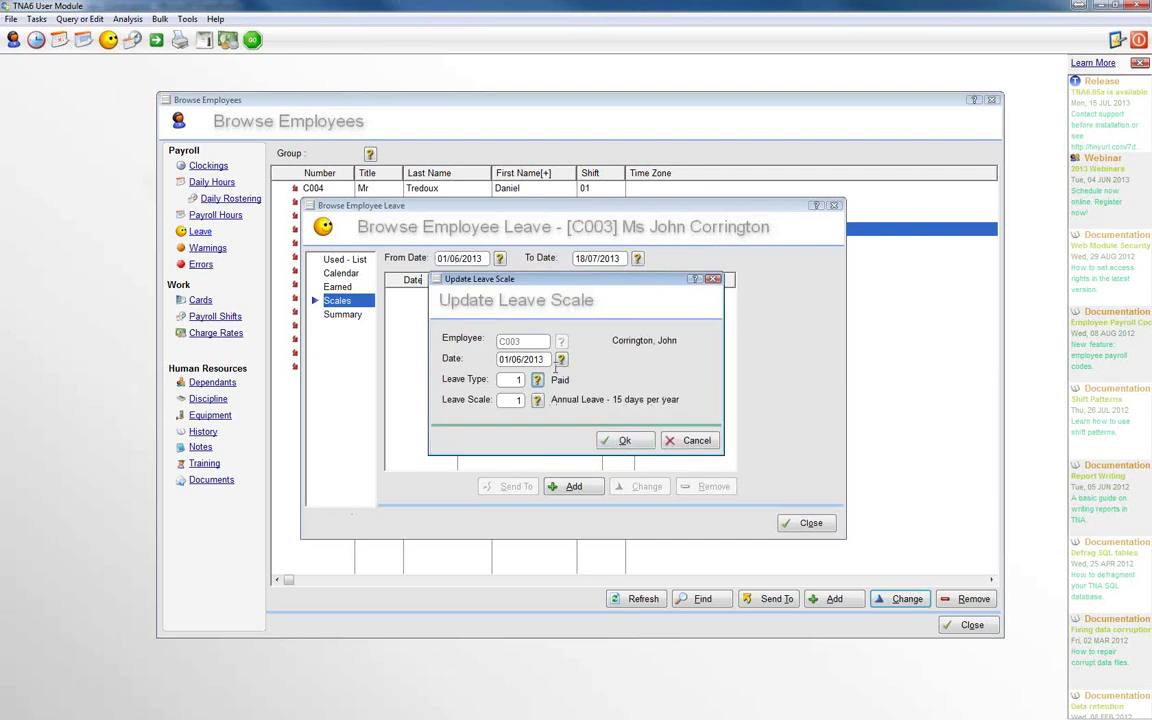
{"action": "left_click", "coordinate": [624, 441]}
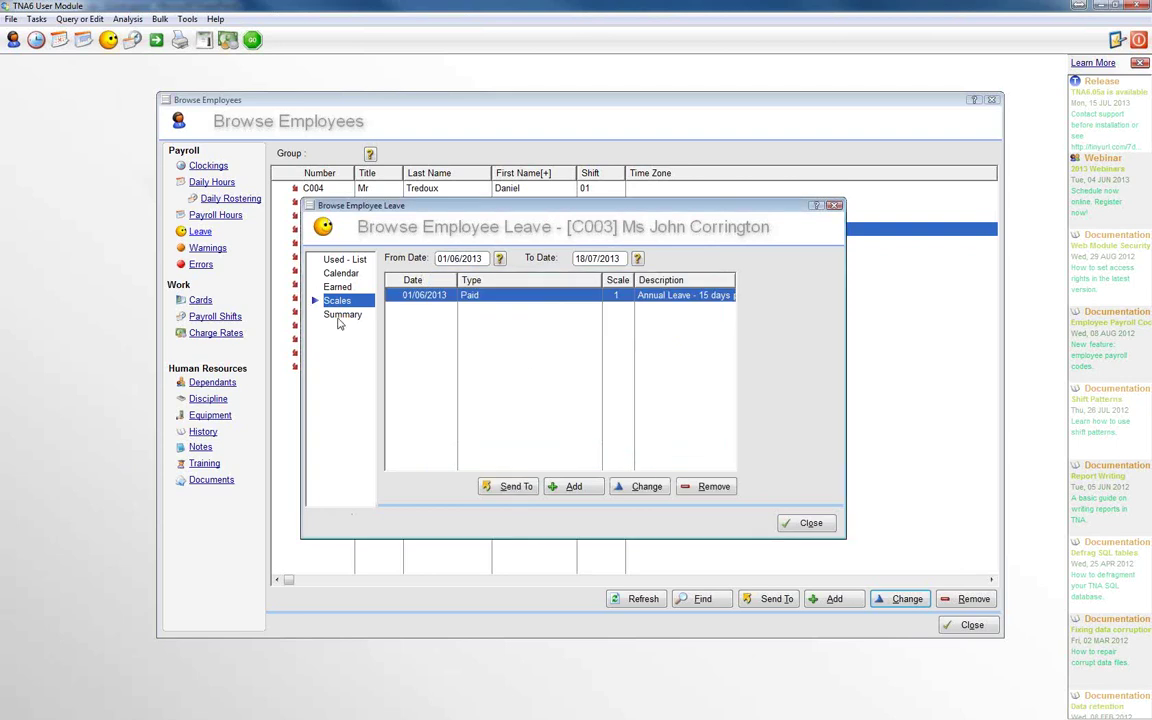
Close and reopen the employee's leave records to recalculate the balances, and check the Paid entry in the leave summary
{"action": "left_click", "coordinate": [340, 316]}
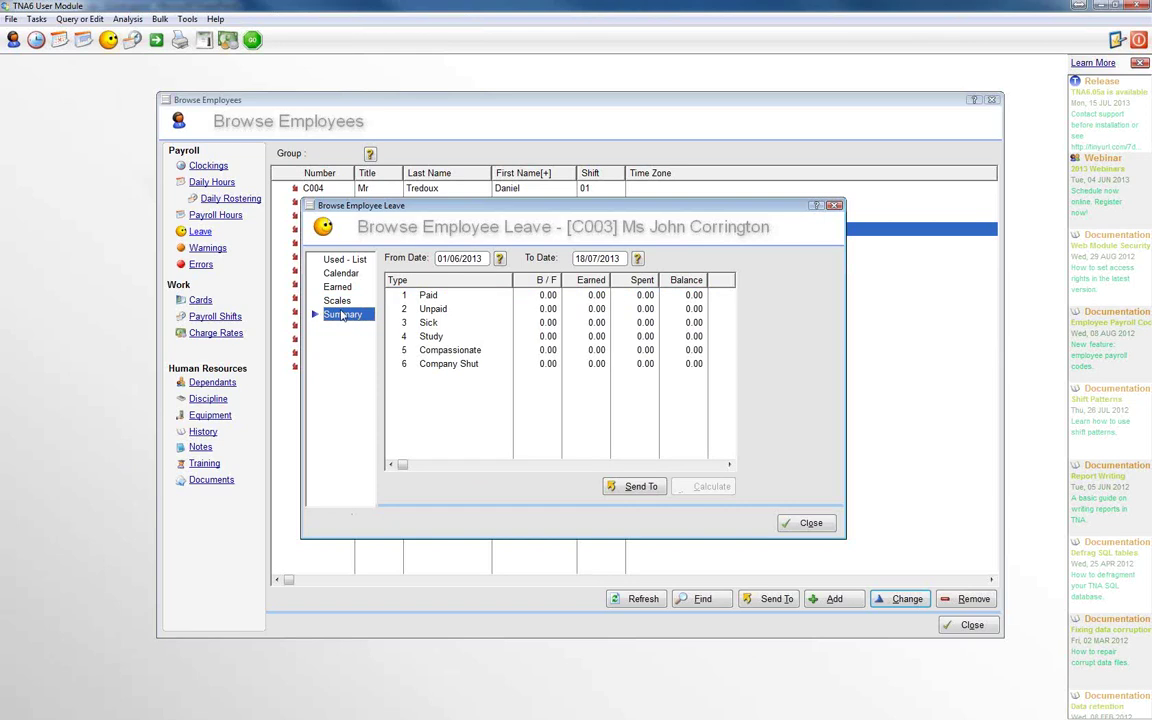
{"action": "left_click", "coordinate": [337, 301]}
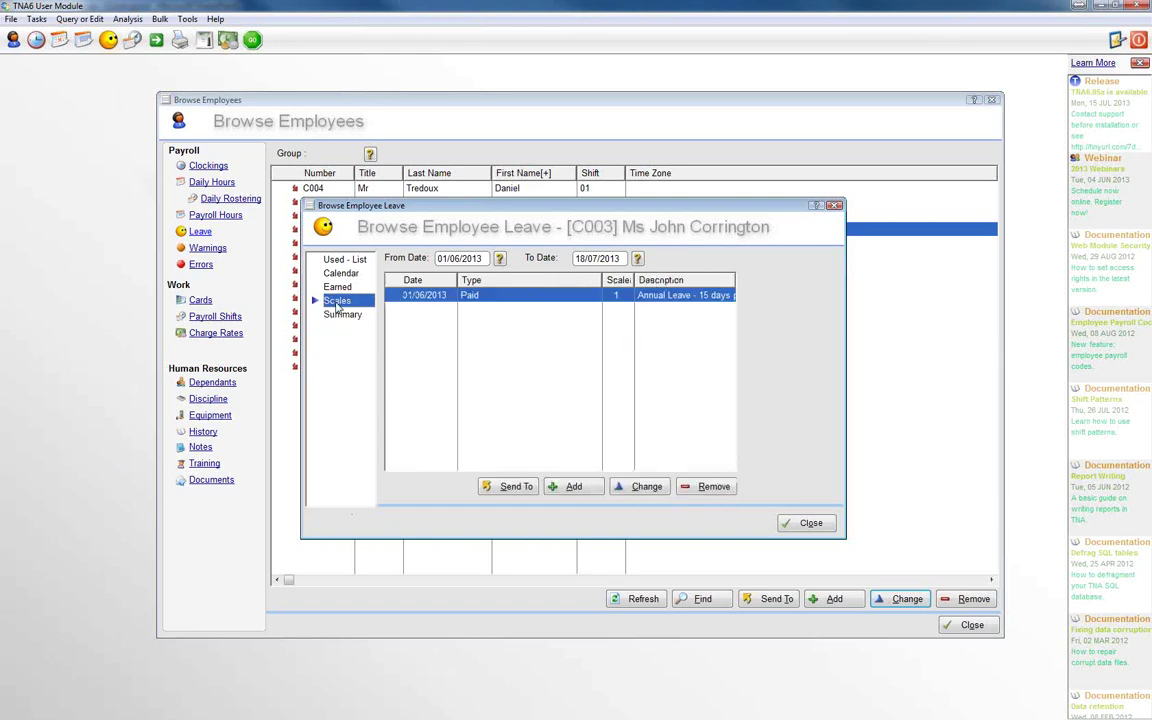
{"action": "left_click", "coordinate": [341, 316]}
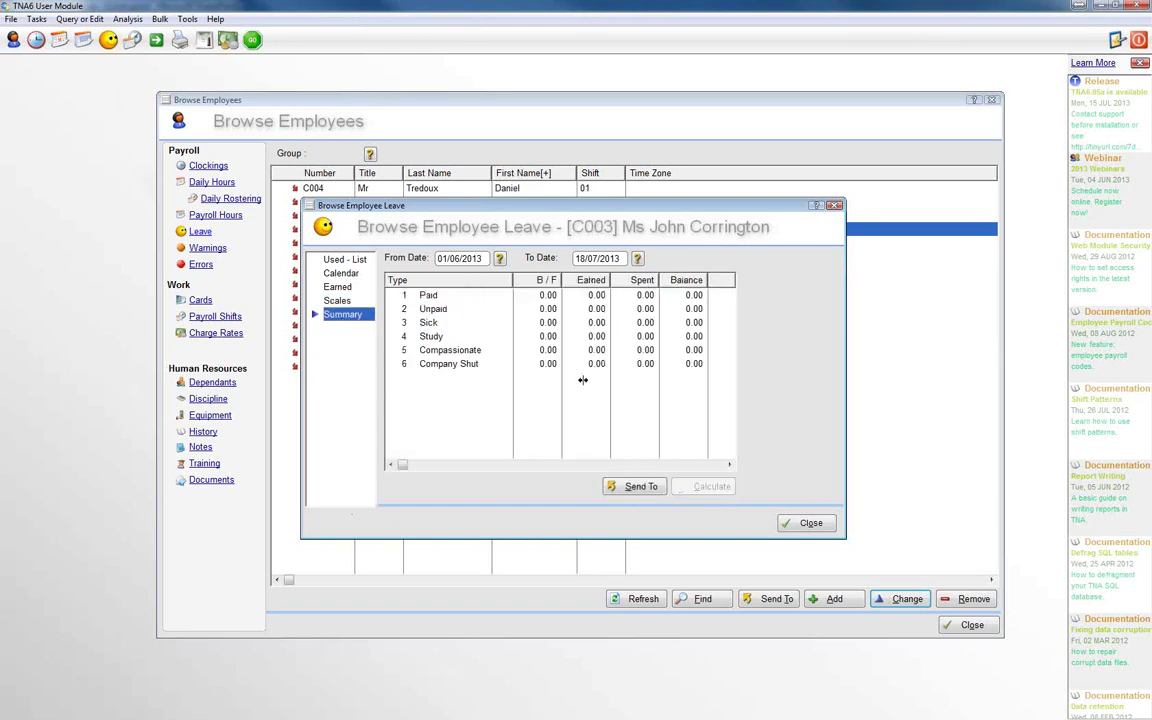
{"action": "left_click", "coordinate": [812, 526]}
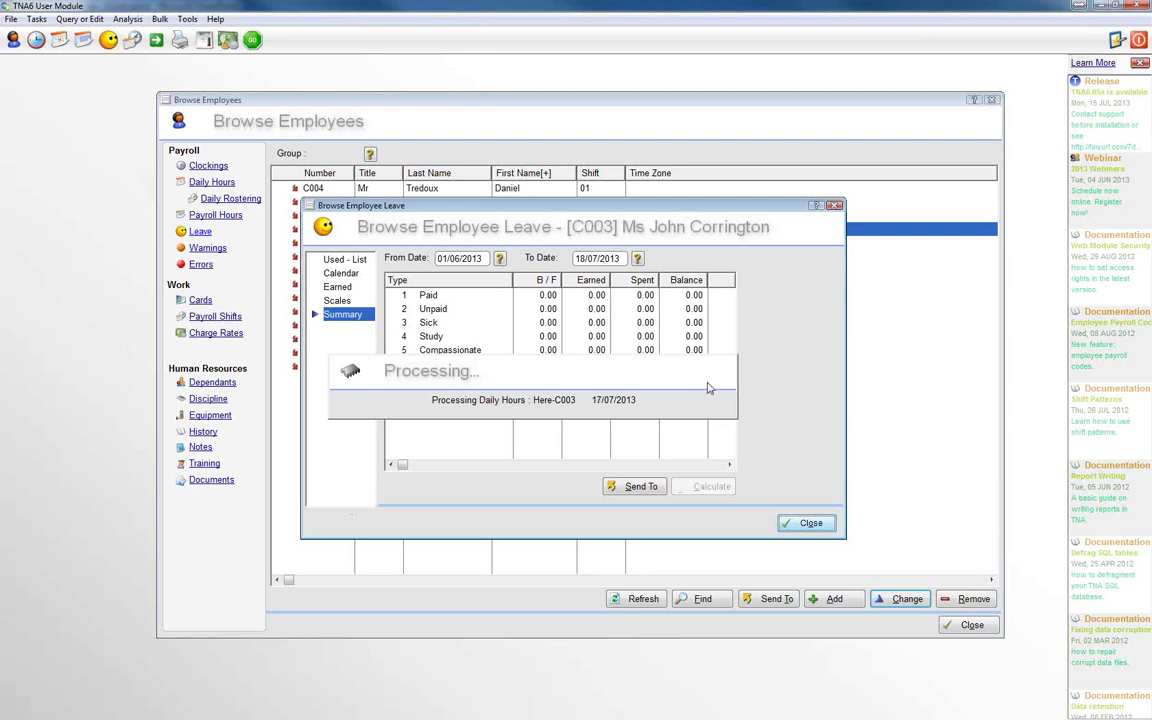
{"action": "left_click", "coordinate": [200, 233]}
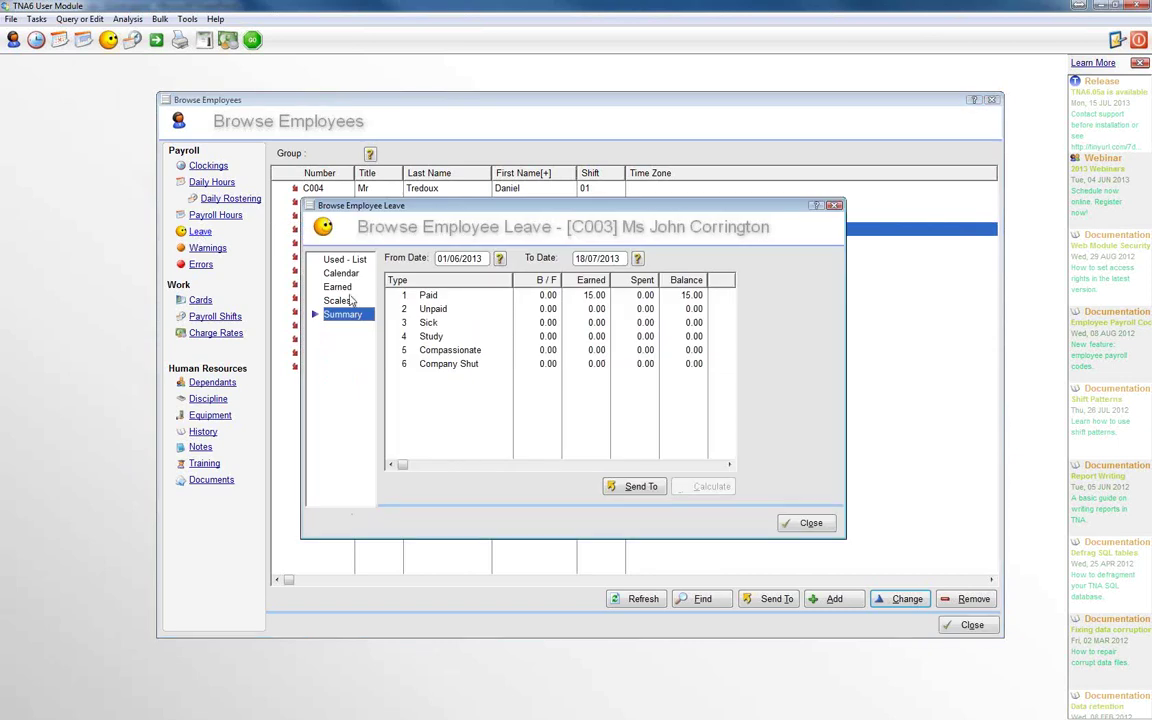
{"action": "left_click", "coordinate": [597, 298]}
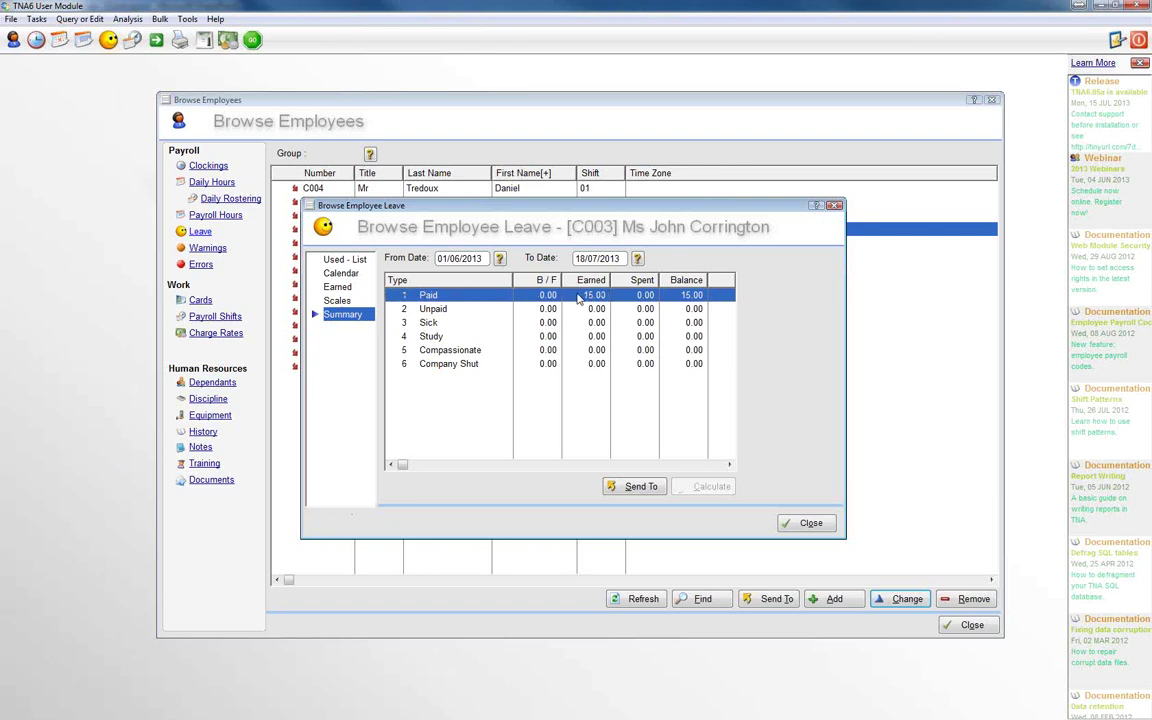
Add a paid leave record for 3 June 2013 from the leave calendar, with the requested date 03/06/2013, and save it
{"action": "left_click", "coordinate": [336, 261]}
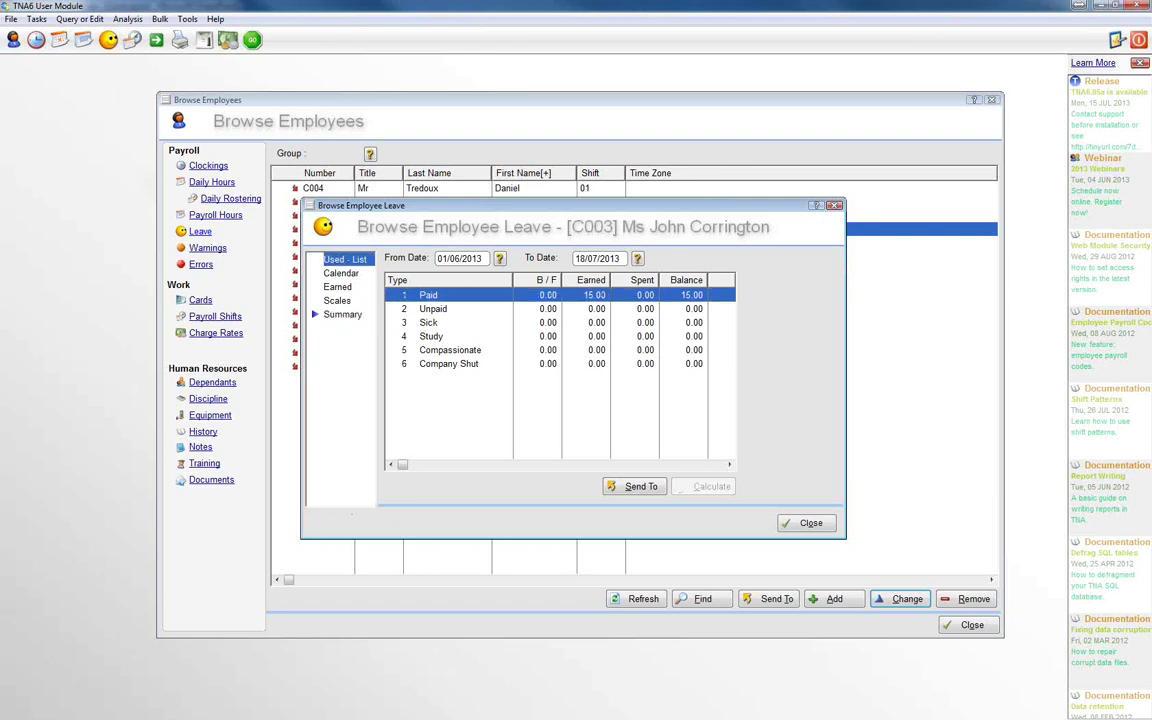
{"action": "left_click", "coordinate": [338, 274]}
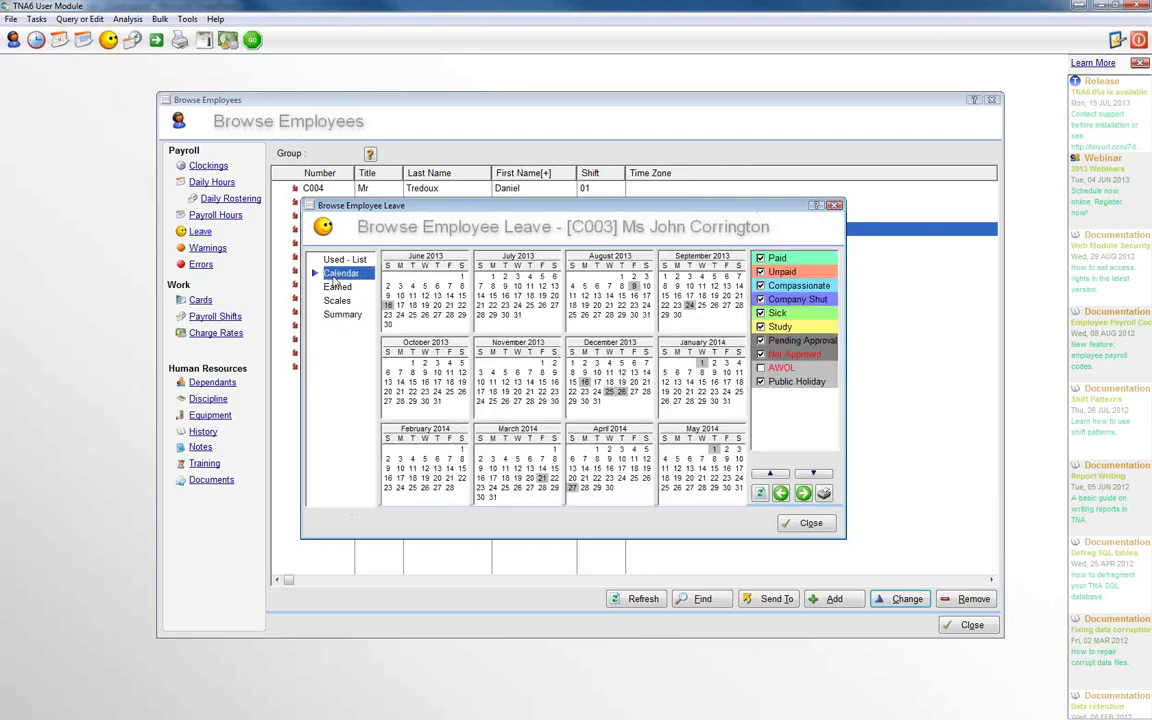
{"action": "right_click", "coordinate": [400, 288]}
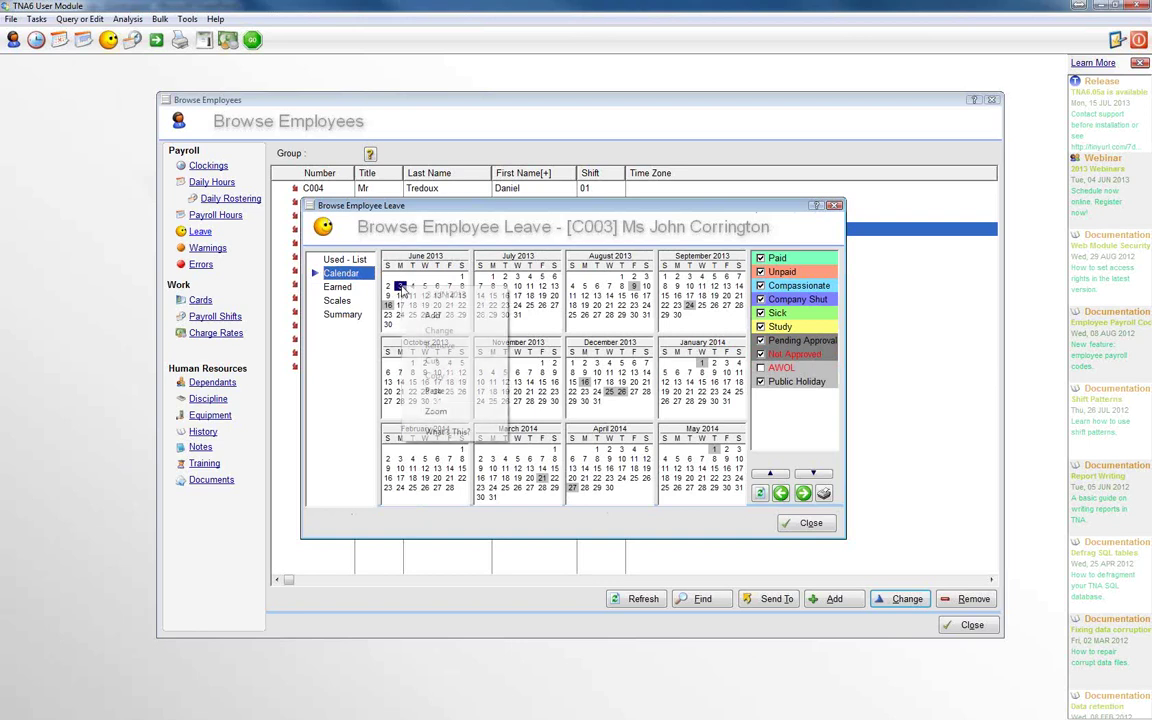
{"action": "left_click", "coordinate": [447, 318]}
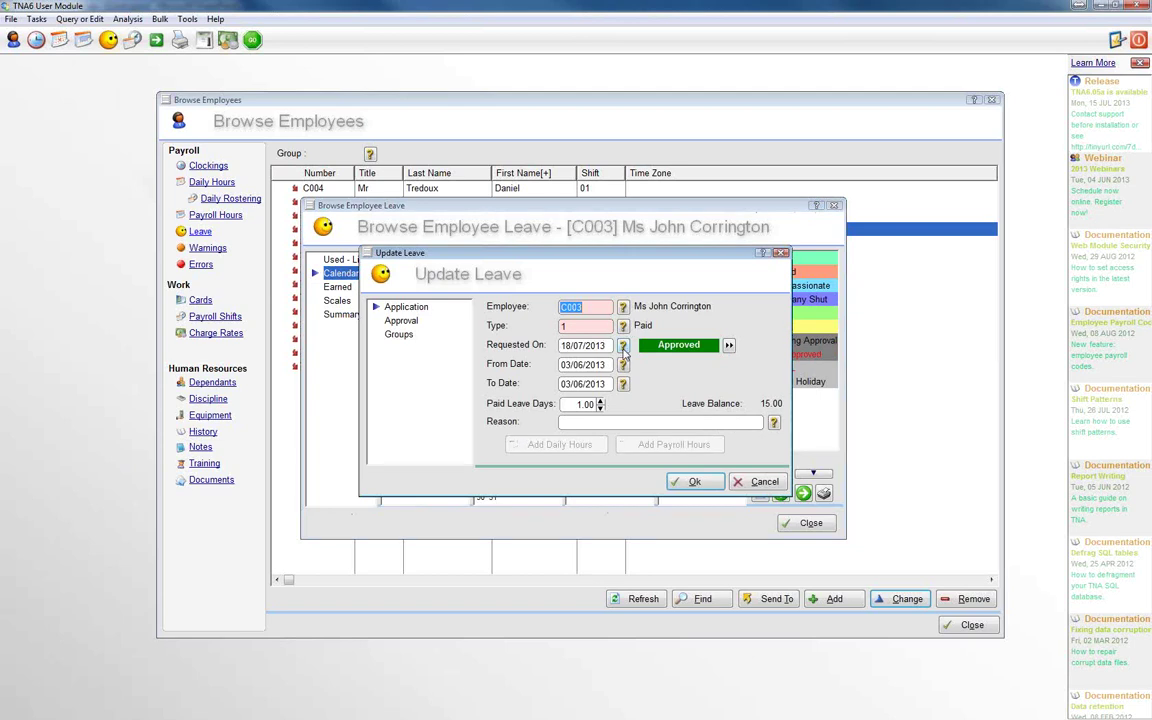
{"action": "left_click", "coordinate": [623, 345]}
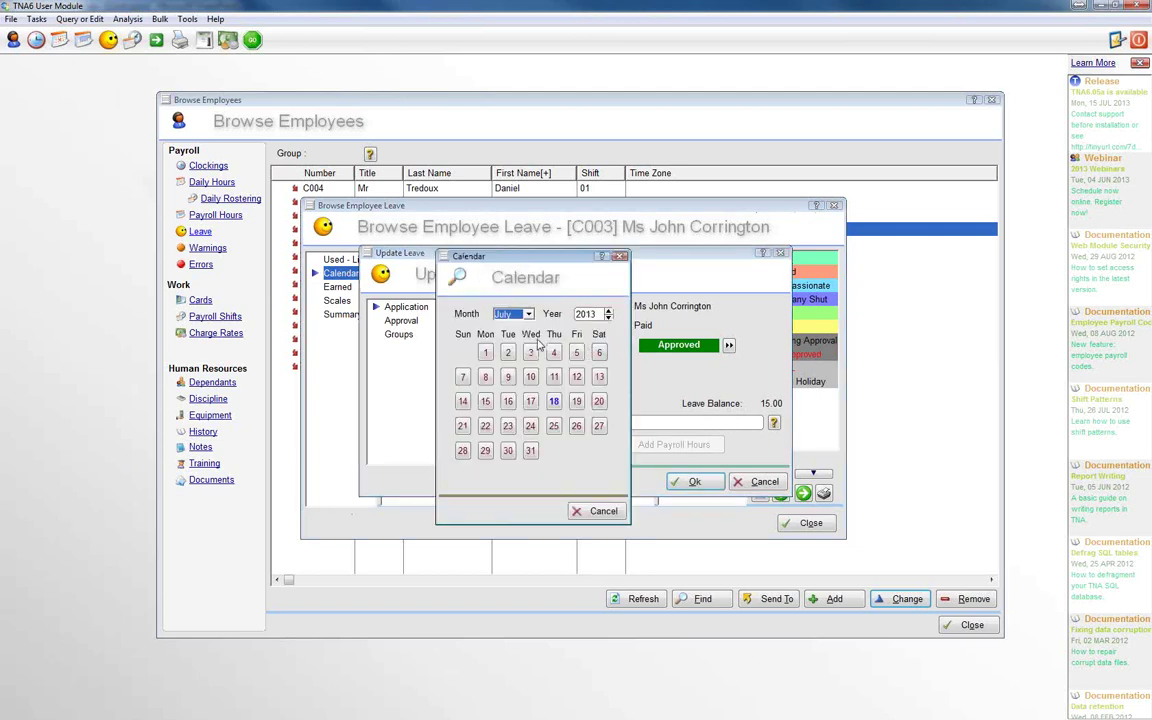
{"action": "left_click", "coordinate": [516, 314]}
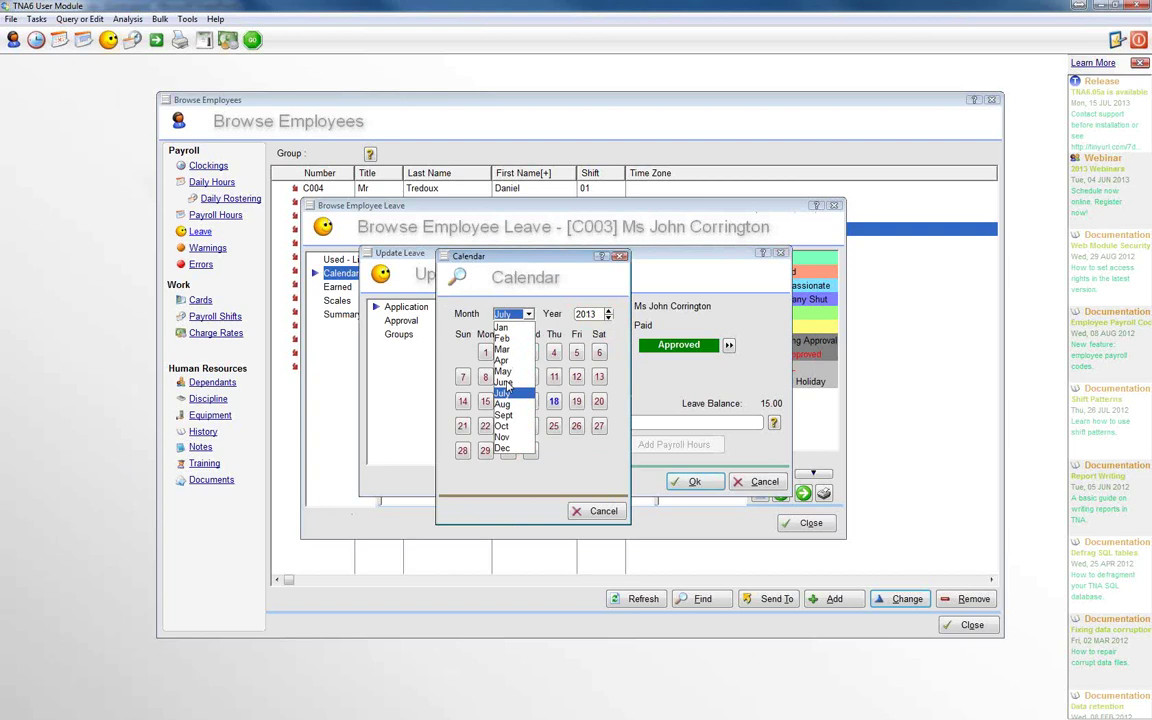
{"action": "left_click", "coordinate": [510, 372]}
{"action": "left_click", "coordinate": [485, 377]}
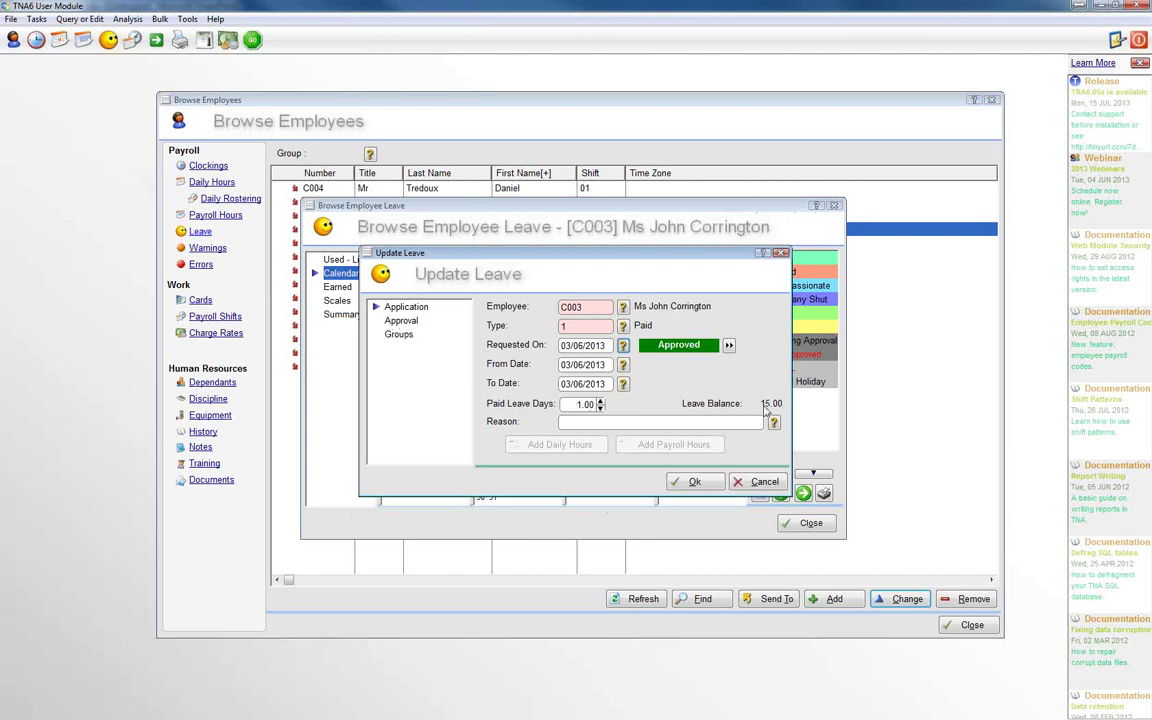
{"action": "left_click", "coordinate": [695, 482]}
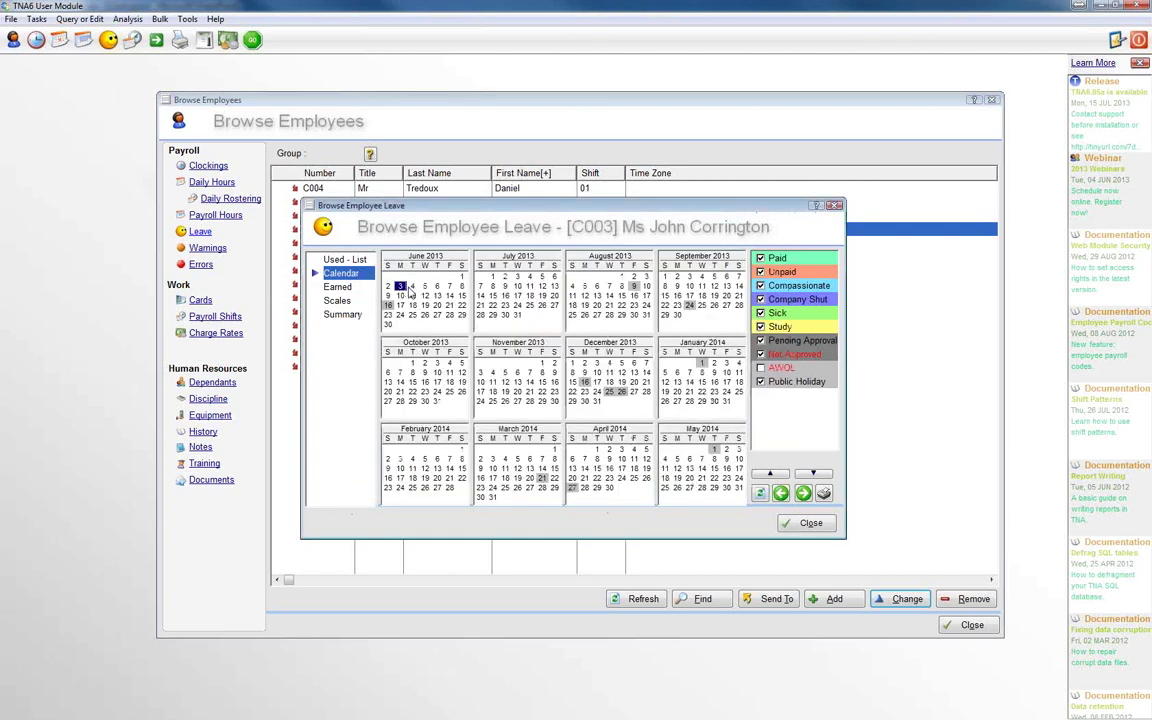
Check the 3 June leave on the calendar and the paid leave balance in the summary, and close the leave window
{"action": "left_click", "coordinate": [411, 288]}
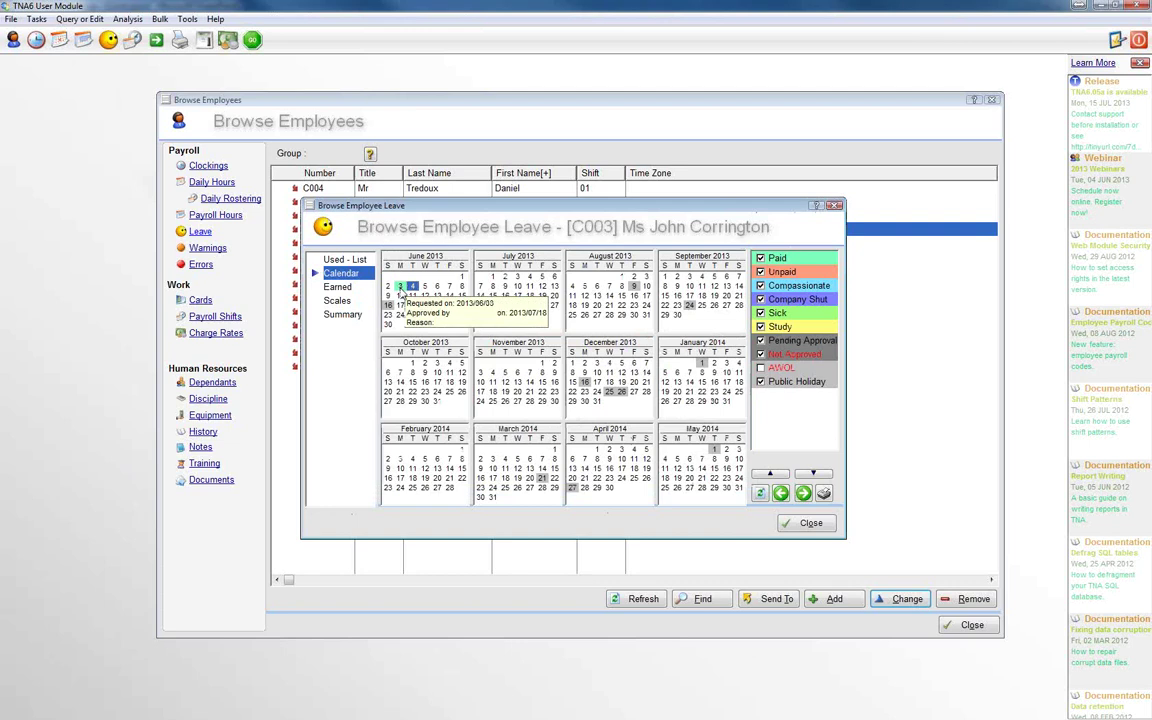
{"action": "left_click", "coordinate": [343, 315]}
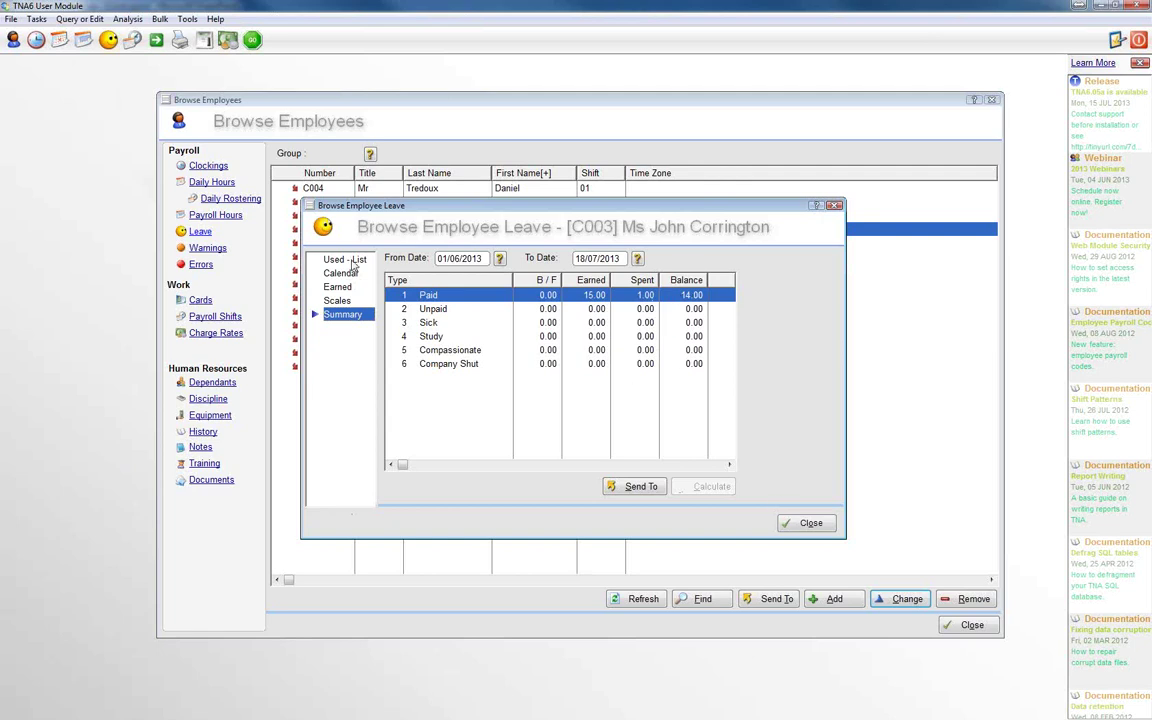
{"action": "left_click", "coordinate": [813, 525]}
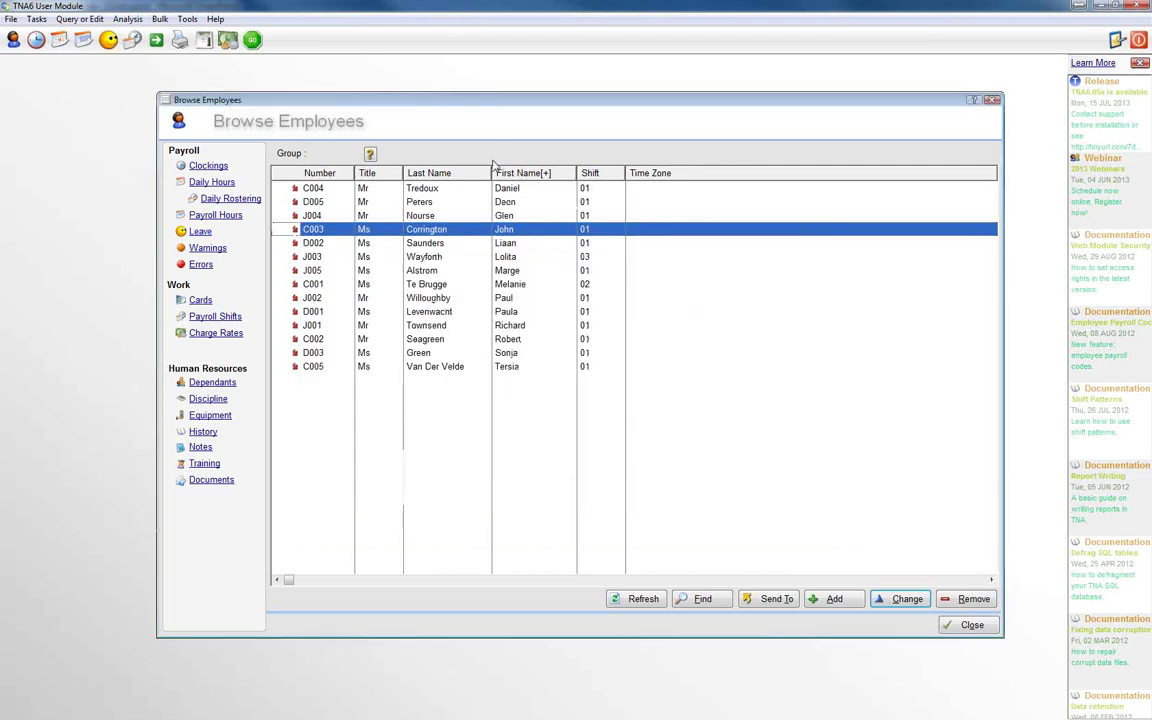
Examine the annual leave settings in the employee's employment details and exit the record without saving changes
{"action": "left_click", "coordinate": [897, 600]}
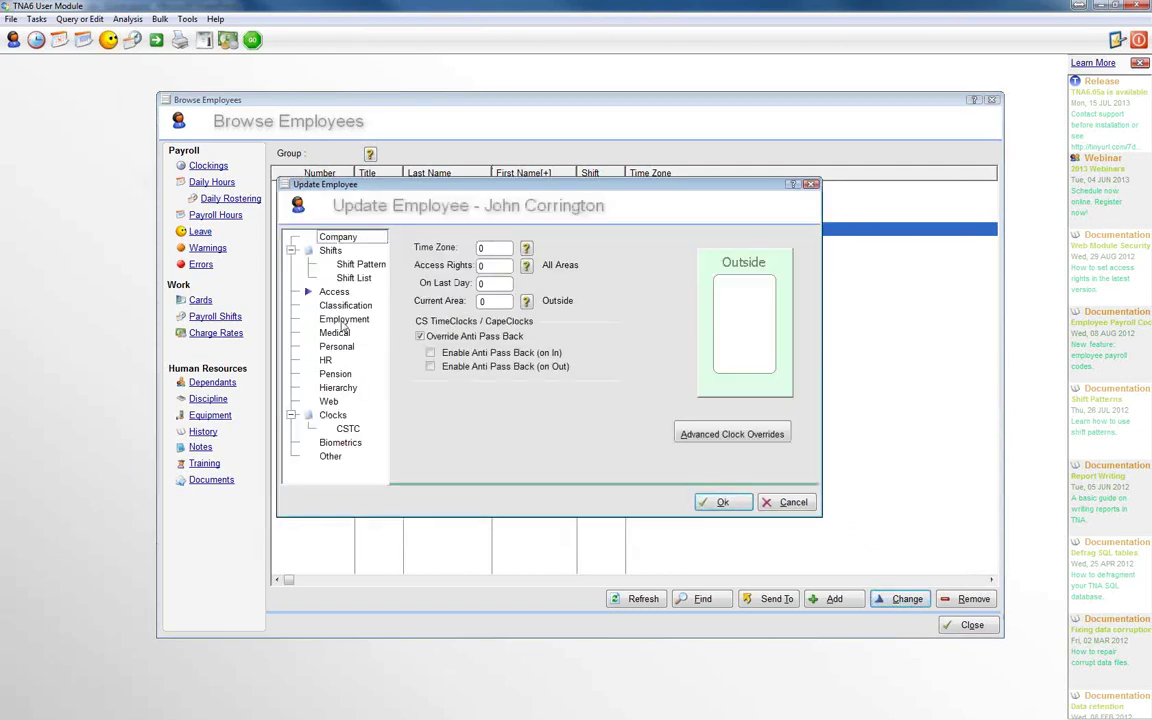
{"action": "left_click", "coordinate": [343, 320]}
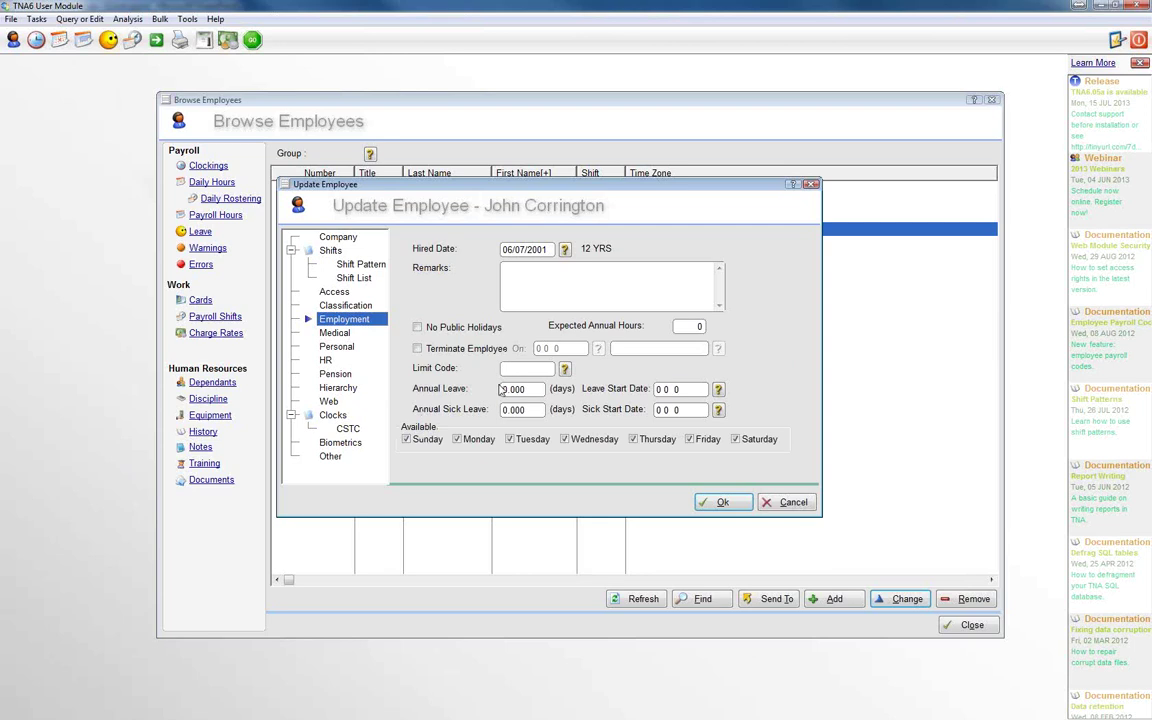
{"action": "left_click_drag", "start_coordinate": [532, 388], "coordinate": [490, 390]}
{"action": "left_click", "coordinate": [790, 503]}
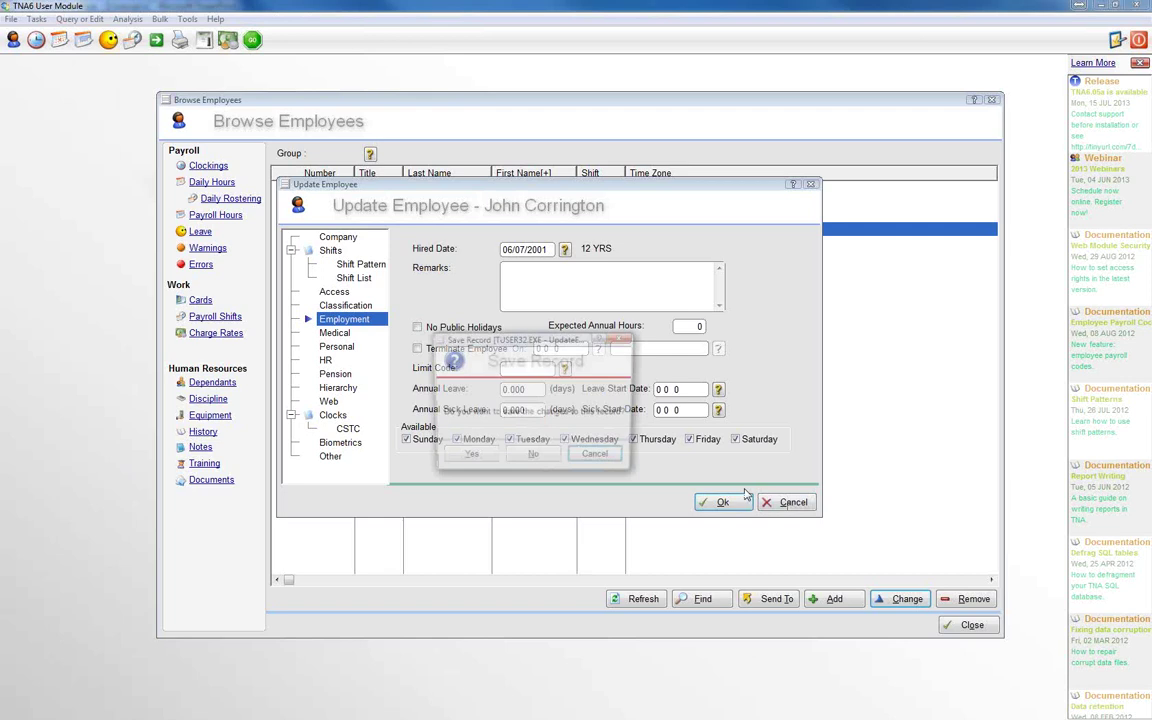
{"action": "left_click", "coordinate": [532, 459]}
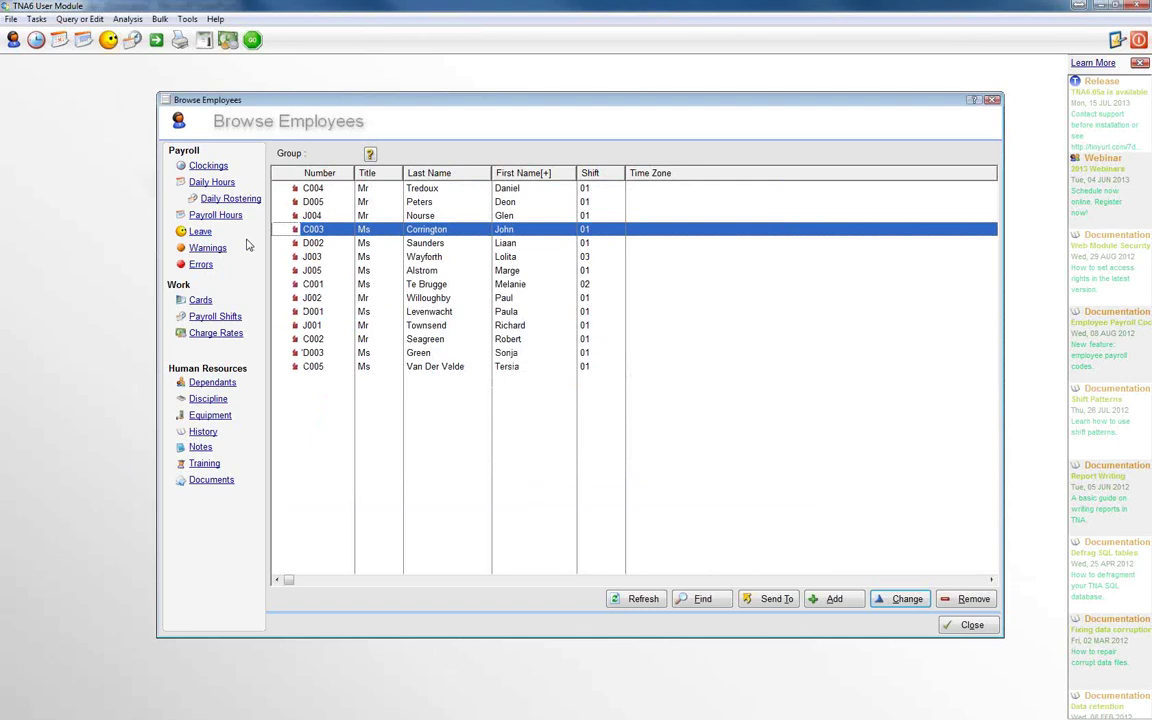
Reopen the same employee's leave records and show the list of used leave
{"action": "left_click", "coordinate": [195, 233]}
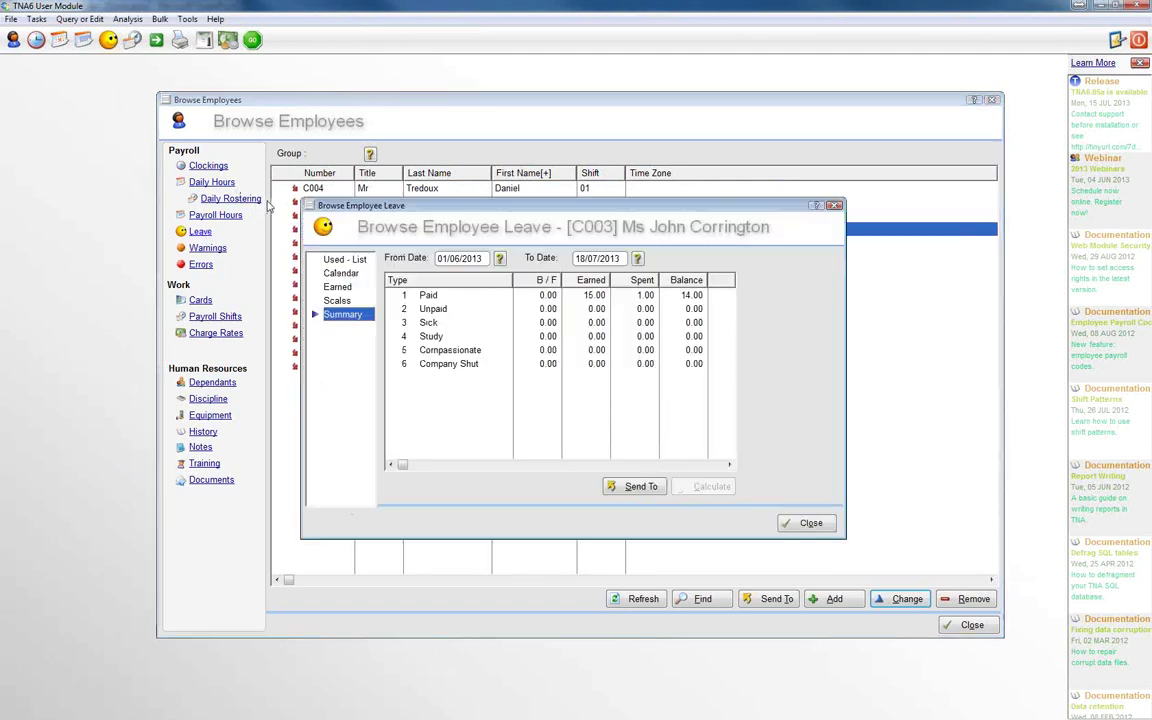
{"action": "left_click", "coordinate": [343, 259]}
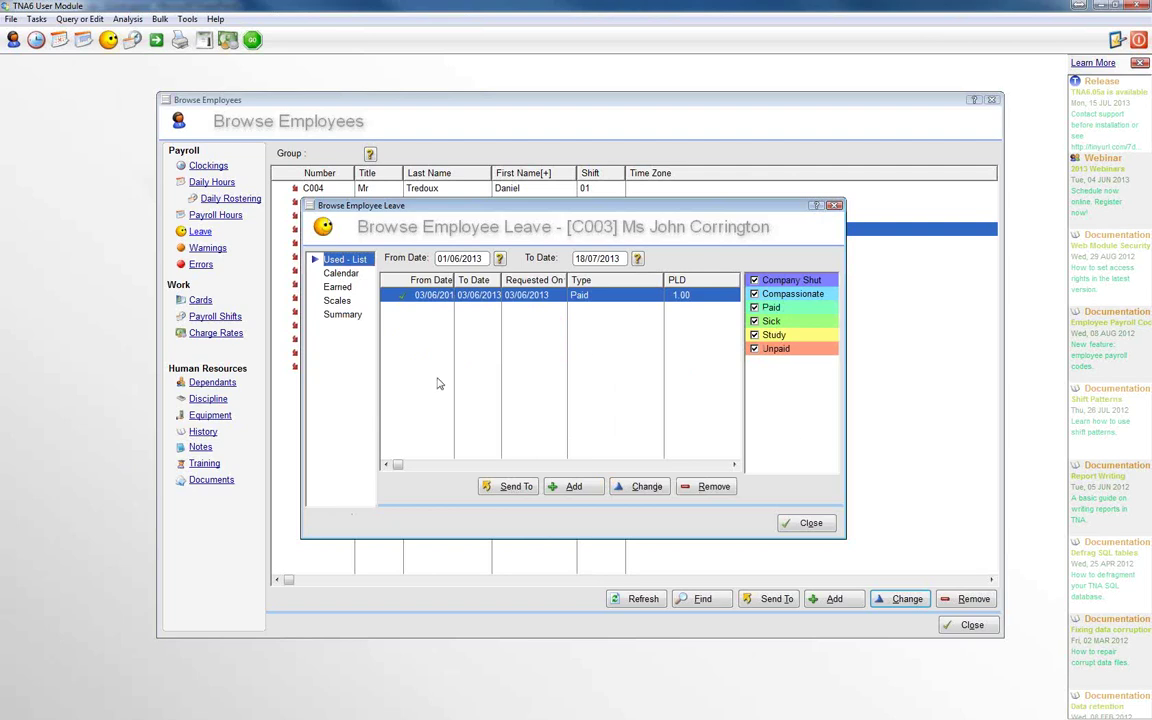
Close the employee's leave records and the employee list, and show June 2013 in the all-employees leave planner calendar
{"action": "left_click", "coordinate": [810, 524]}
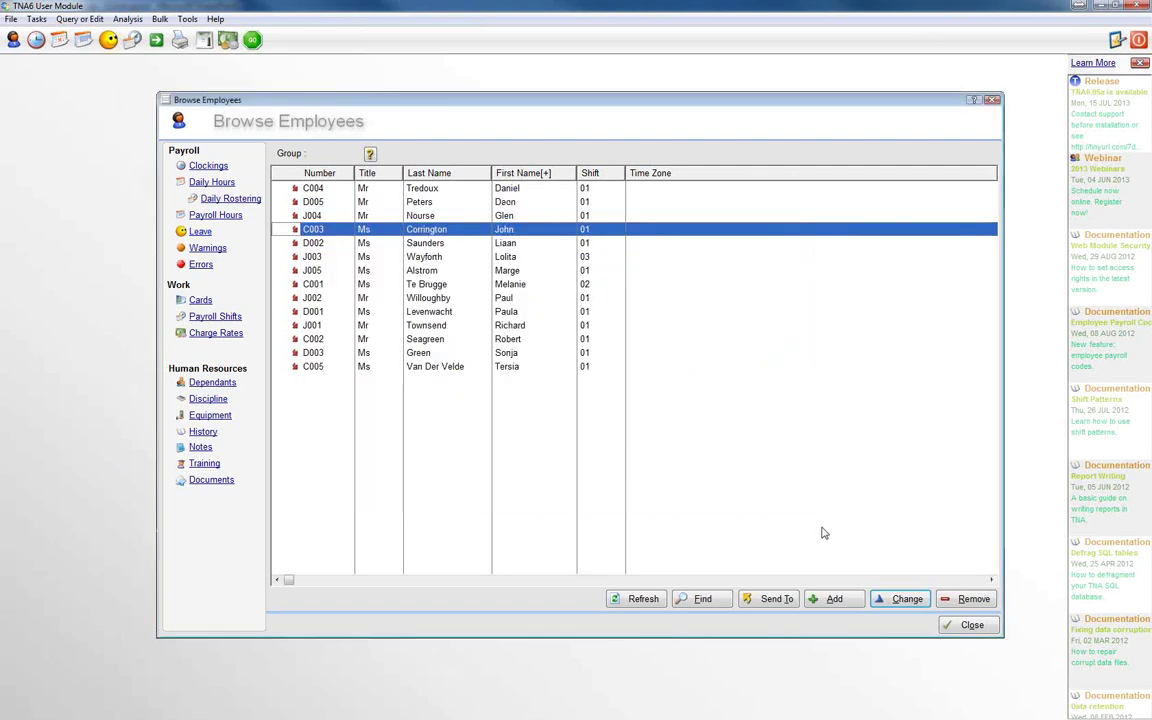
{"action": "left_click", "coordinate": [971, 626]}
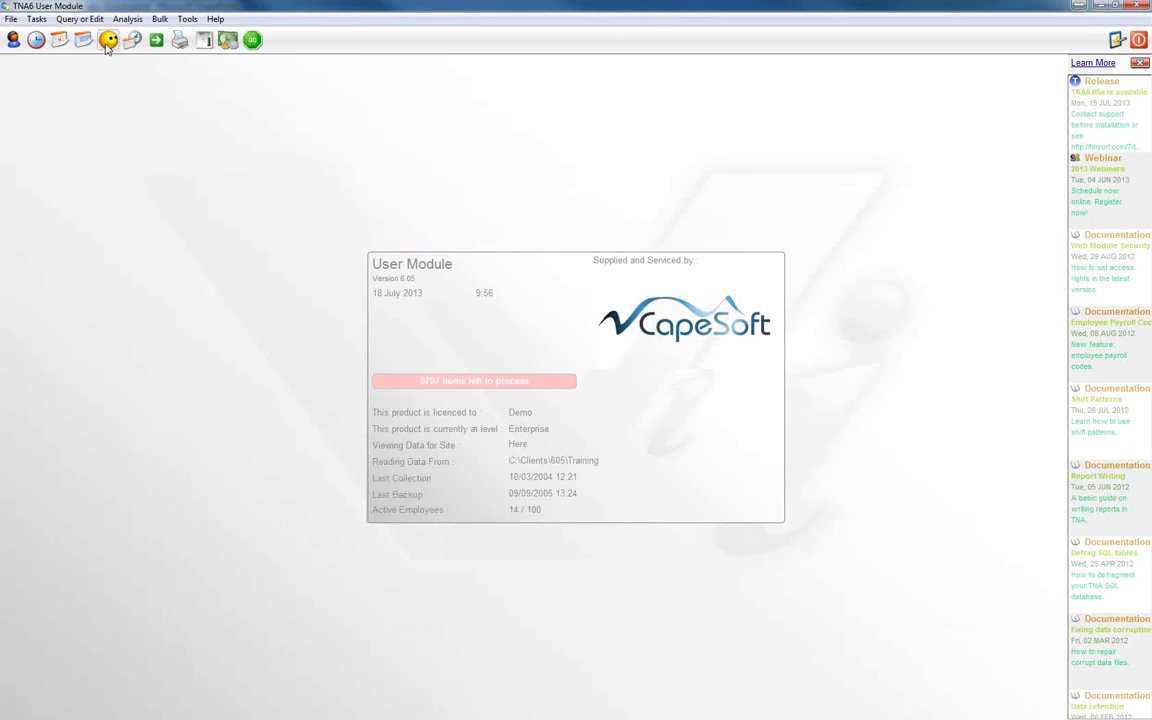
{"action": "left_click", "coordinate": [107, 42]}
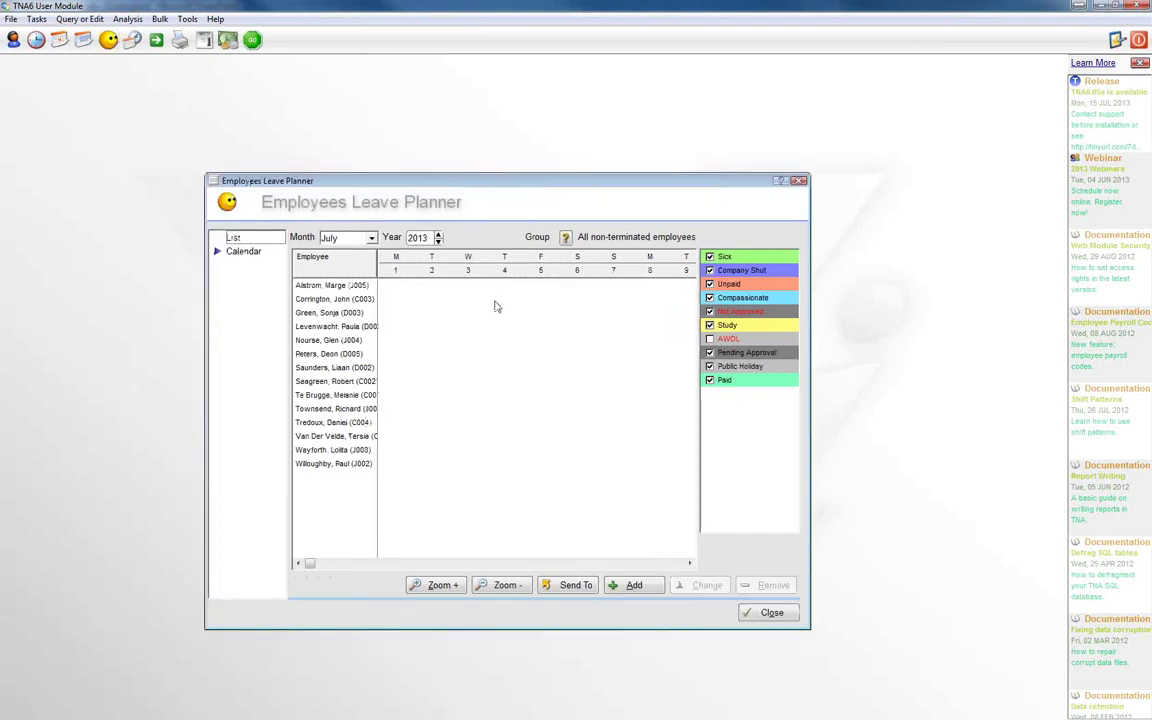
{"action": "left_click", "coordinate": [340, 237]}
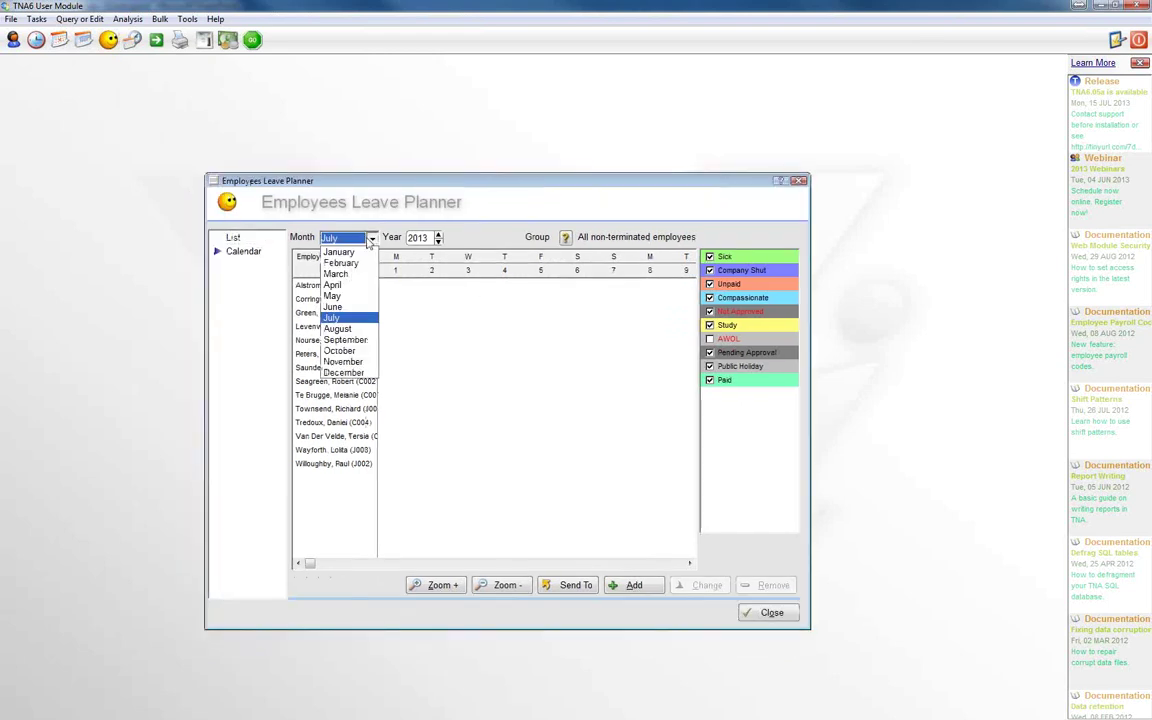
{"action": "left_click", "coordinate": [332, 306]}
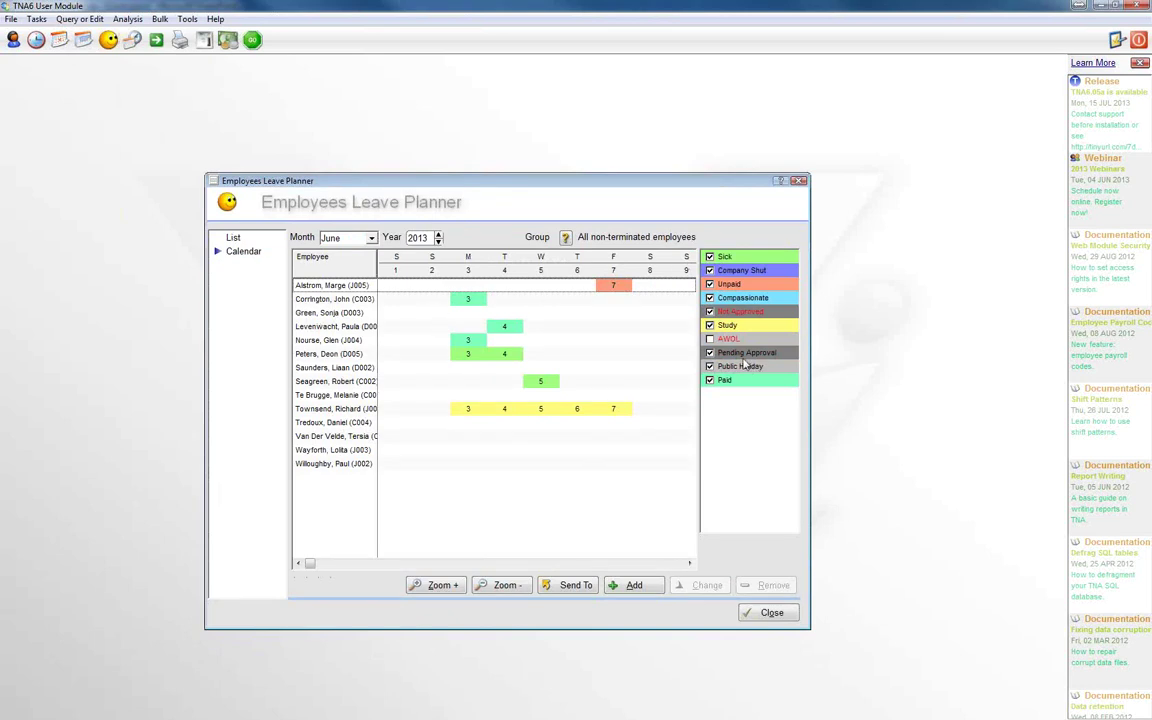
Check the planner with sick leave hidden and shown again, and compare the June leave list with the calendar
{"action": "left_click", "coordinate": [709, 257]}
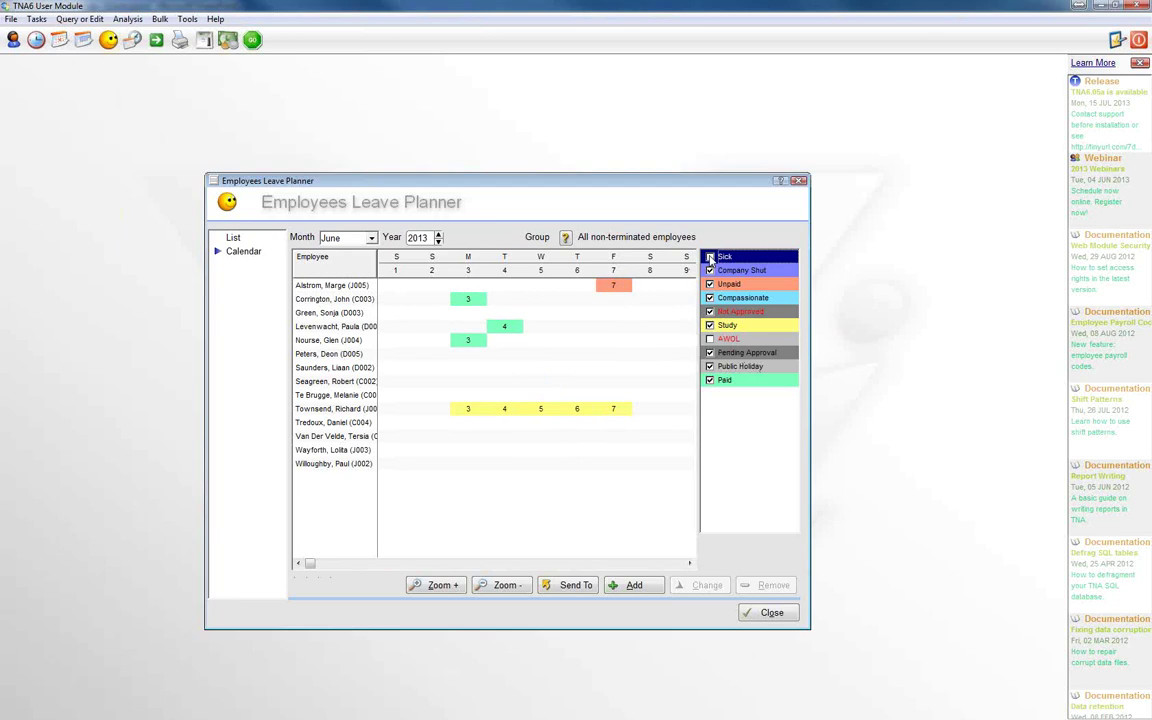
{"action": "left_click", "coordinate": [710, 258]}
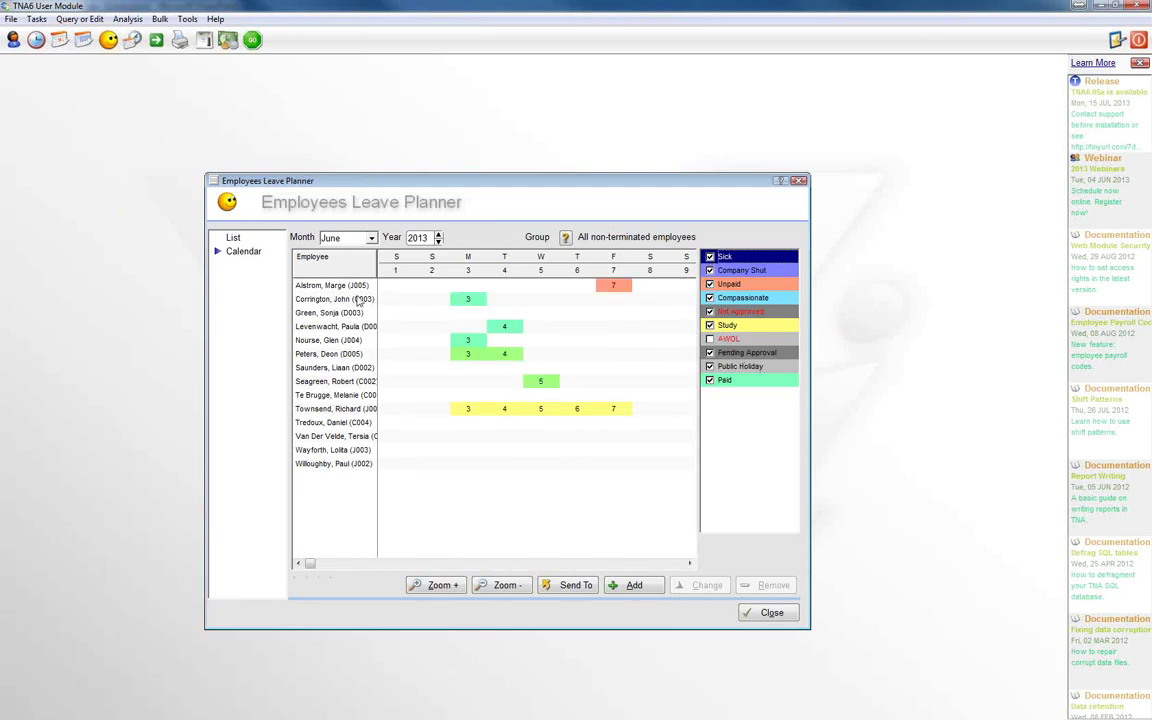
{"action": "left_click", "coordinate": [233, 238]}
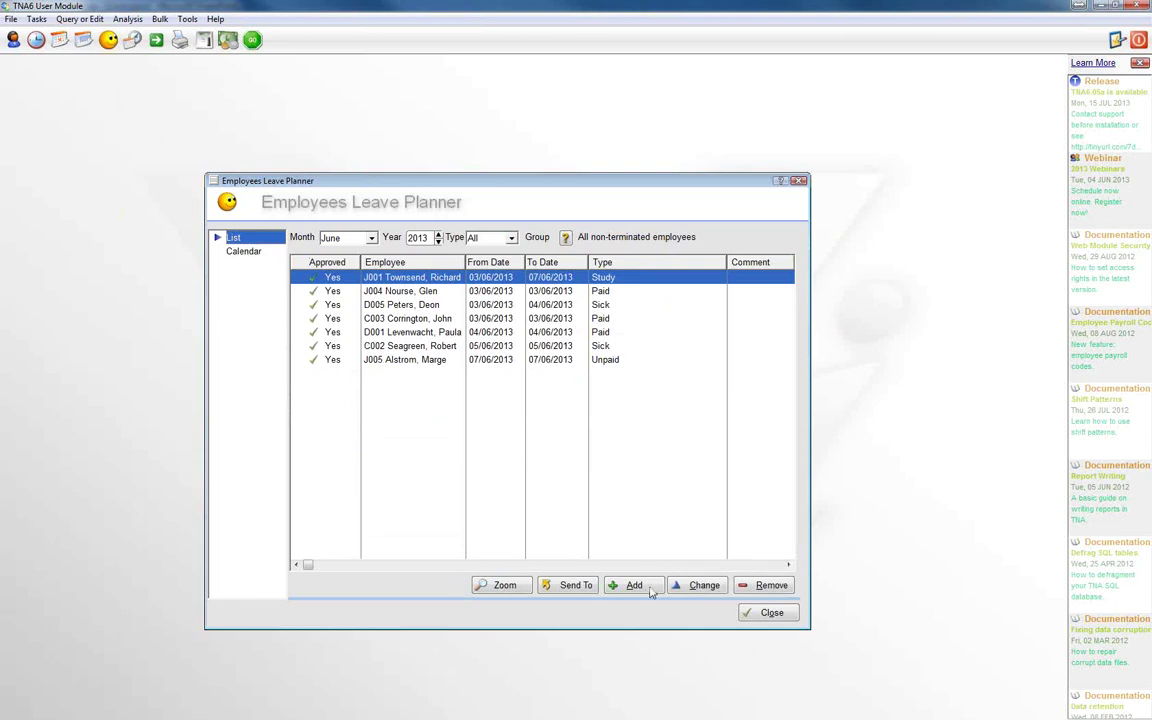
{"action": "left_click", "coordinate": [249, 254]}
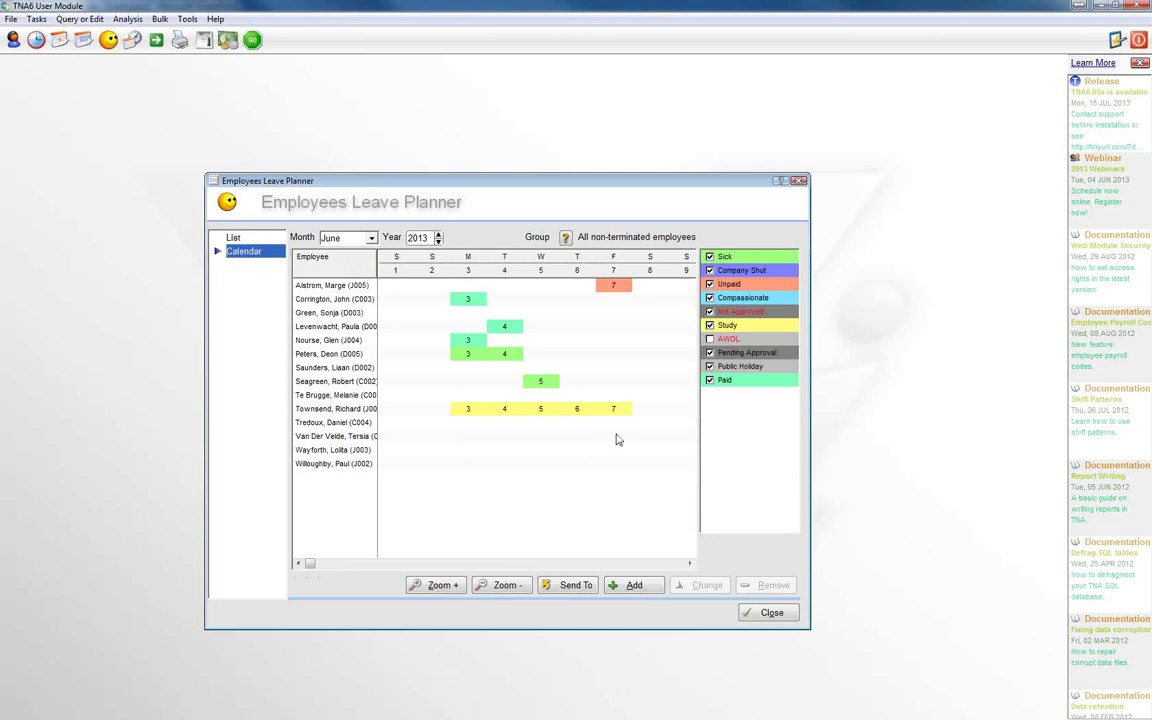
Start a leave record on 5 June 2013 for the third-from-last employee in the planner and set its type to Compassionate
{"action": "left_click", "coordinate": [543, 441]}
{"action": "right_click", "coordinate": [546, 441]}
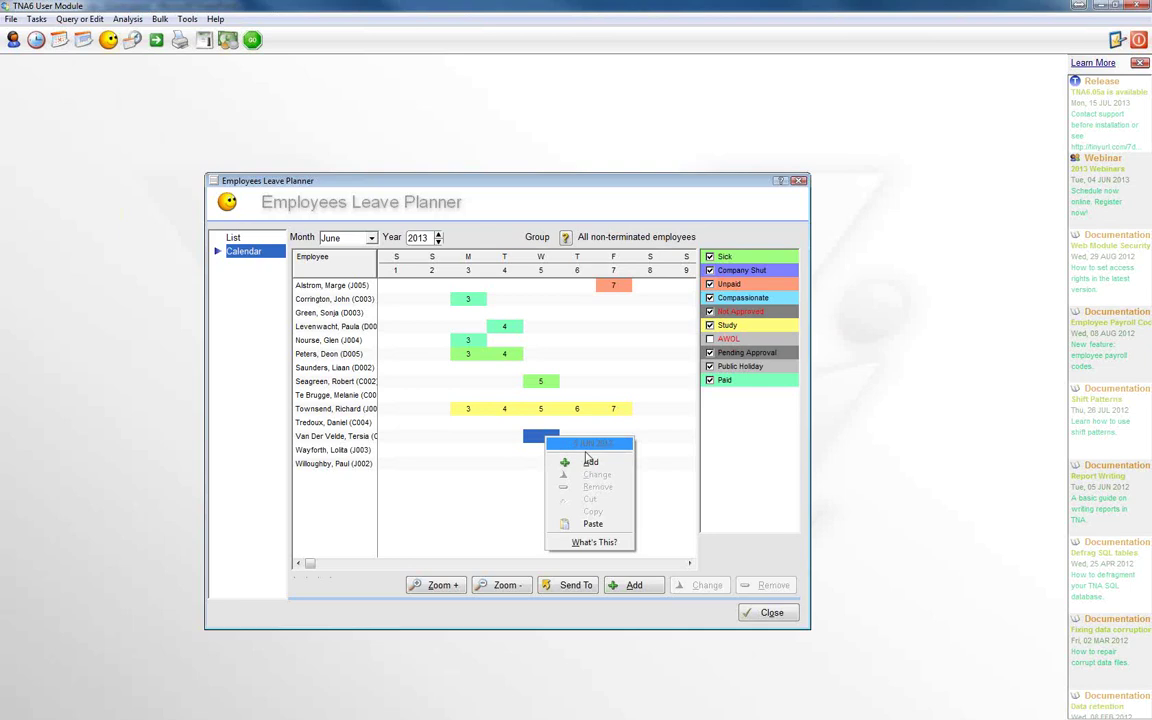
{"action": "left_click", "coordinate": [592, 463]}
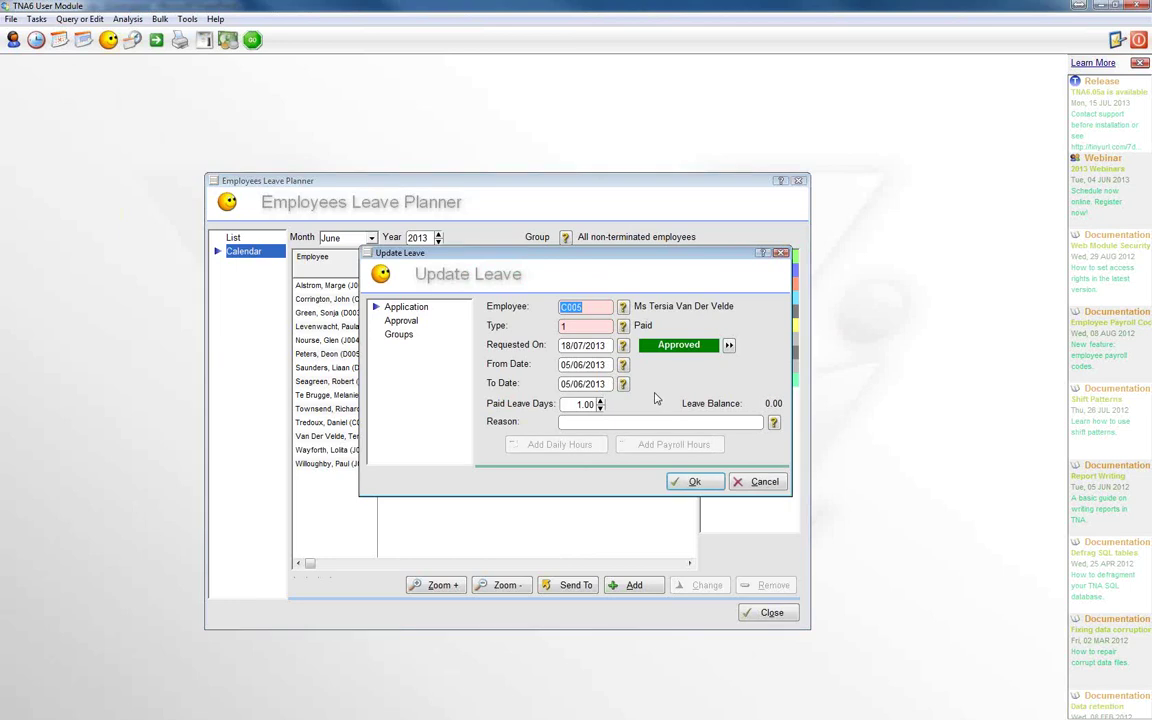
{"action": "left_click", "coordinate": [622, 326]}
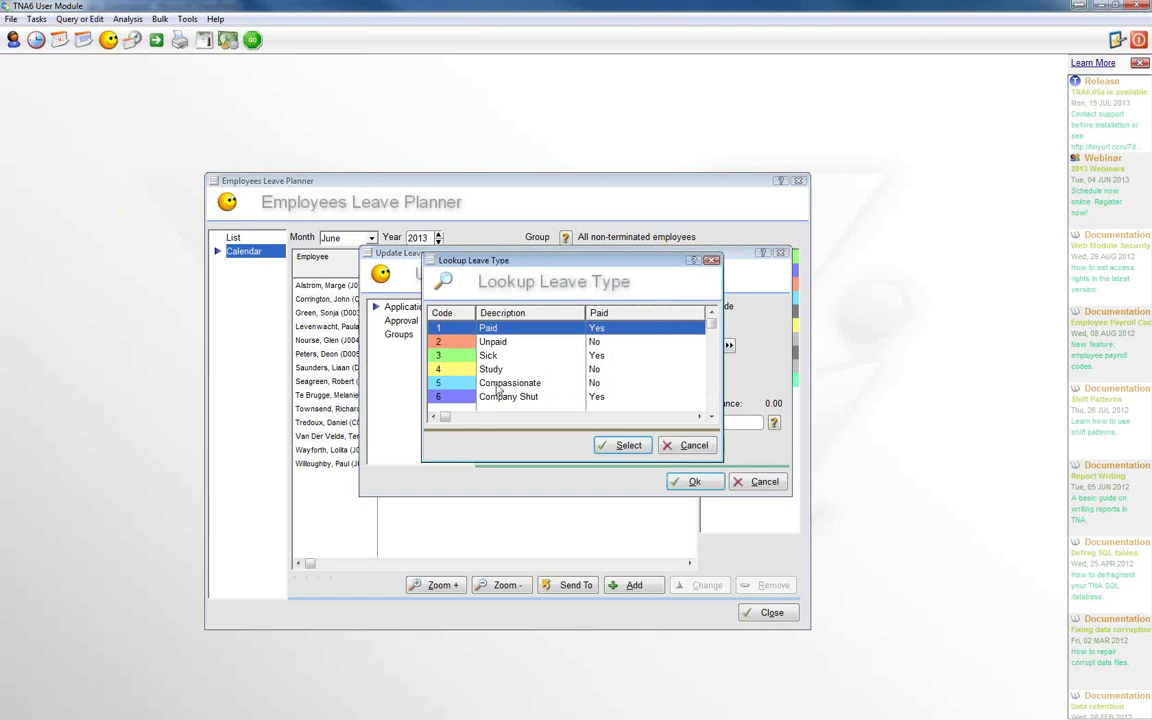
{"action": "left_click", "coordinate": [497, 386]}
{"action": "left_click", "coordinate": [627, 445]}
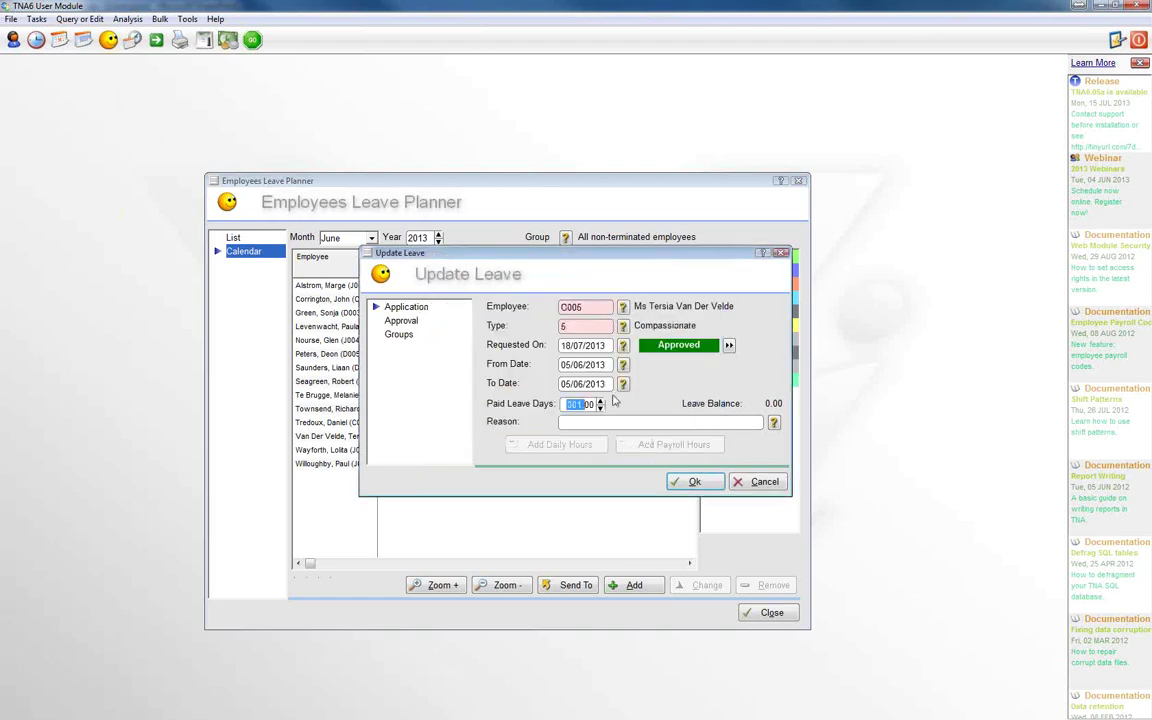
Set both the from and to dates of the compassionate leave to 07/06/2013, with 1.00 leave day, and save the record
{"action": "left_click", "coordinate": [622, 385]}
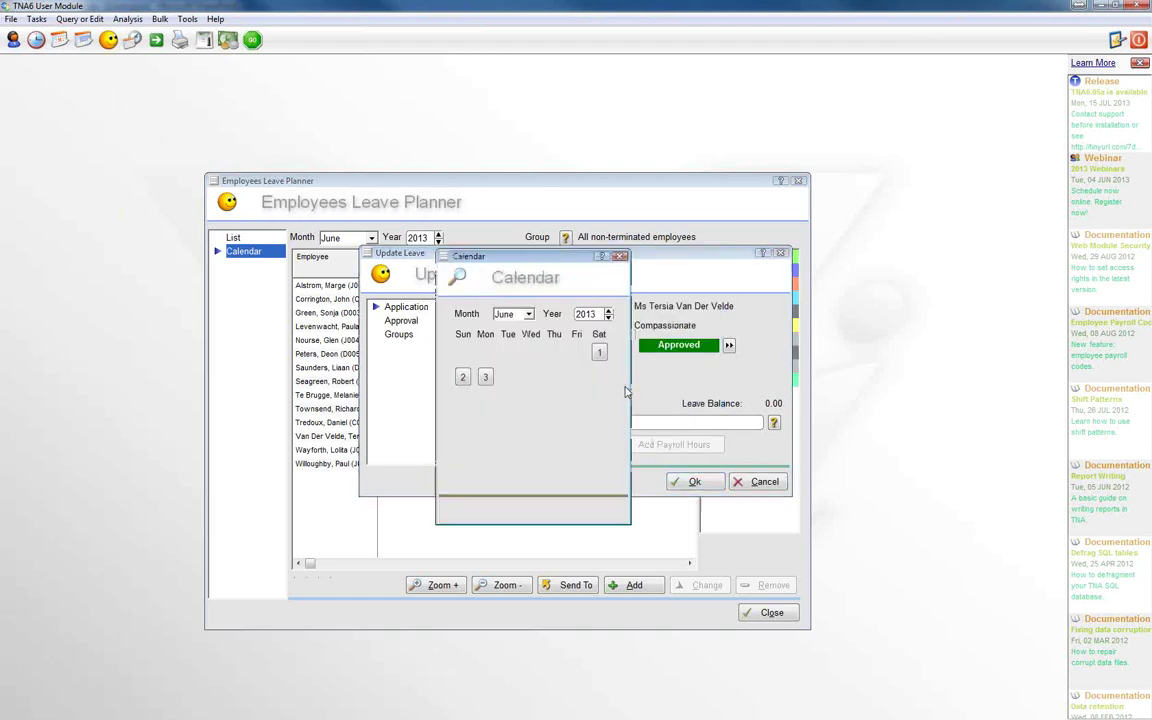
{"action": "left_click", "coordinate": [578, 379]}
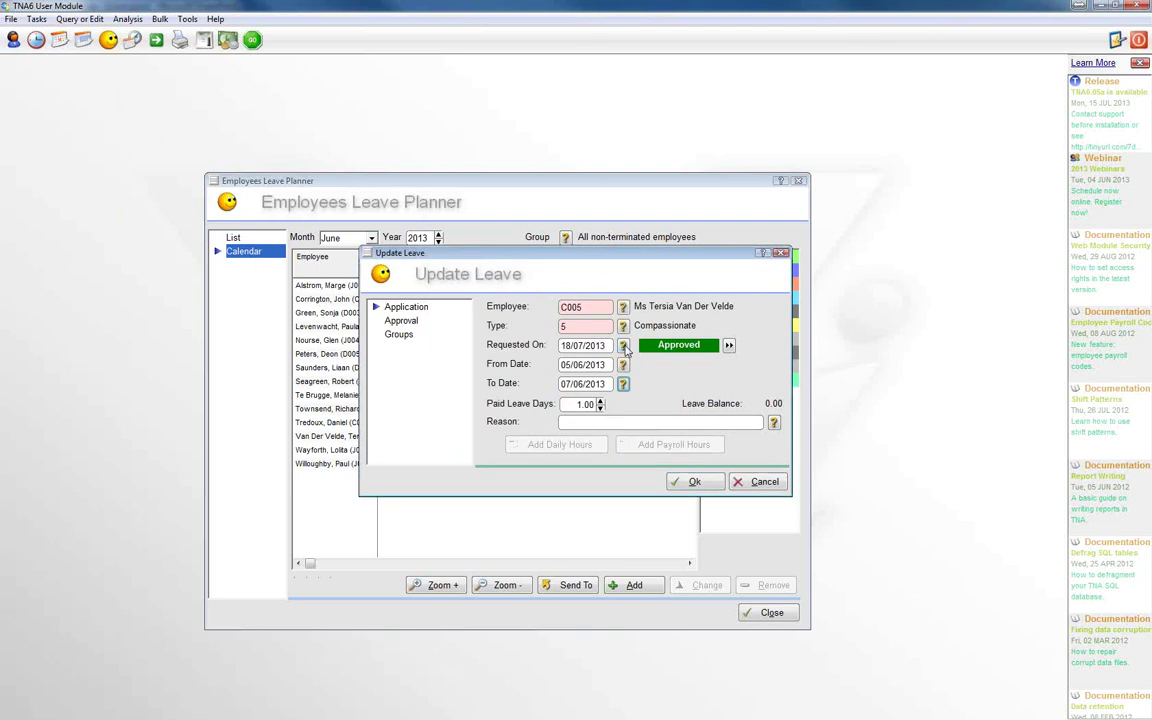
{"action": "left_click", "coordinate": [600, 400]}
{"action": "left_click", "coordinate": [622, 367]}
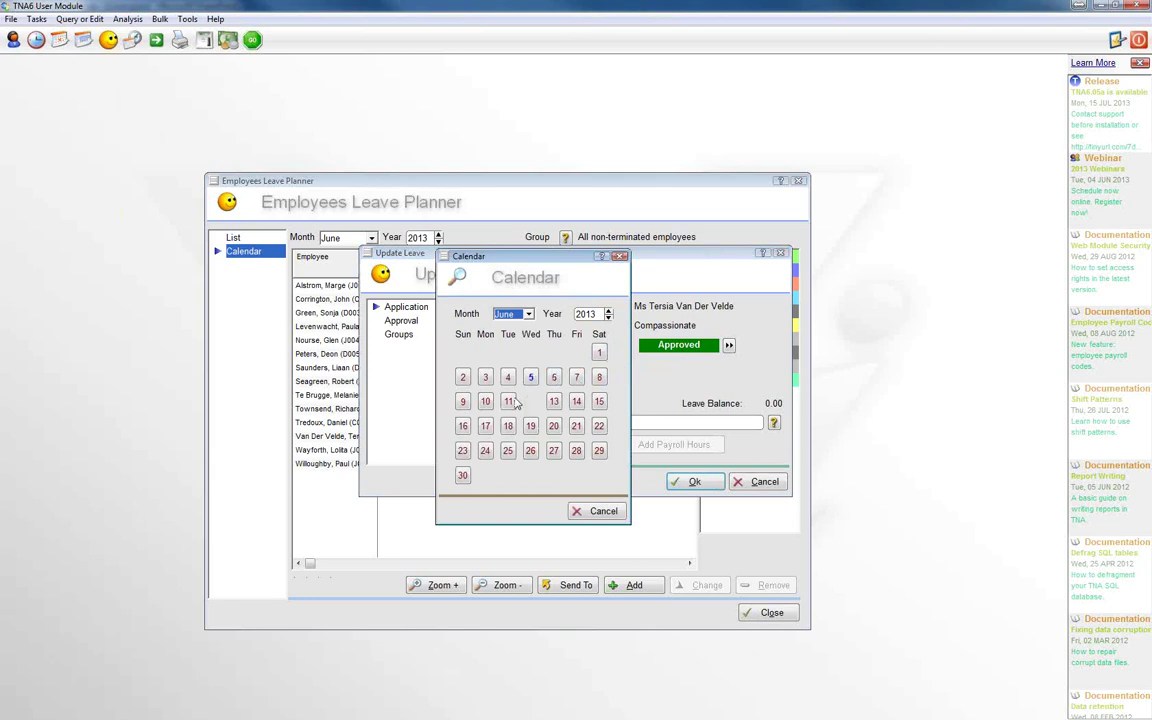
{"action": "left_click", "coordinate": [577, 380]}
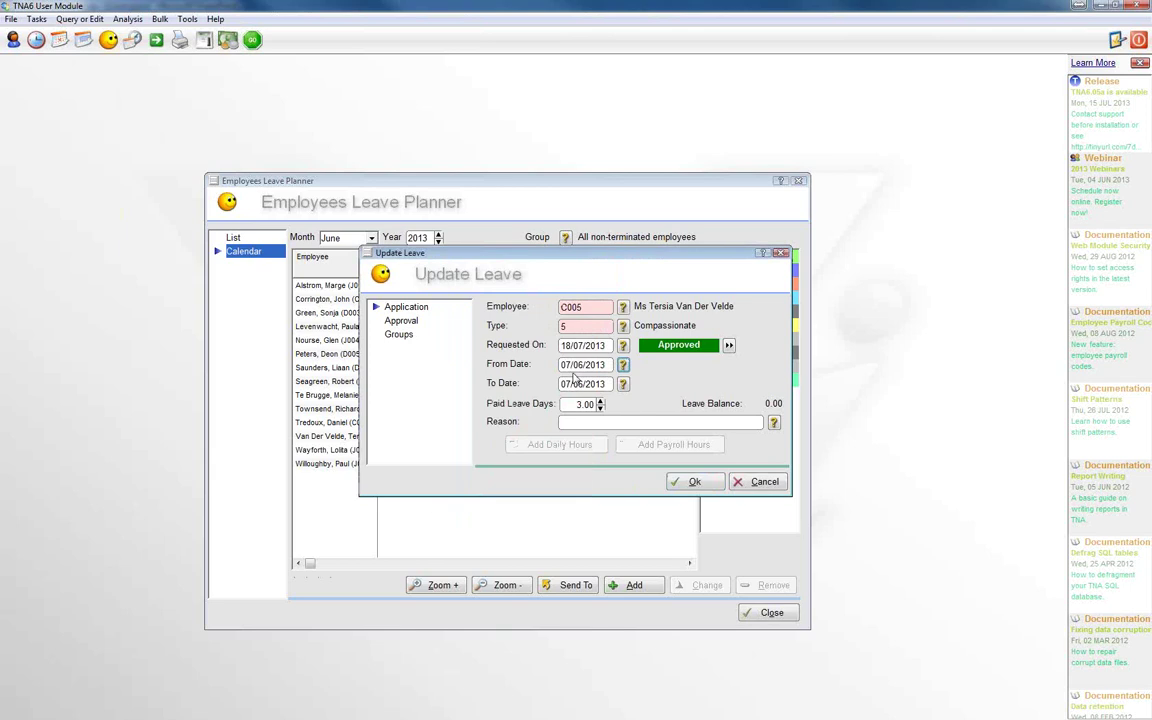
{"action": "left_click", "coordinate": [624, 386]}
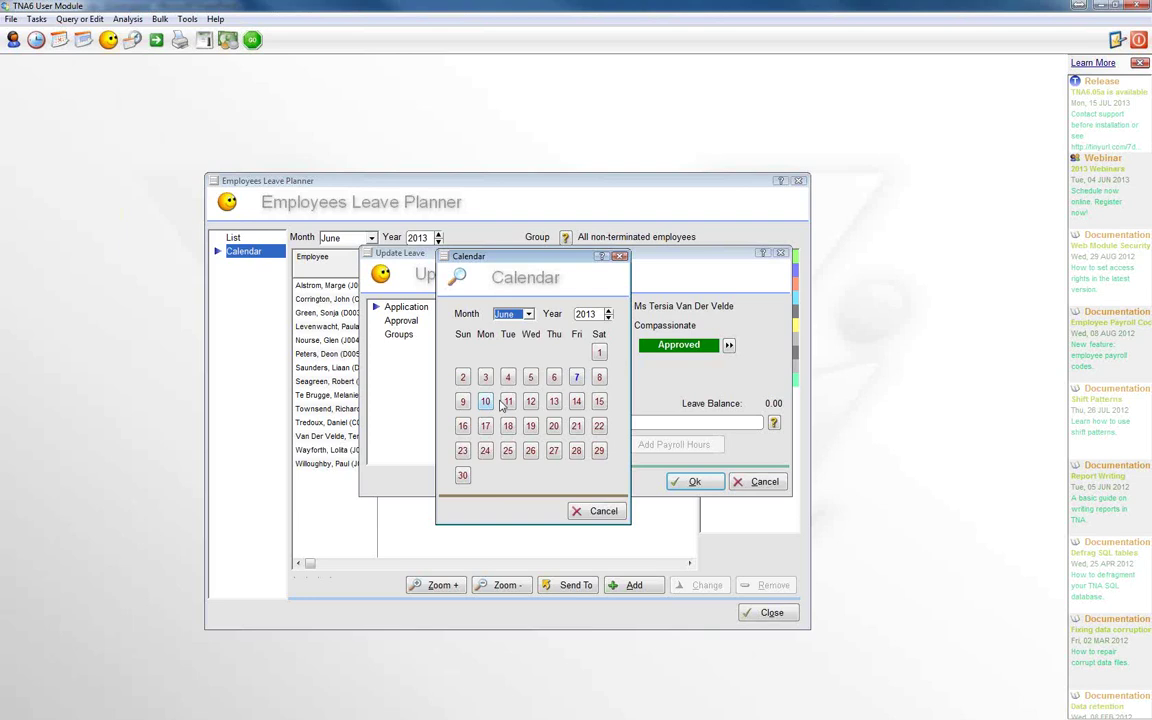
{"action": "left_click", "coordinate": [577, 377]}
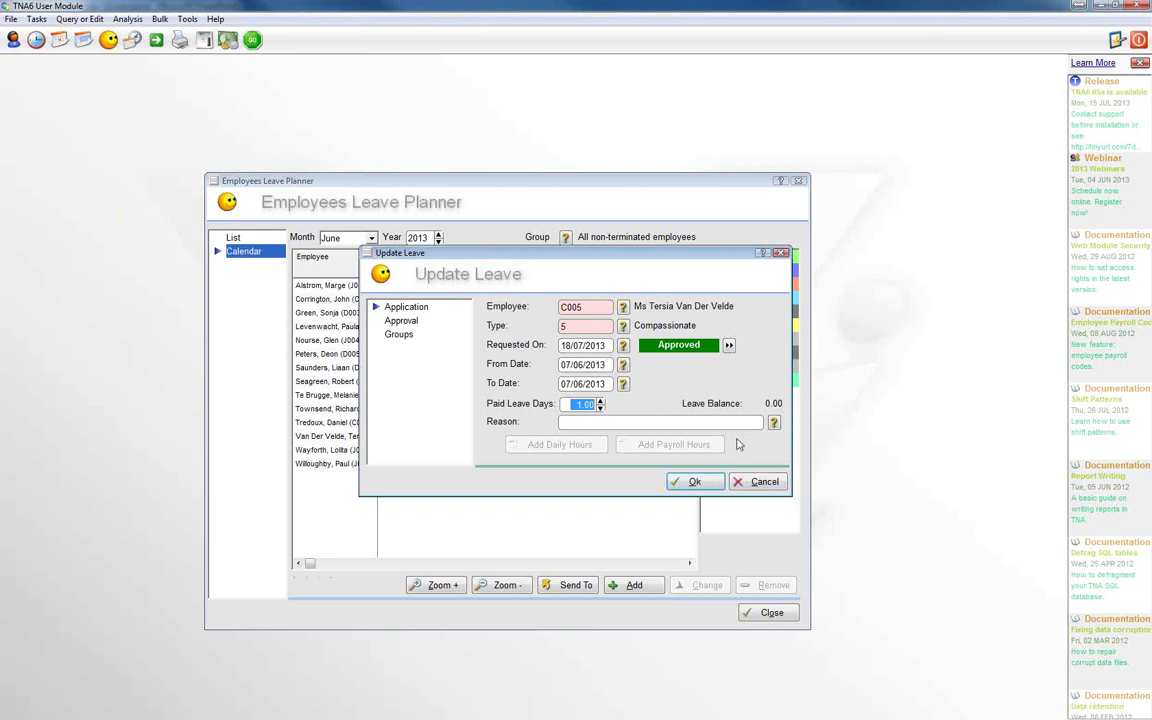
{"action": "left_click", "coordinate": [688, 481]}
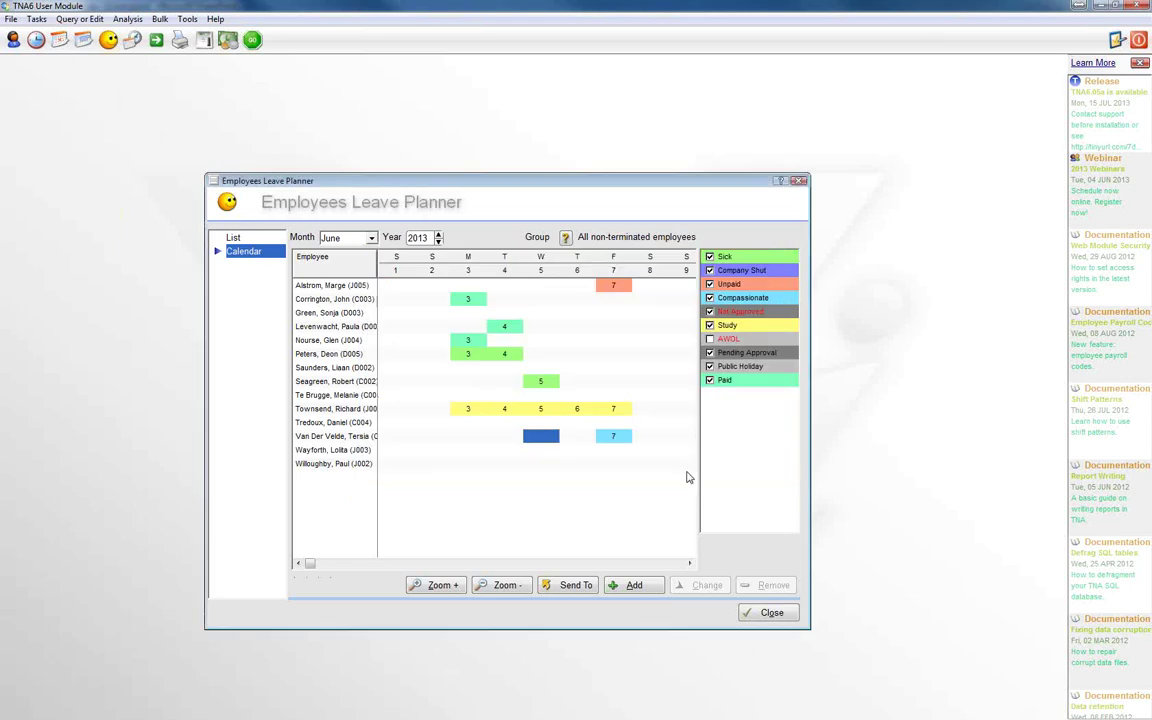
Examine the 7 June leave entry and the Send To output options for the June leave list, without sending anything
{"action": "left_click", "coordinate": [612, 438]}
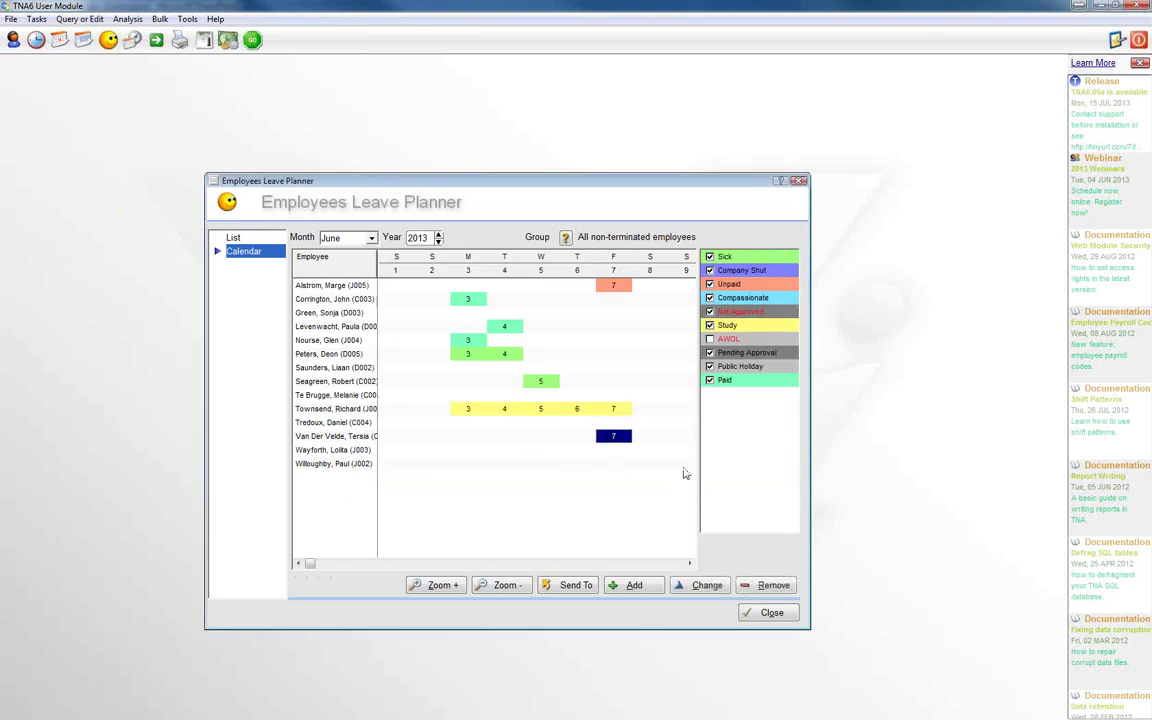
{"action": "left_click", "coordinate": [540, 437]}
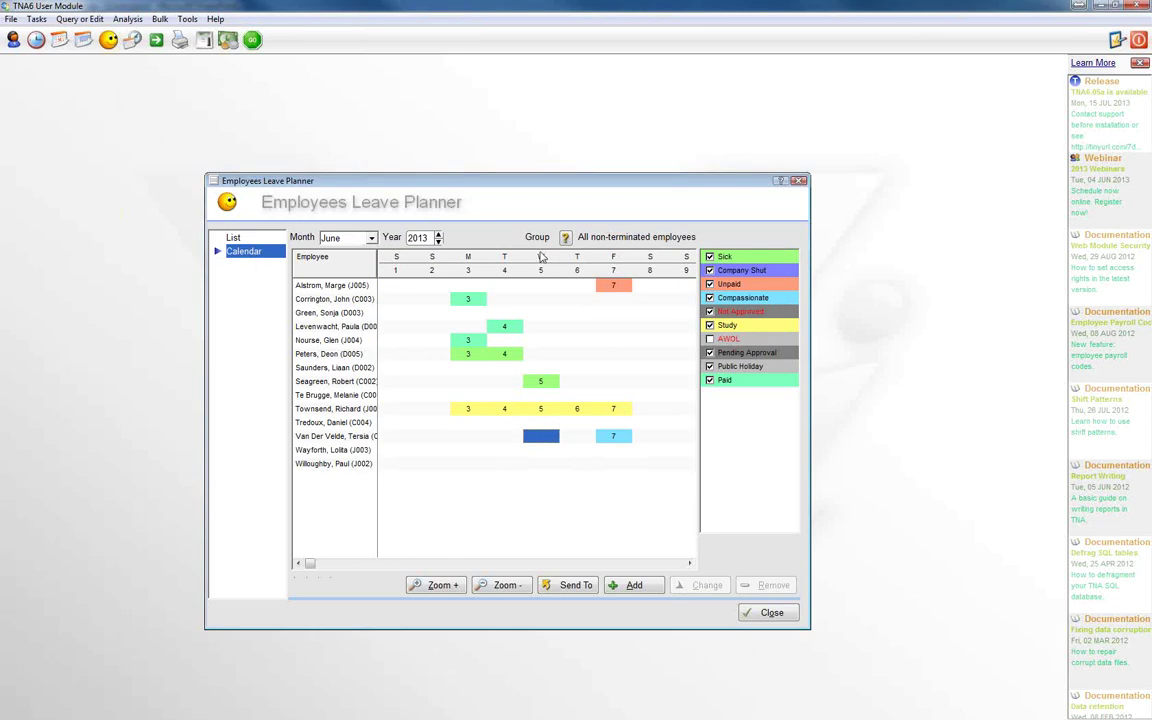
{"action": "left_click", "coordinate": [236, 239]}
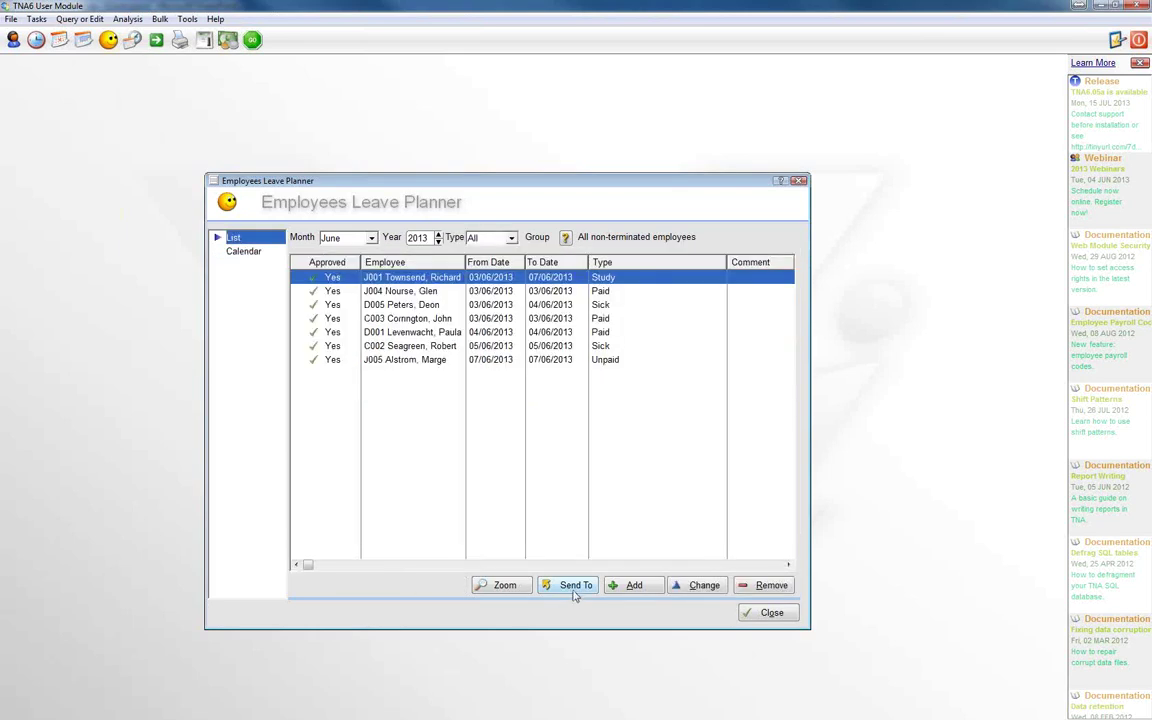
{"action": "left_click", "coordinate": [575, 588]}
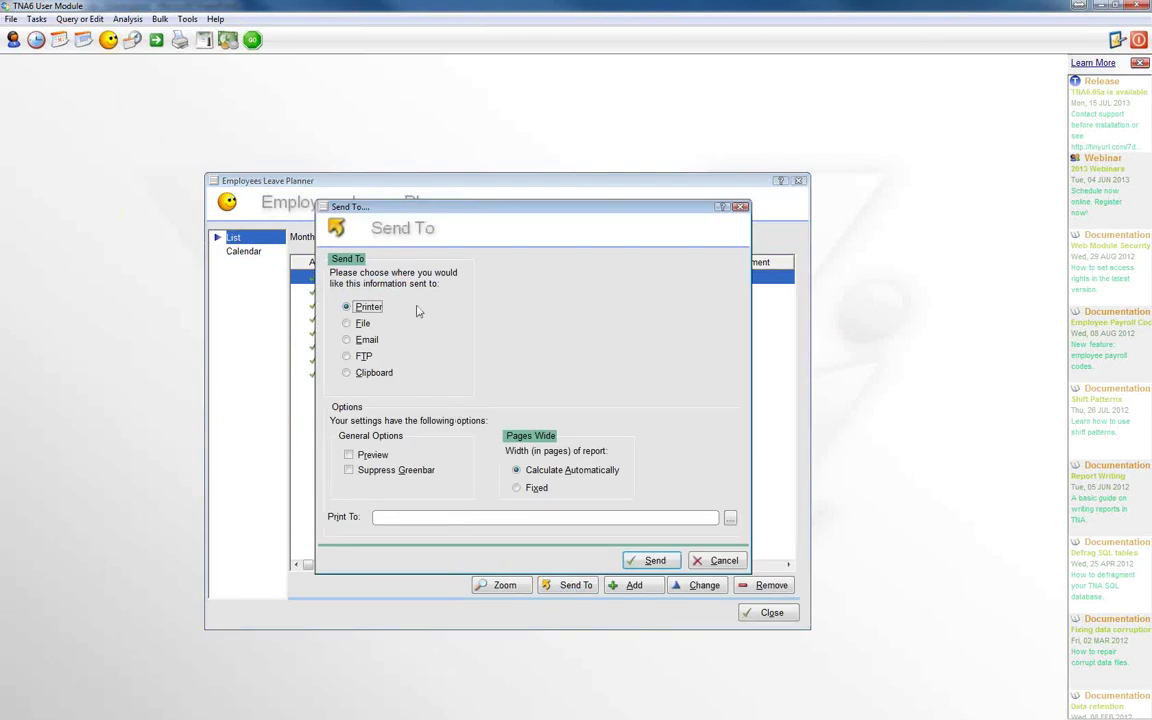
{"action": "left_click", "coordinate": [723, 561]}
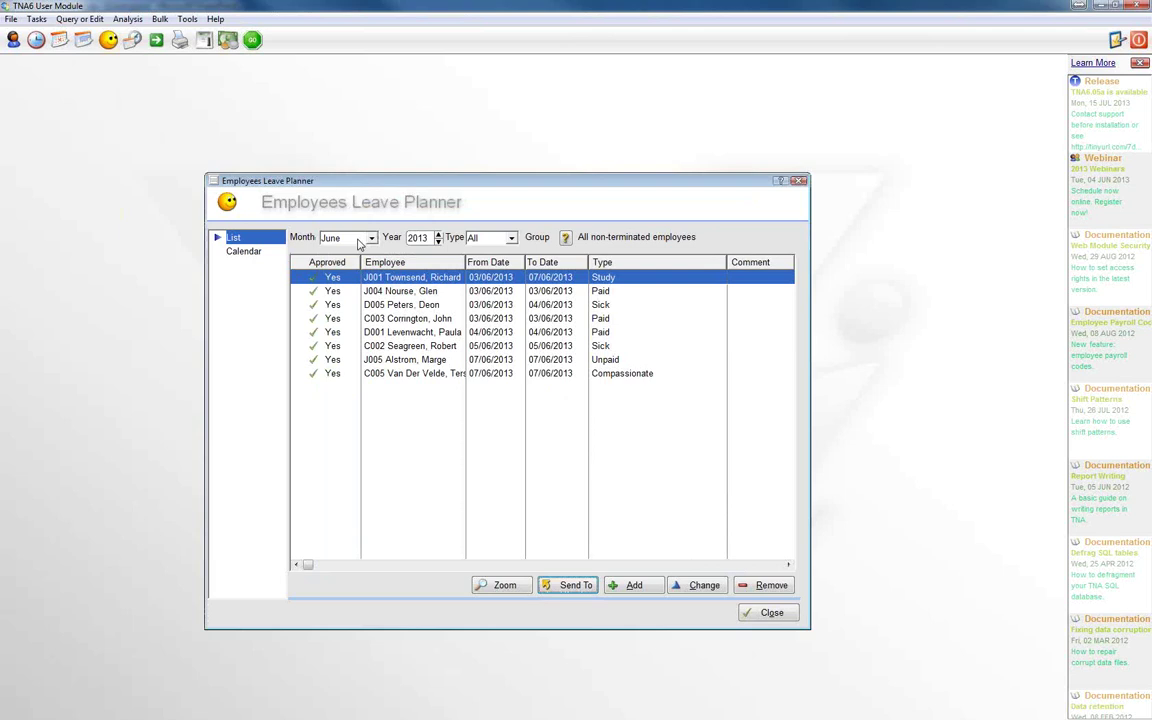
Return to the leave calendar and close the planner, and open the daily hours of the second employee in the employee list
{"action": "left_click", "coordinate": [243, 251]}
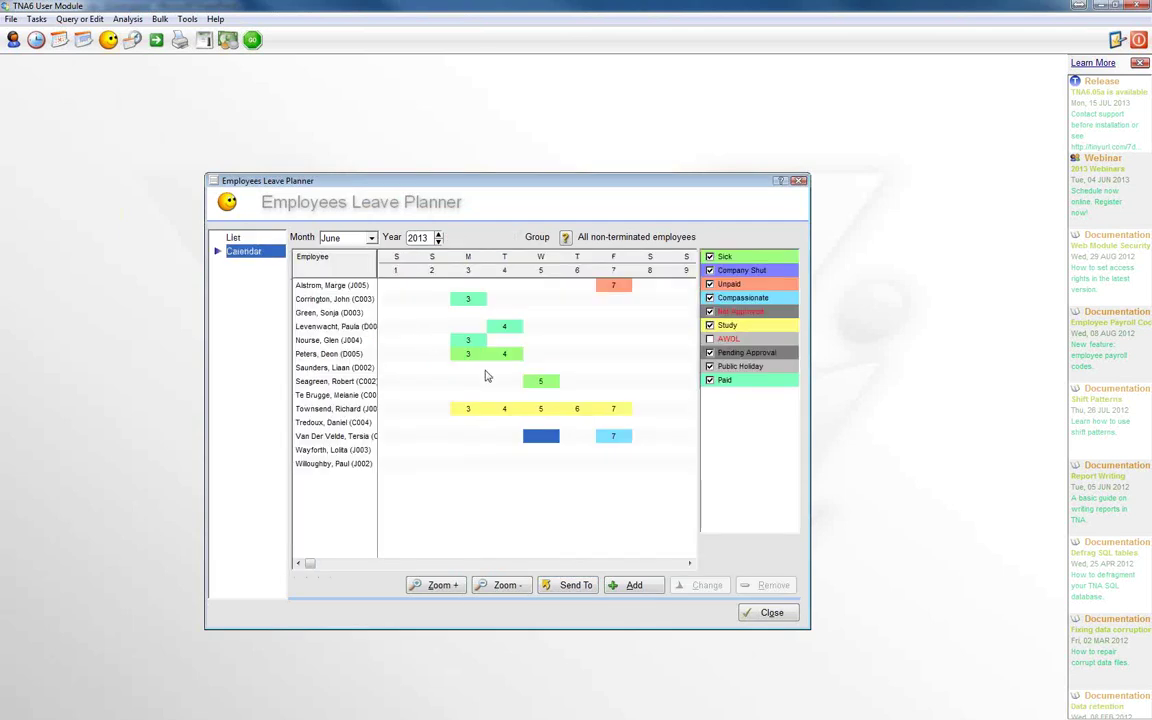
{"action": "left_click", "coordinate": [785, 619]}
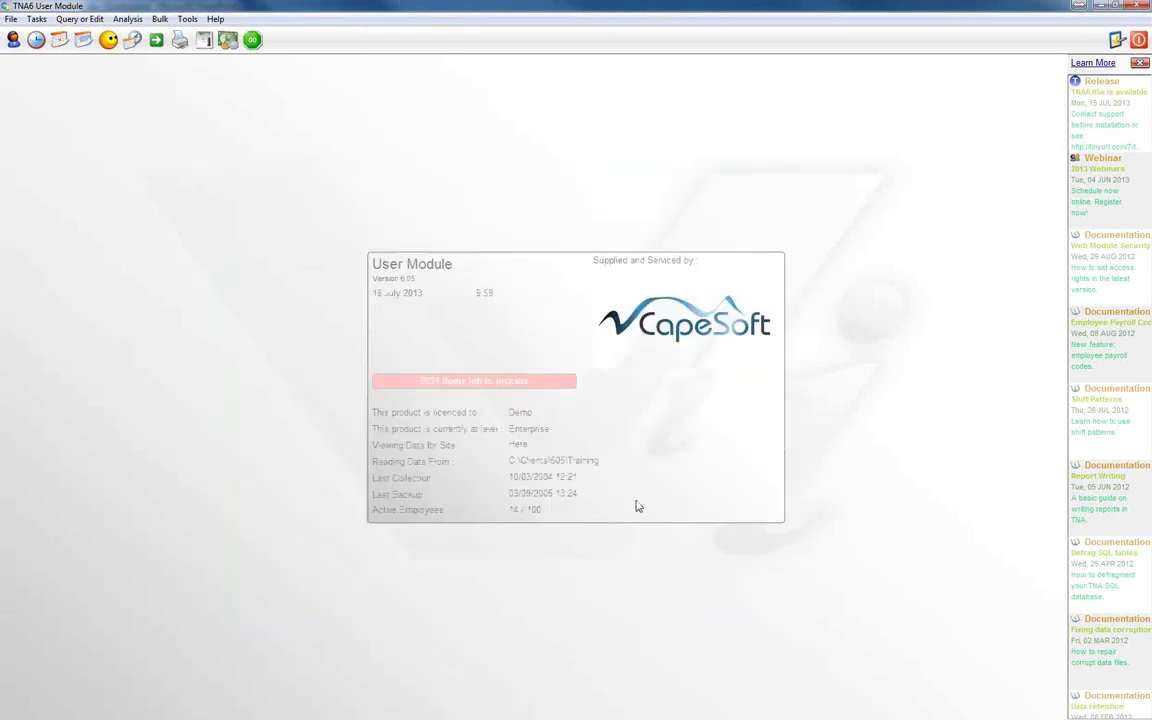
{"action": "left_click", "coordinate": [11, 45]}
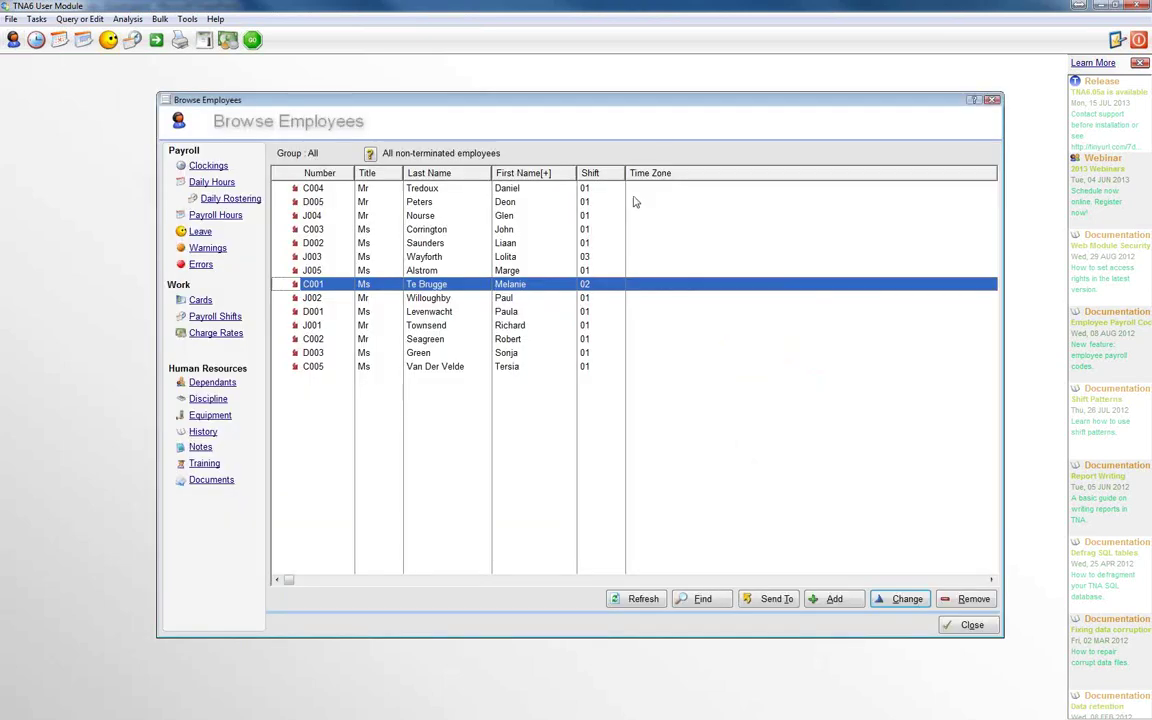
{"action": "left_click", "coordinate": [515, 203]}
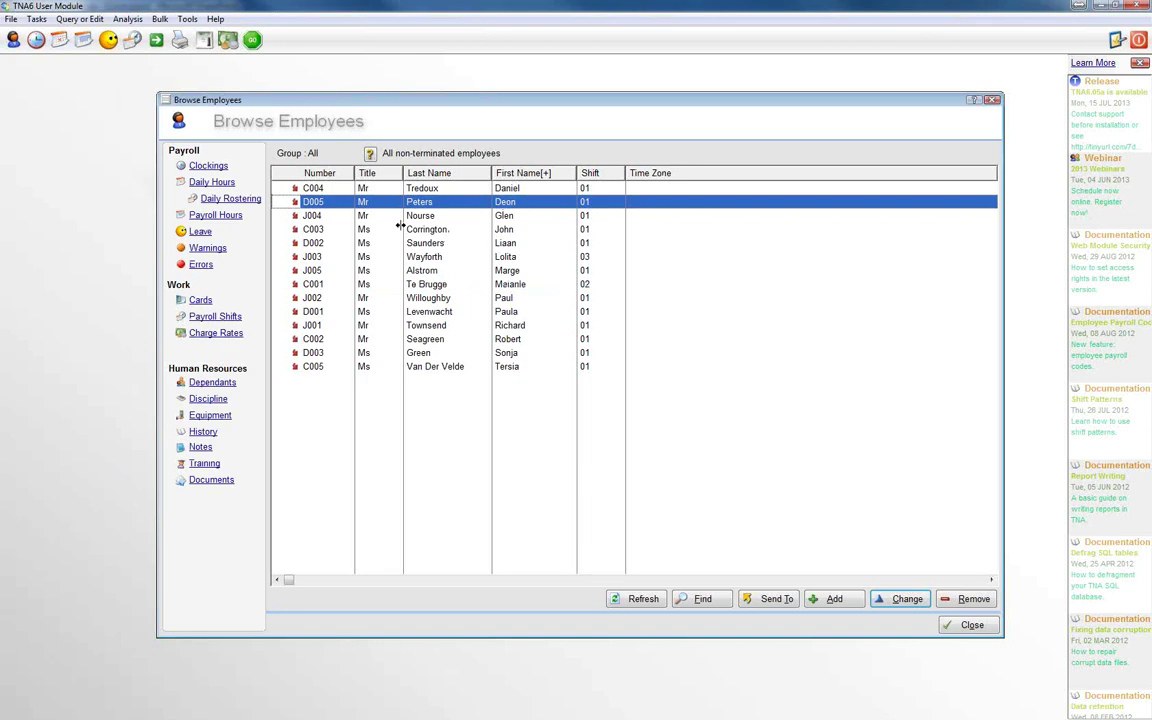
{"action": "left_click", "coordinate": [221, 183]}
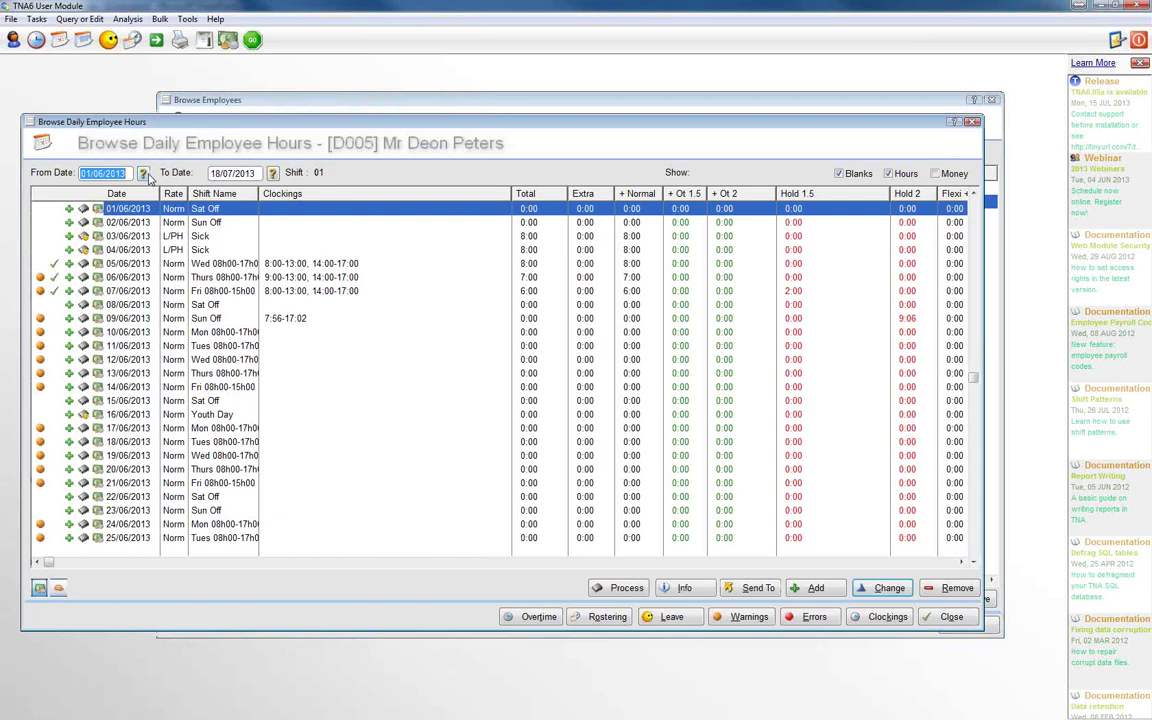
Limit the daily hours list to the period from 03/06/2013 to 09/06/2013
{"action": "left_click", "coordinate": [143, 173]}
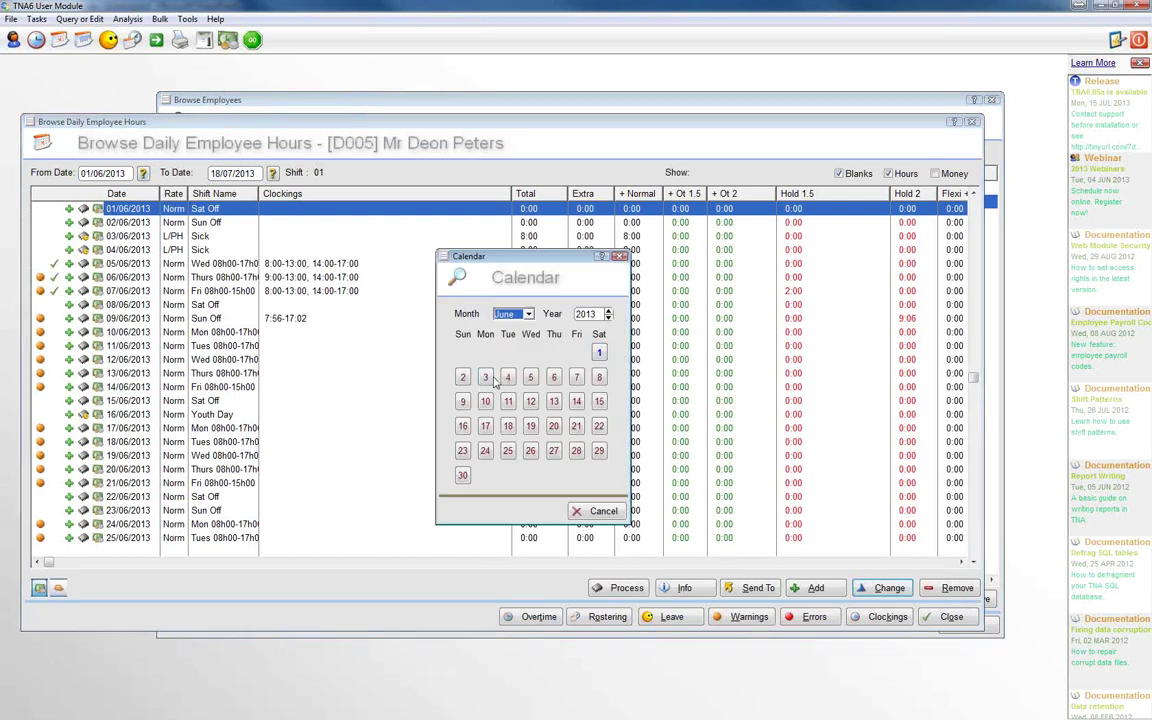
{"action": "left_click", "coordinate": [485, 378]}
{"action": "left_click", "coordinate": [272, 173]}
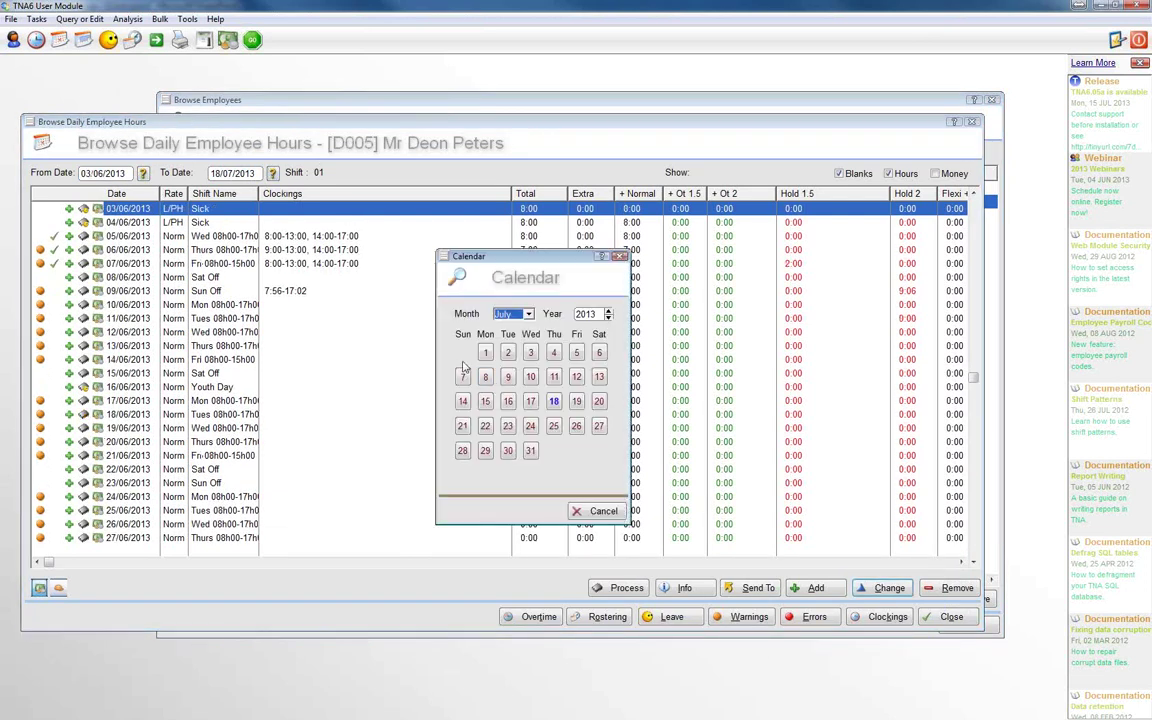
{"action": "left_click", "coordinate": [456, 342]}
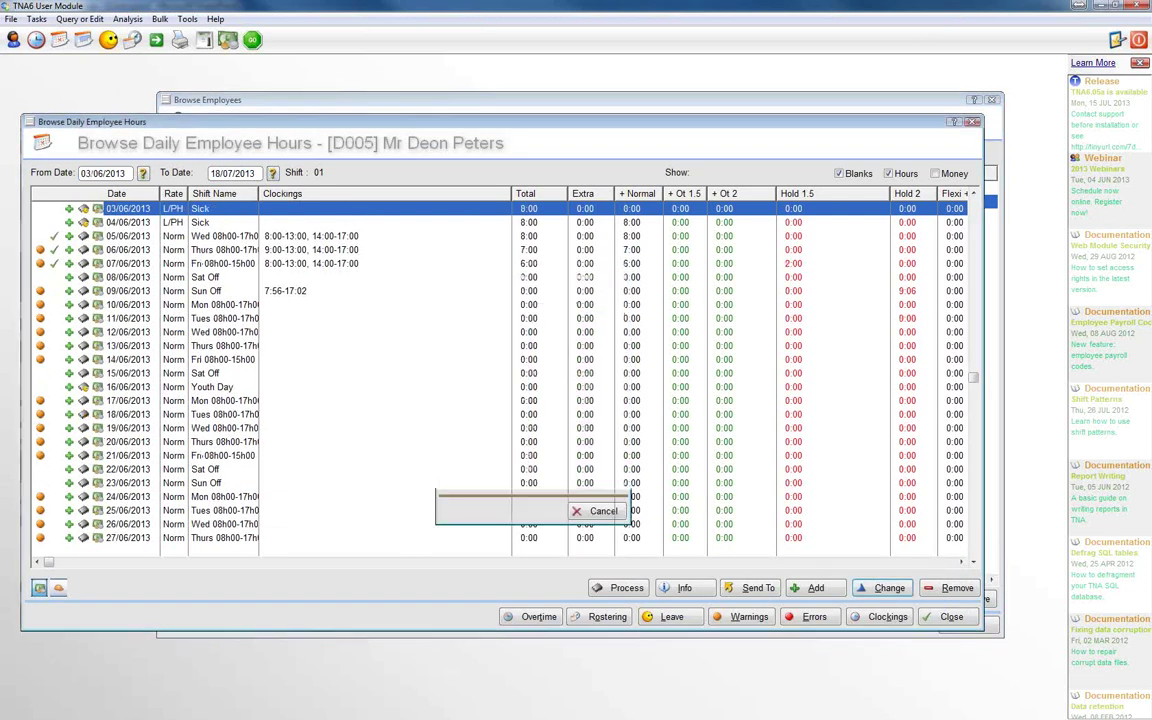
{"action": "left_click", "coordinate": [272, 173]}
{"action": "left_click", "coordinate": [512, 314]}
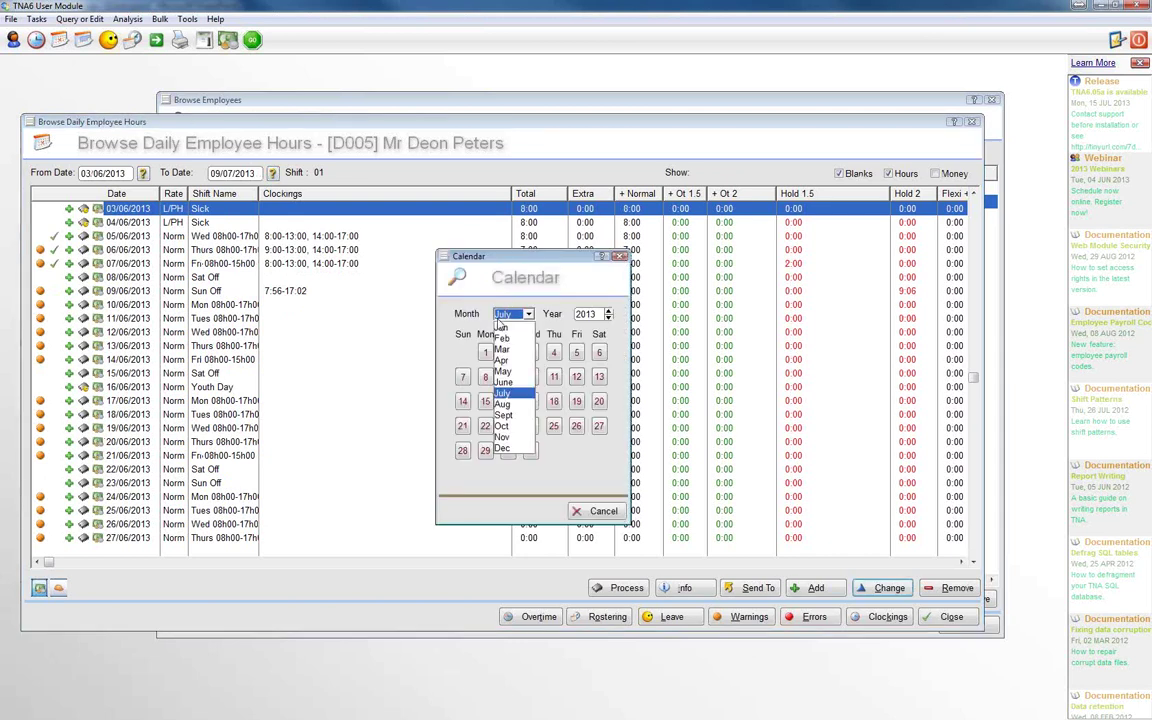
{"action": "left_click", "coordinate": [503, 382]}
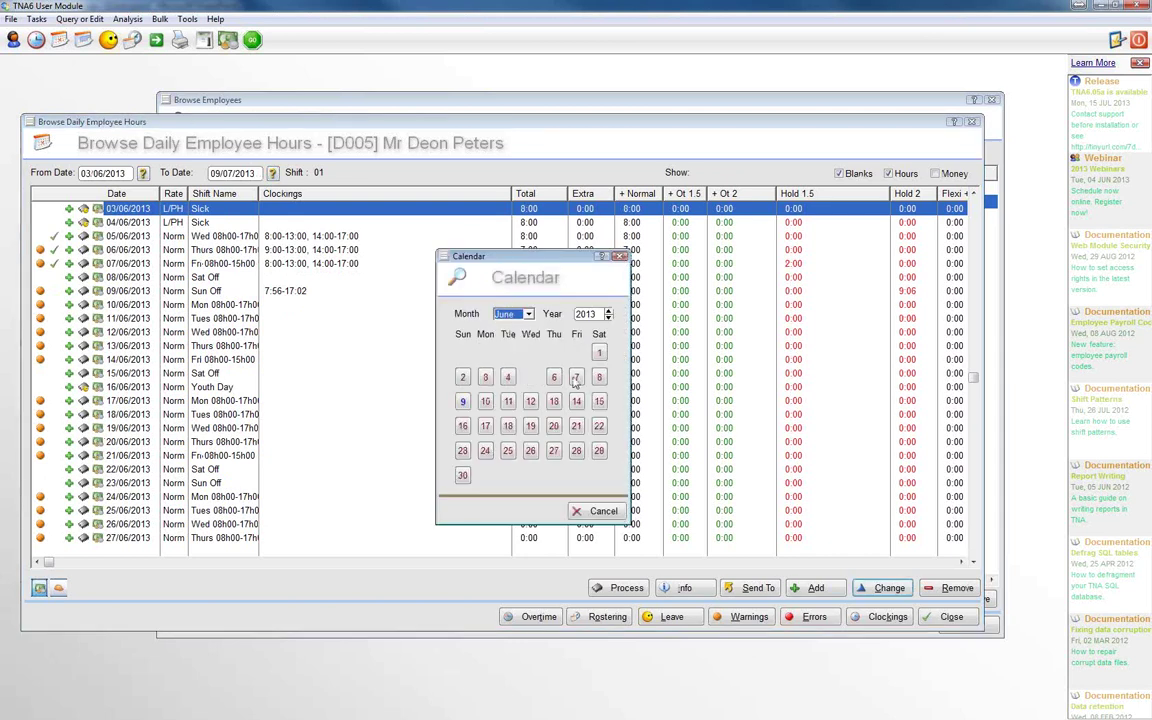
{"action": "left_click", "coordinate": [462, 401]}
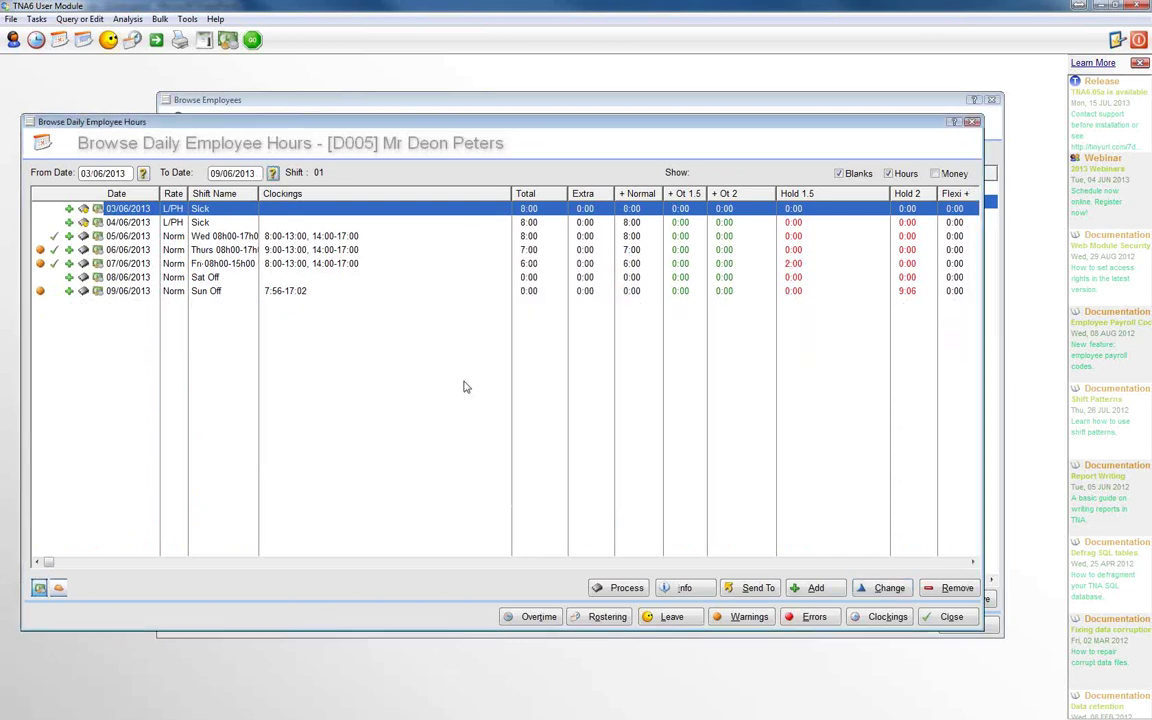
Examine the sick leave days, the clockings, the normal and held overtime hours on 7 June, and the held overtime on 9 June
{"action": "left_click", "coordinate": [210, 222]}
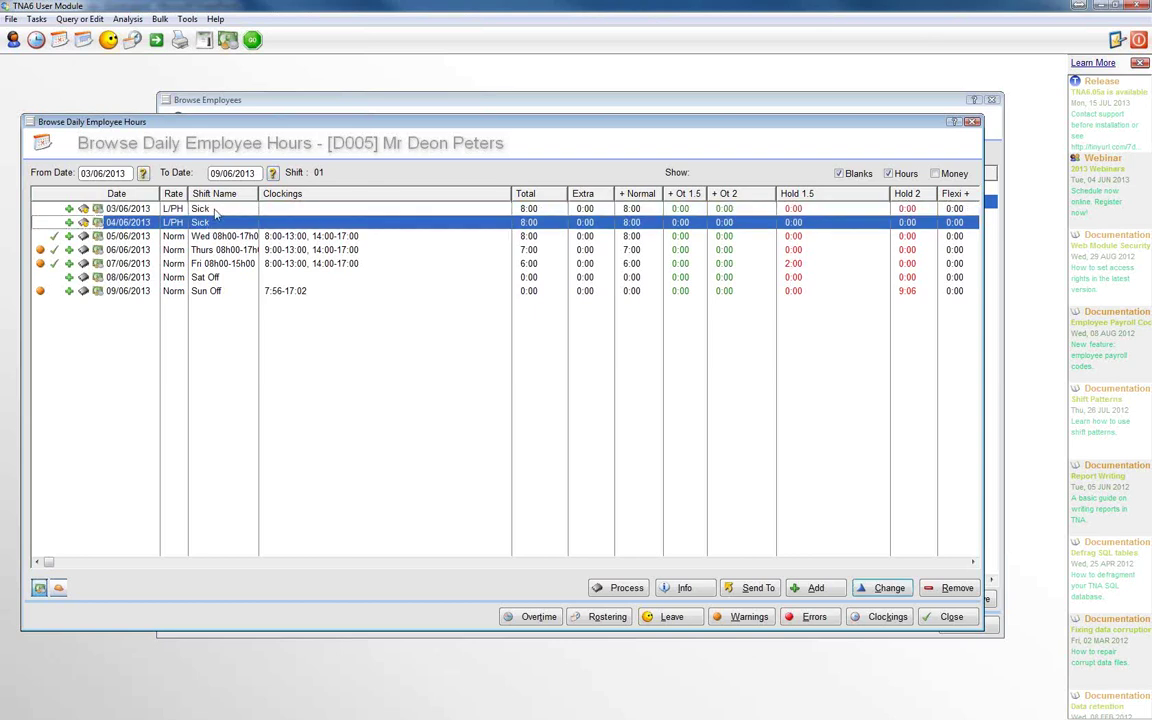
{"action": "left_click", "coordinate": [200, 208]}
{"action": "left_click", "coordinate": [212, 222]}
{"action": "left_click", "coordinate": [337, 239]}
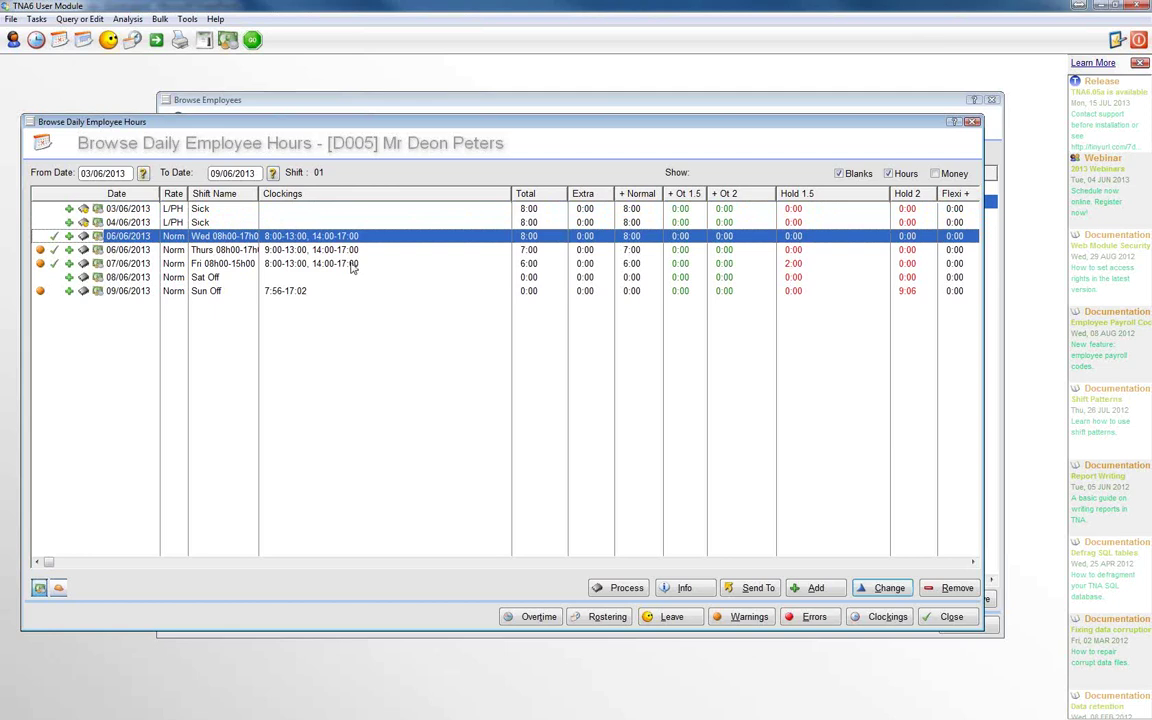
{"action": "left_click", "coordinate": [806, 266]}
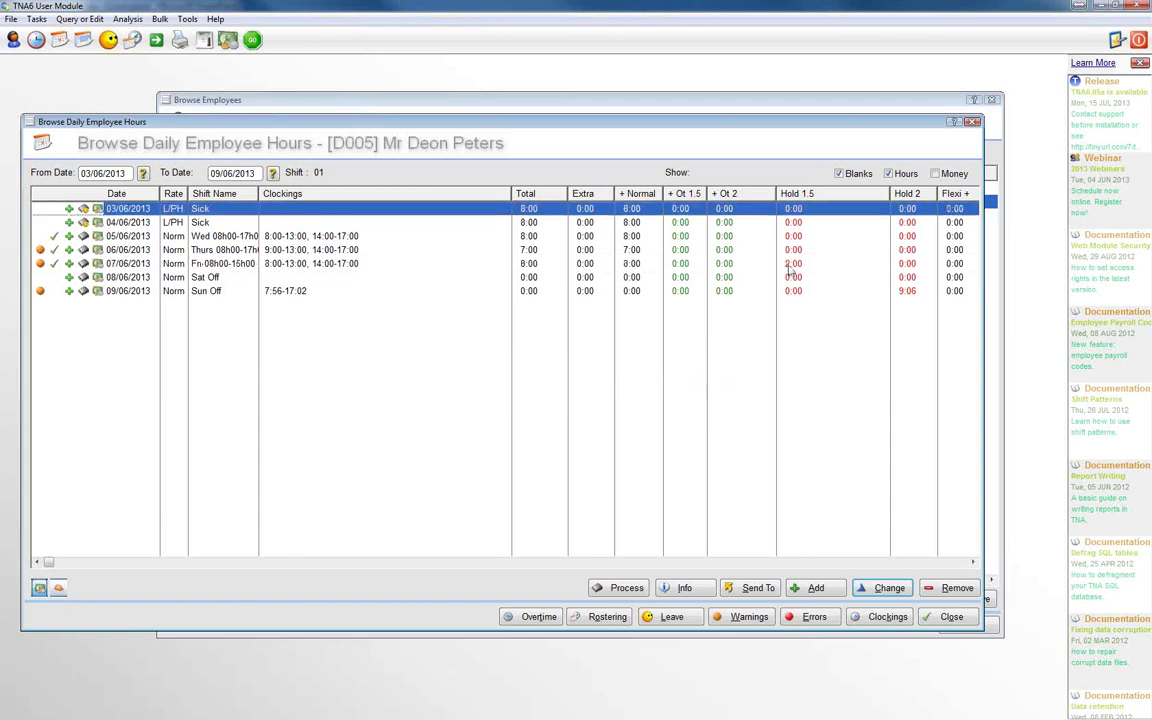
{"action": "left_click", "coordinate": [641, 266]}
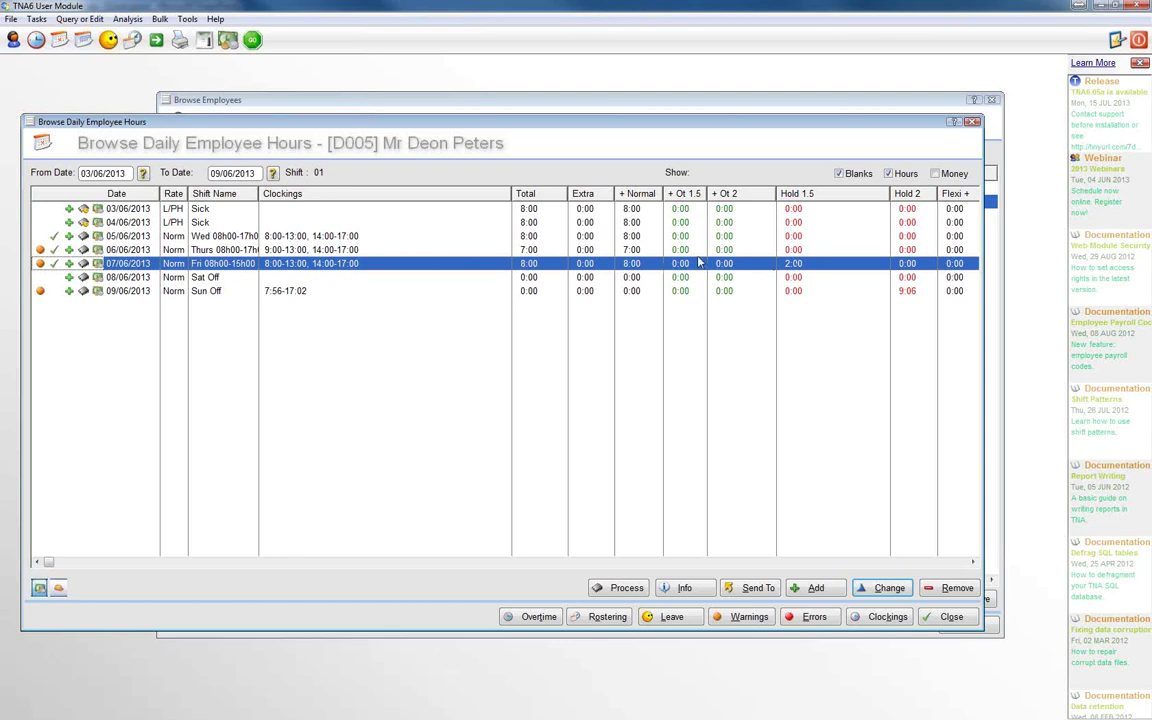
{"action": "left_click", "coordinate": [911, 292]}
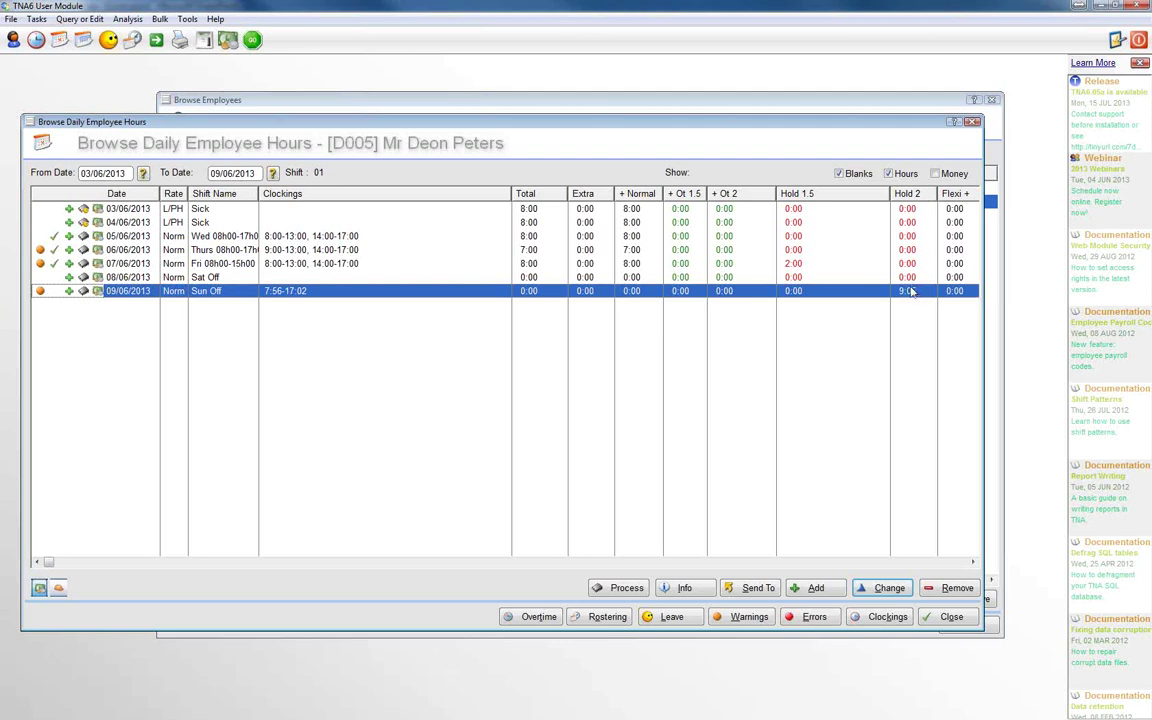
Add an overtime authorisation for 09/06/2013 granting 9:00 hours of Ot 2, save it and return to the daily hours
{"action": "left_click", "coordinate": [535, 617]}
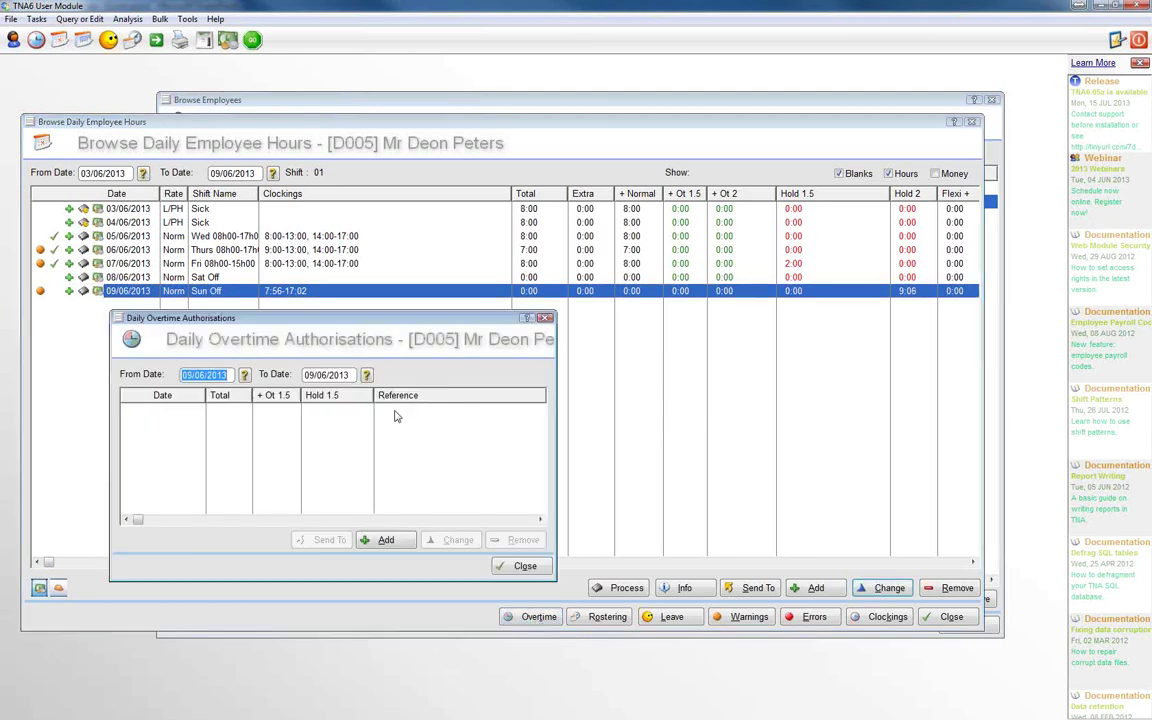
{"action": "left_click_drag", "start_coordinate": [307, 320], "coordinate": [430, 228]}
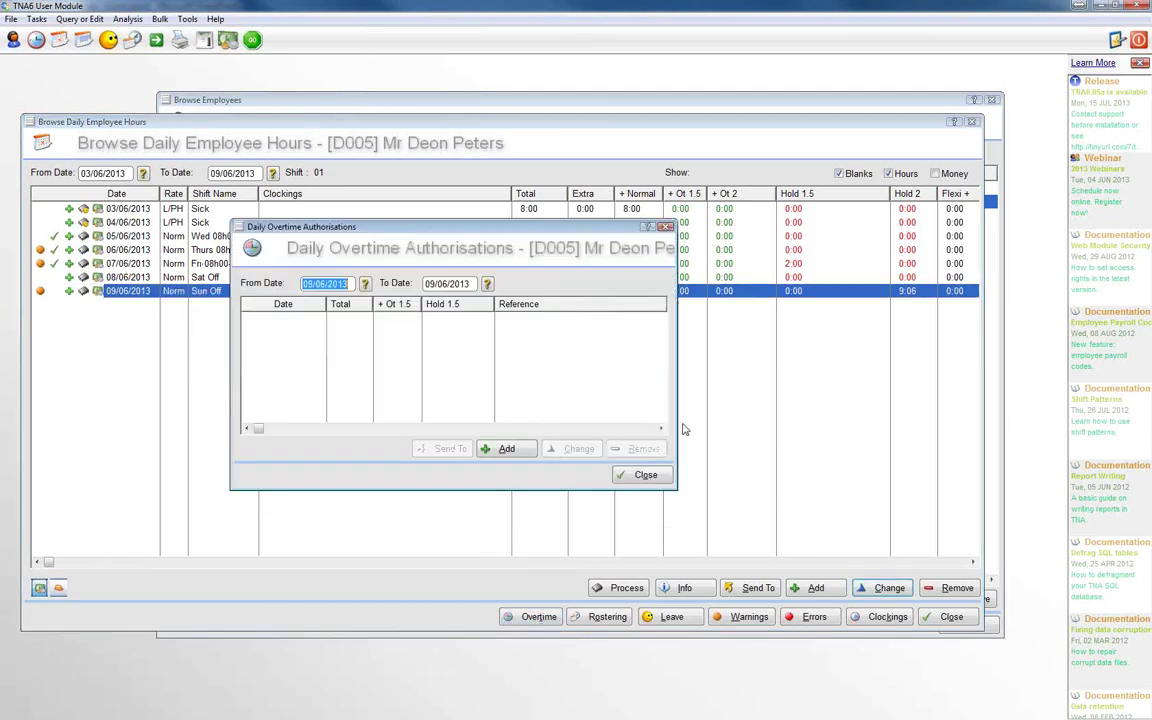
{"action": "left_click_drag", "start_coordinate": [677, 489], "coordinate": [725, 493]}
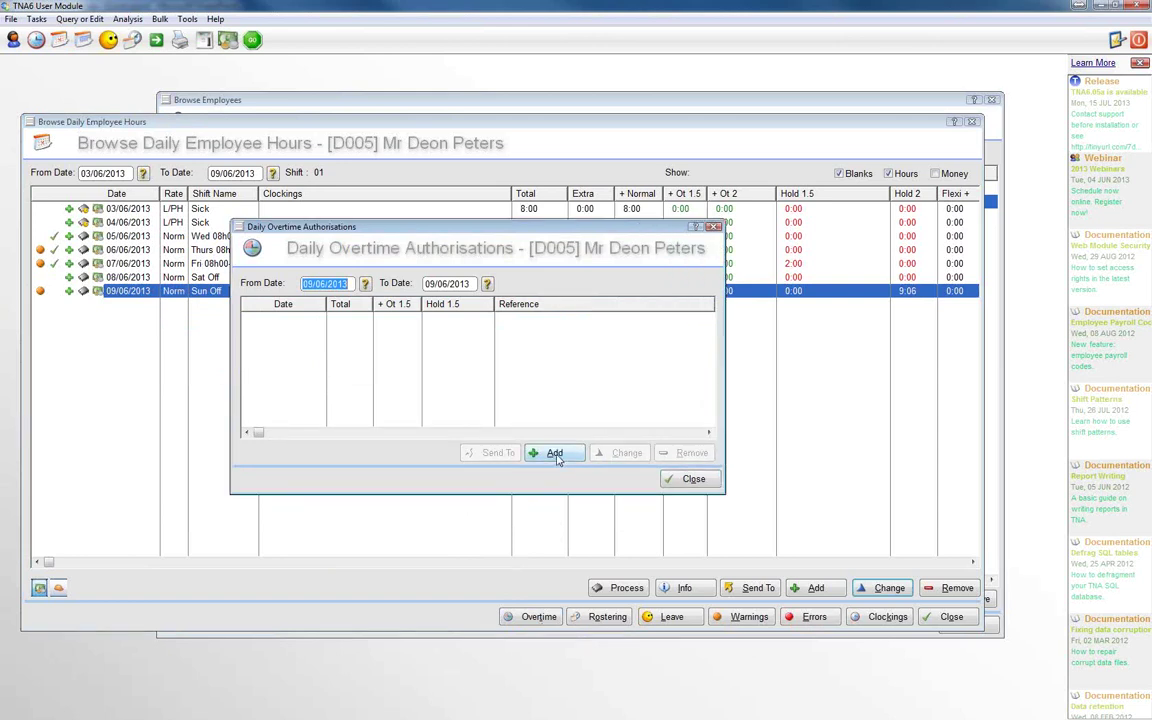
{"action": "left_click", "coordinate": [555, 453]}
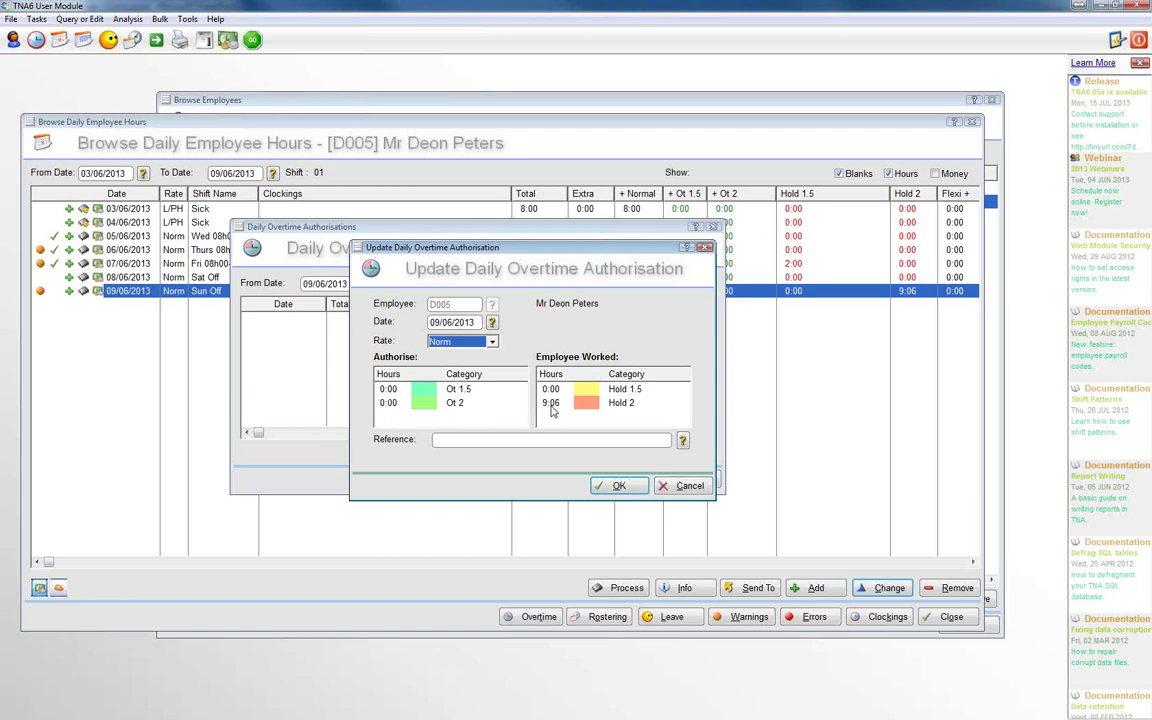
{"action": "left_click", "coordinate": [388, 402]}
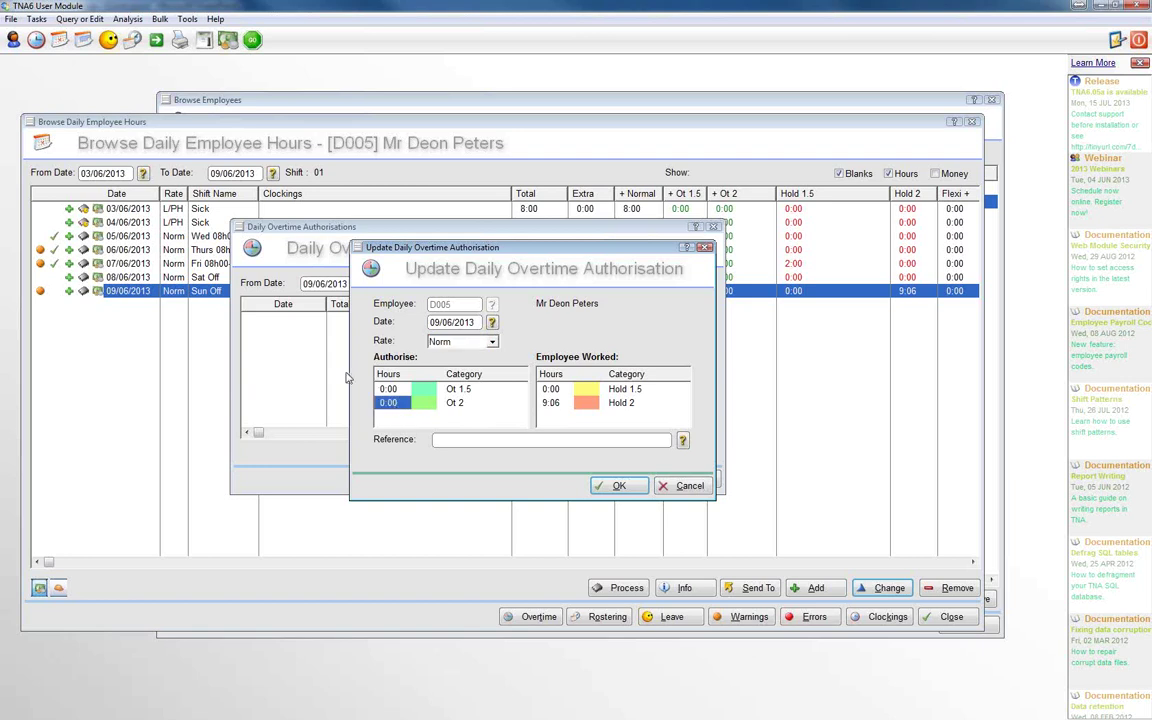
{"action": "type", "text": "090"}
{"action": "key", "text": "Return"}
{"action": "left_click", "coordinate": [616, 487]}
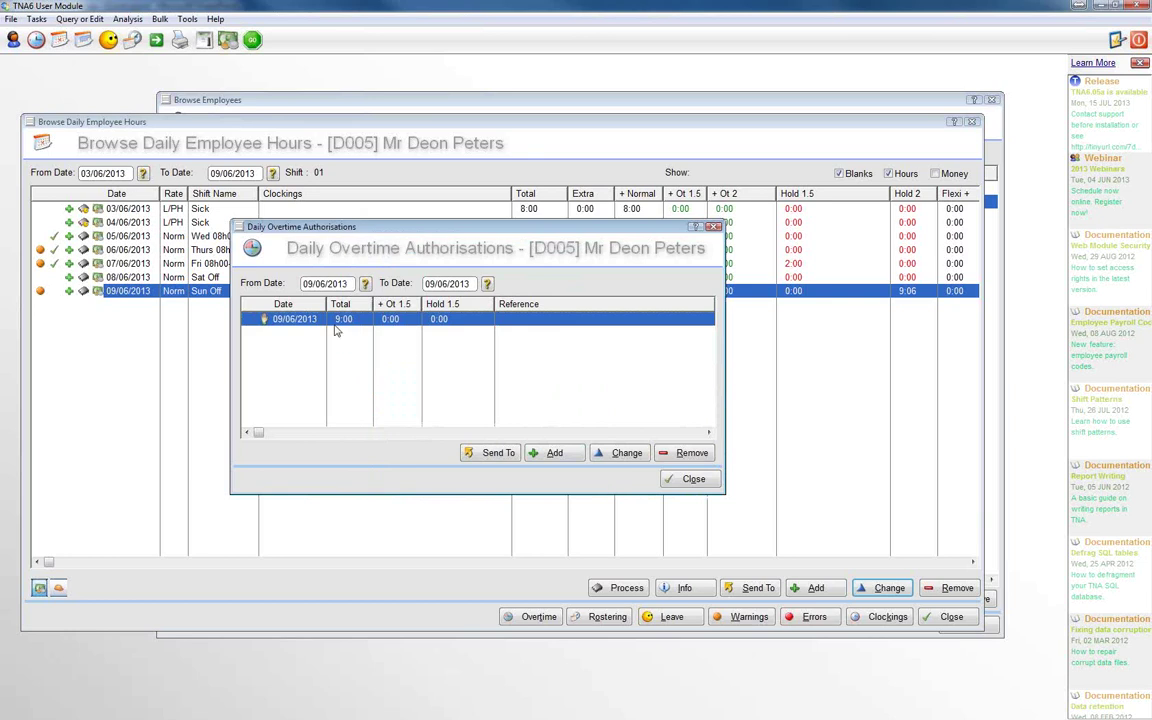
{"action": "left_click", "coordinate": [691, 480]}
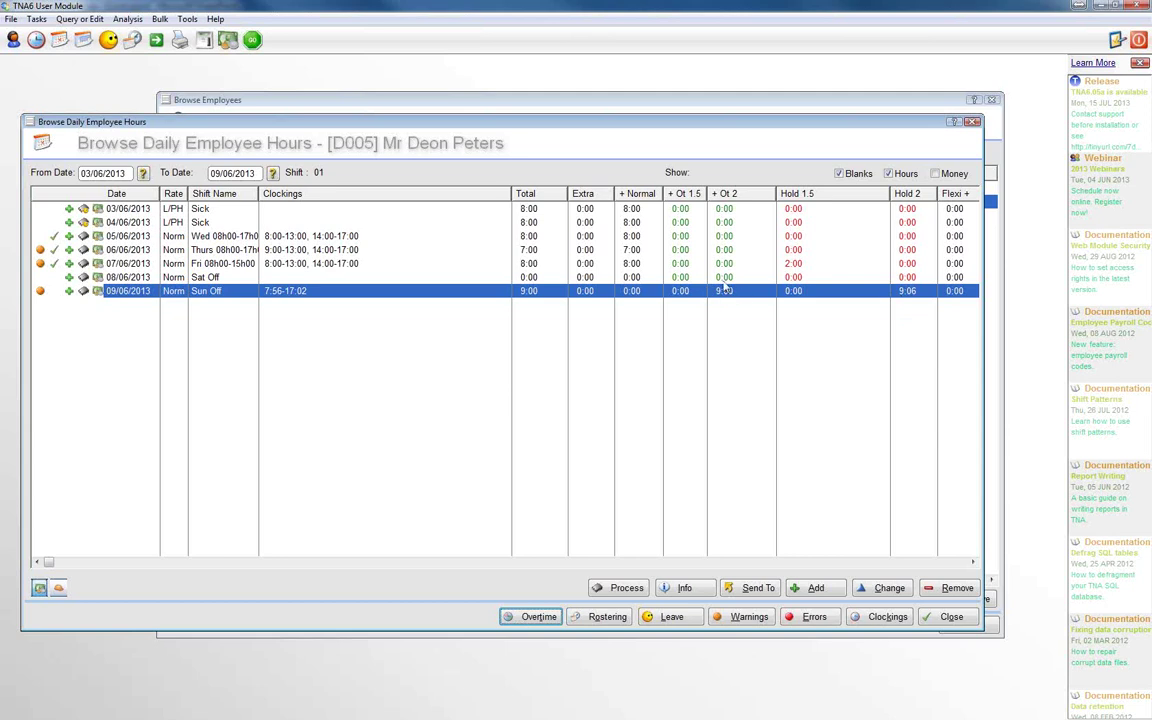
Compare the 7 and 9 June overtime hours, check the 9 June authorisation, and close the daily hours and employee list
{"action": "left_click", "coordinate": [804, 263]}
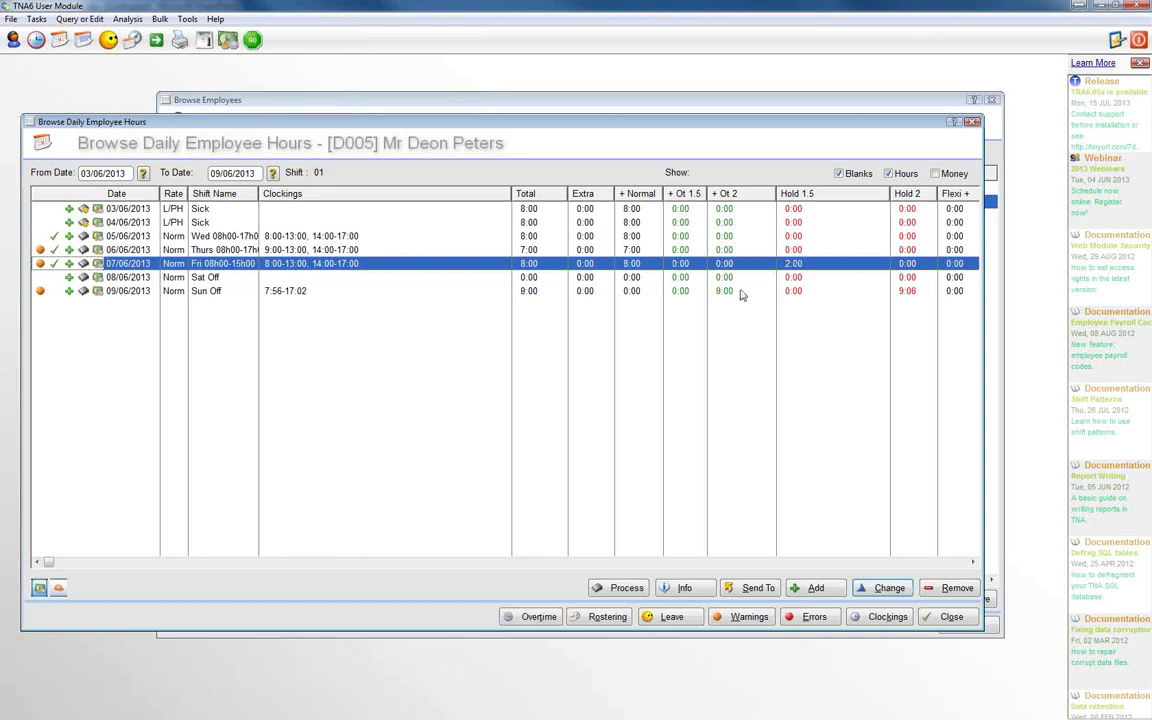
{"action": "left_click", "coordinate": [884, 291]}
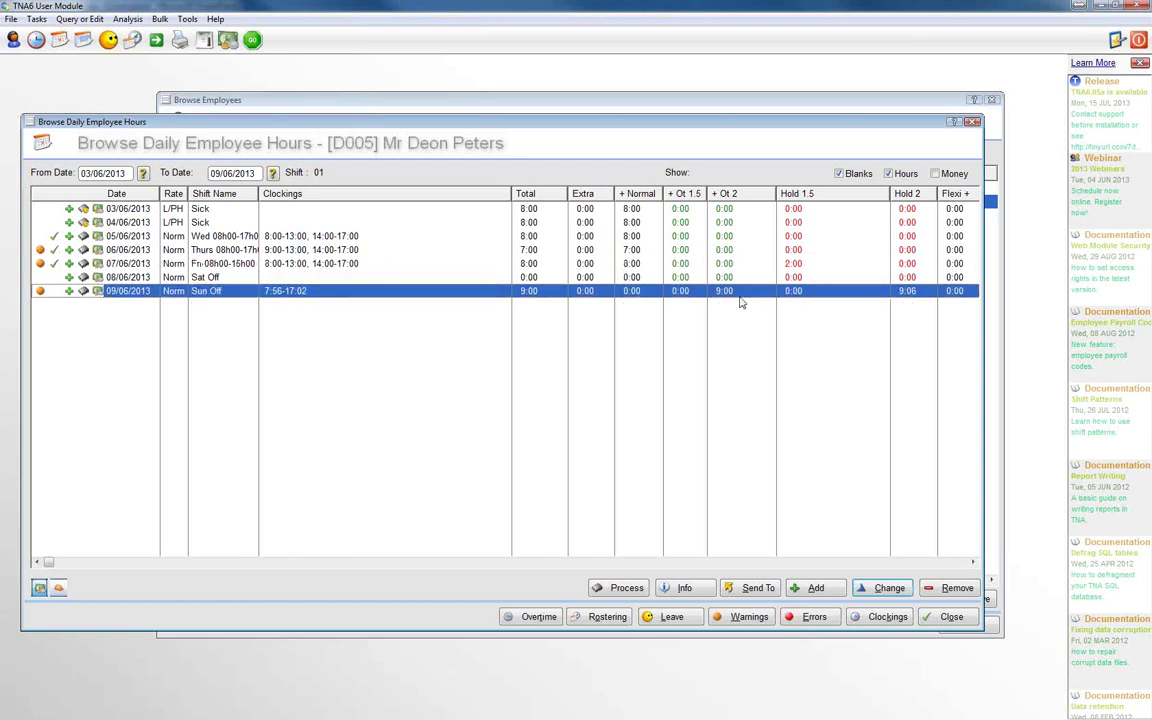
{"action": "left_click", "coordinate": [537, 617]}
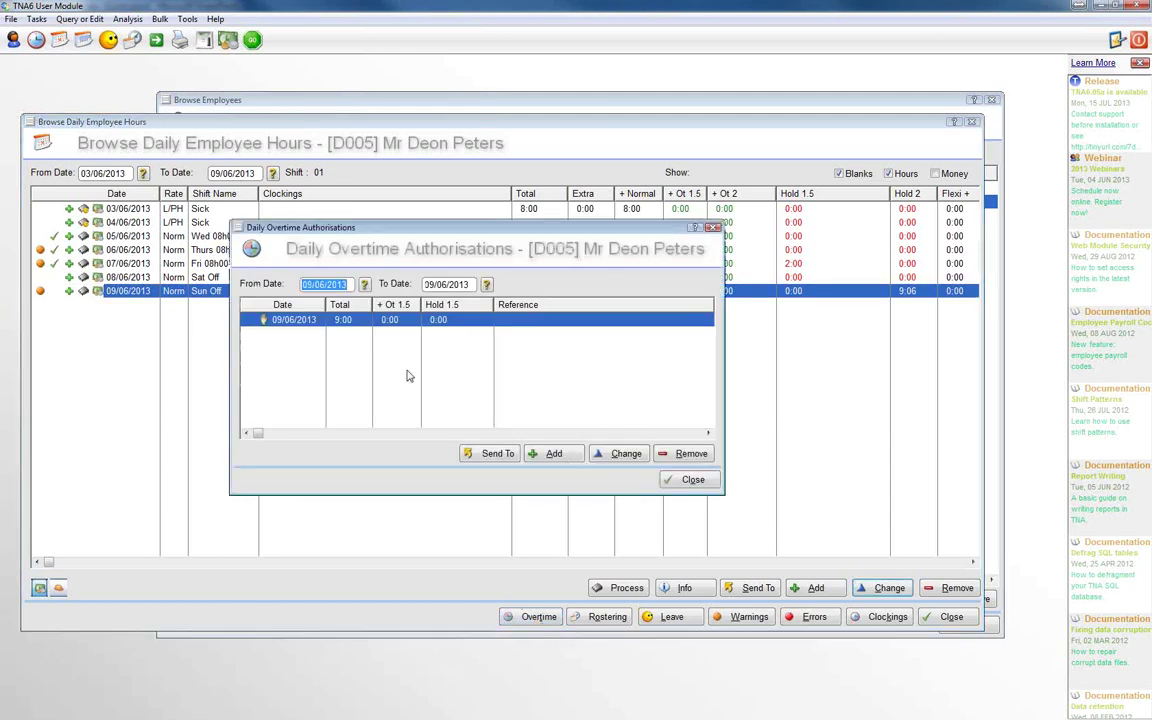
{"action": "left_click", "coordinate": [692, 480]}
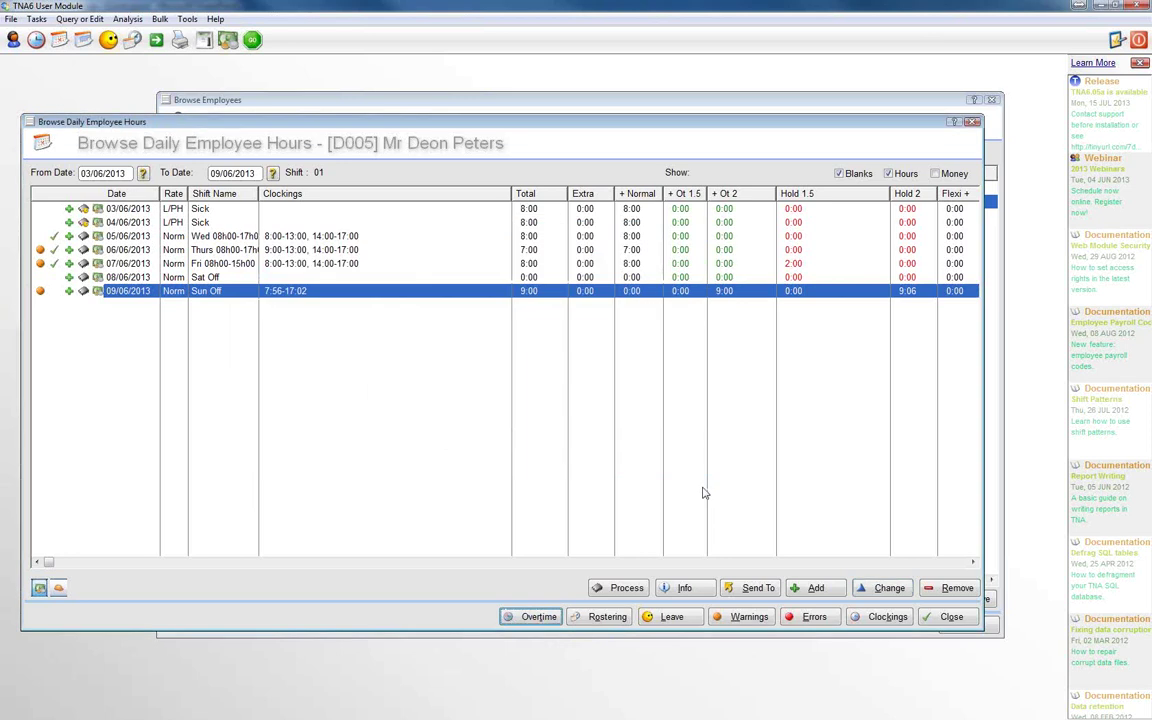
{"action": "left_click", "coordinate": [945, 617]}
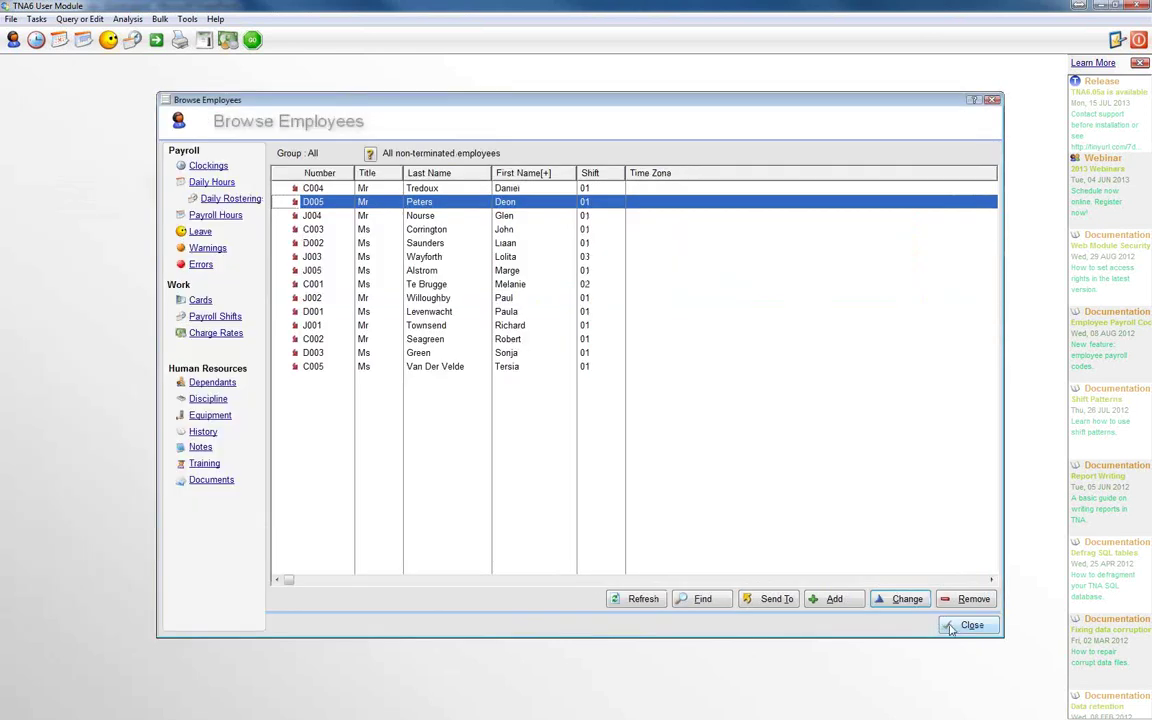
{"action": "left_click", "coordinate": [952, 626]}
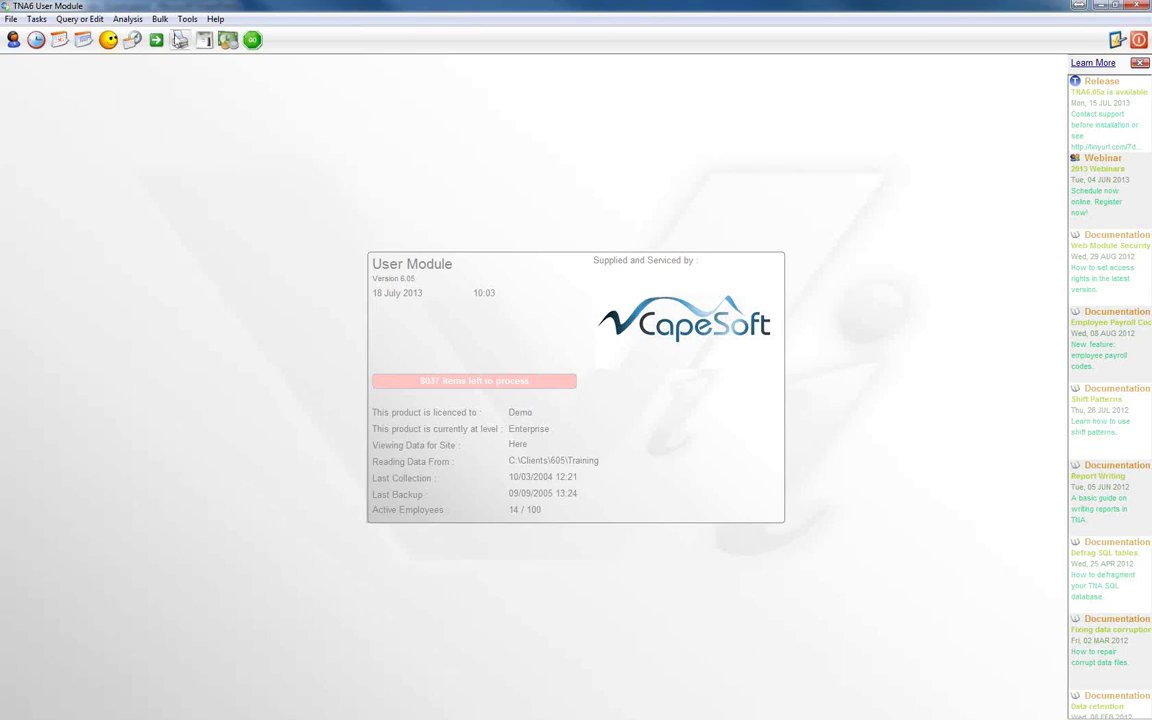
Reopen the daily hours of the second employee in the employee list and show the overtime authorisations from 03/06/2013 to 09/06/2013
{"action": "left_click", "coordinate": [13, 40]}
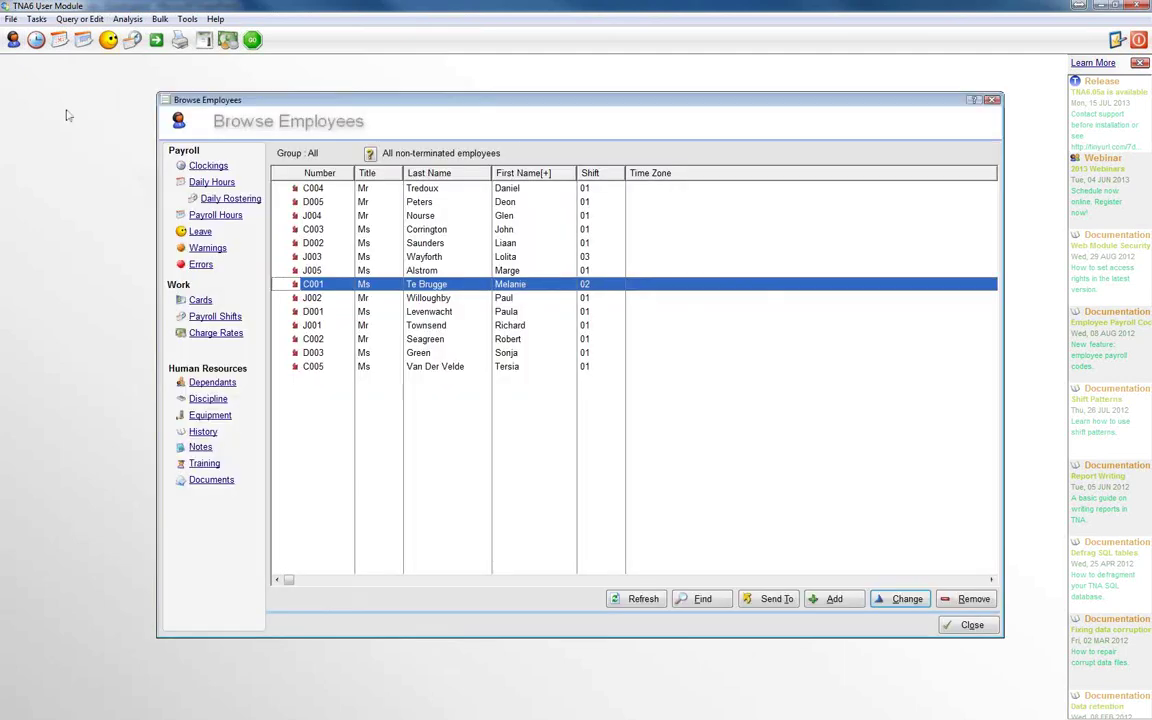
{"action": "left_click", "coordinate": [427, 204]}
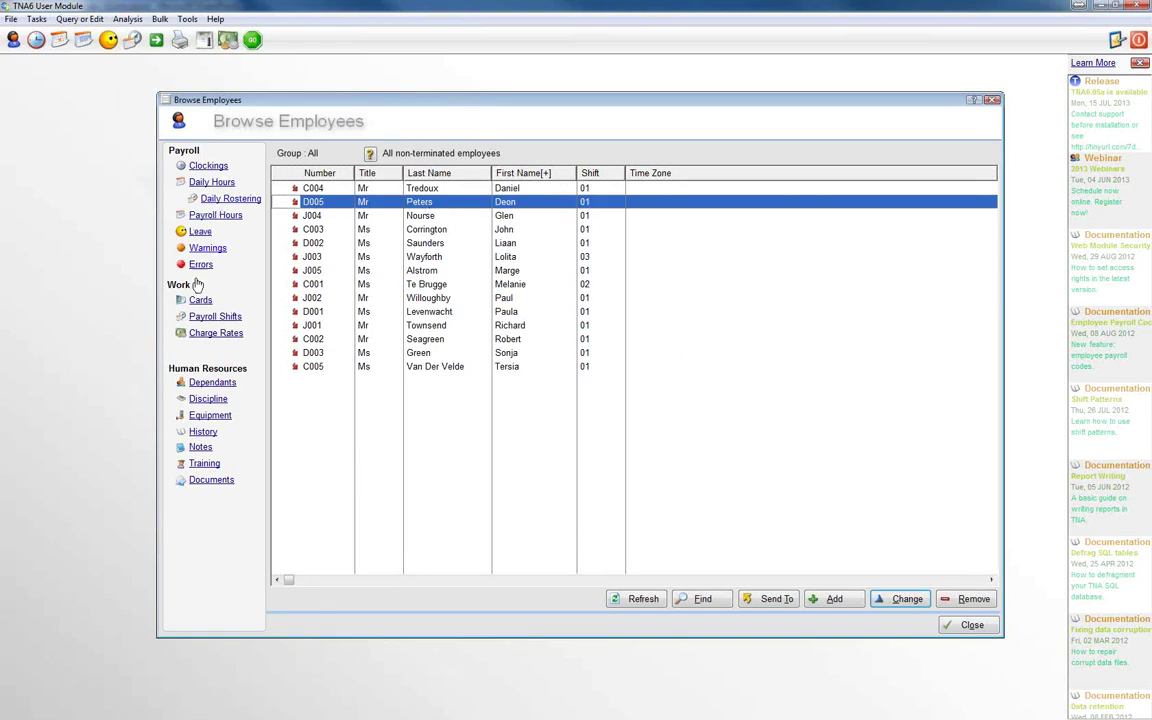
{"action": "left_click", "coordinate": [212, 183]}
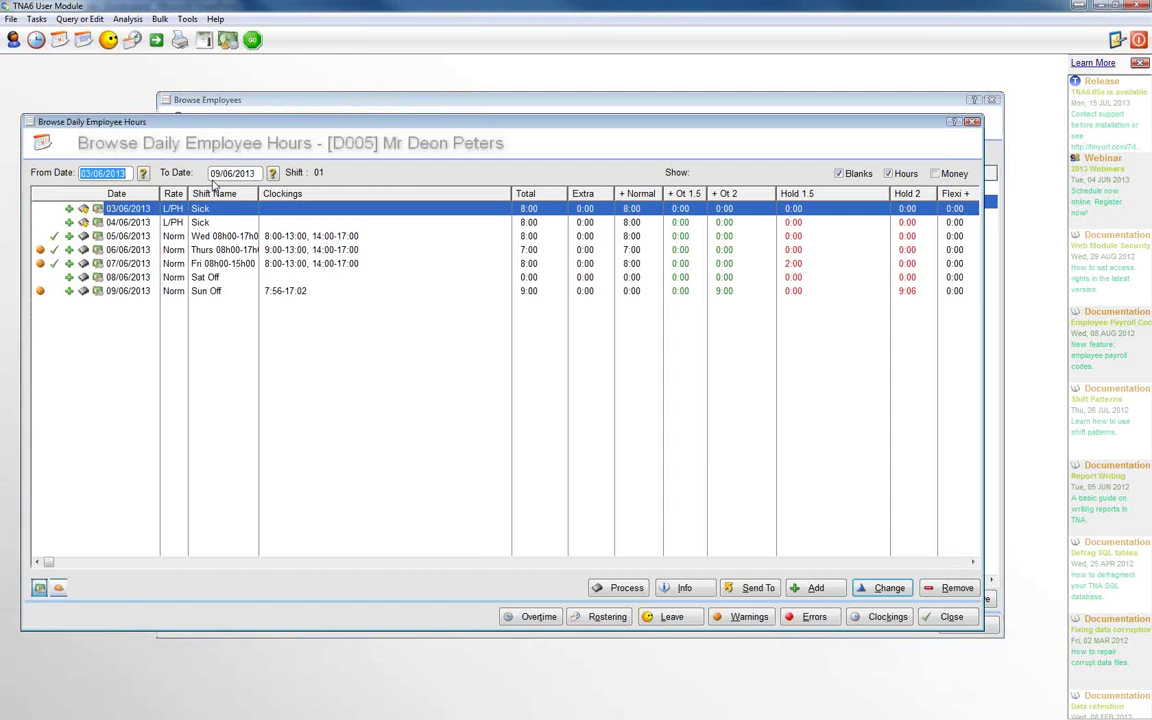
{"action": "left_click", "coordinate": [542, 617]}
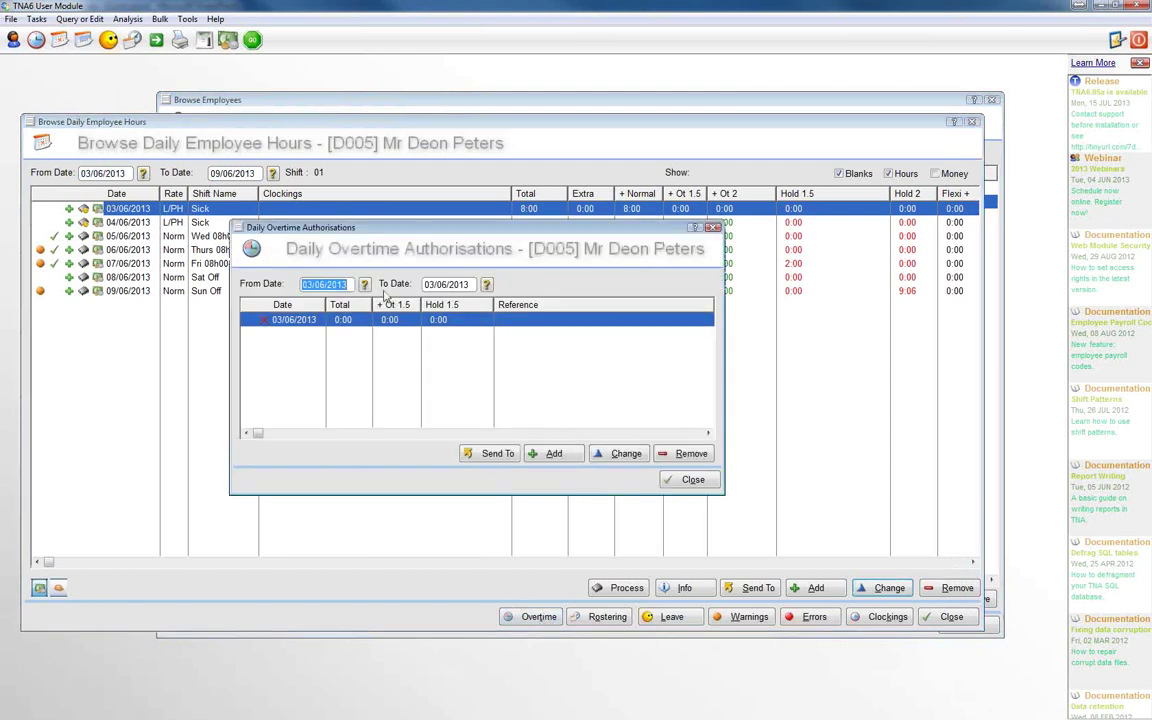
{"action": "left_click", "coordinate": [487, 285]}
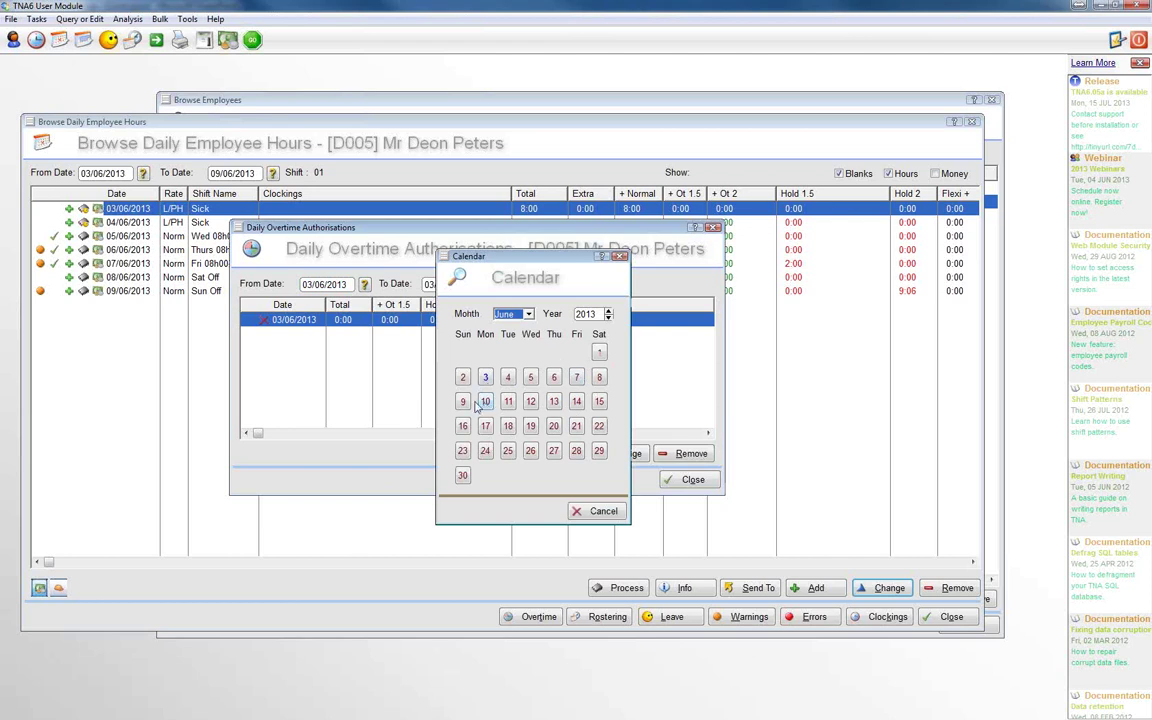
{"action": "left_click", "coordinate": [462, 401]}
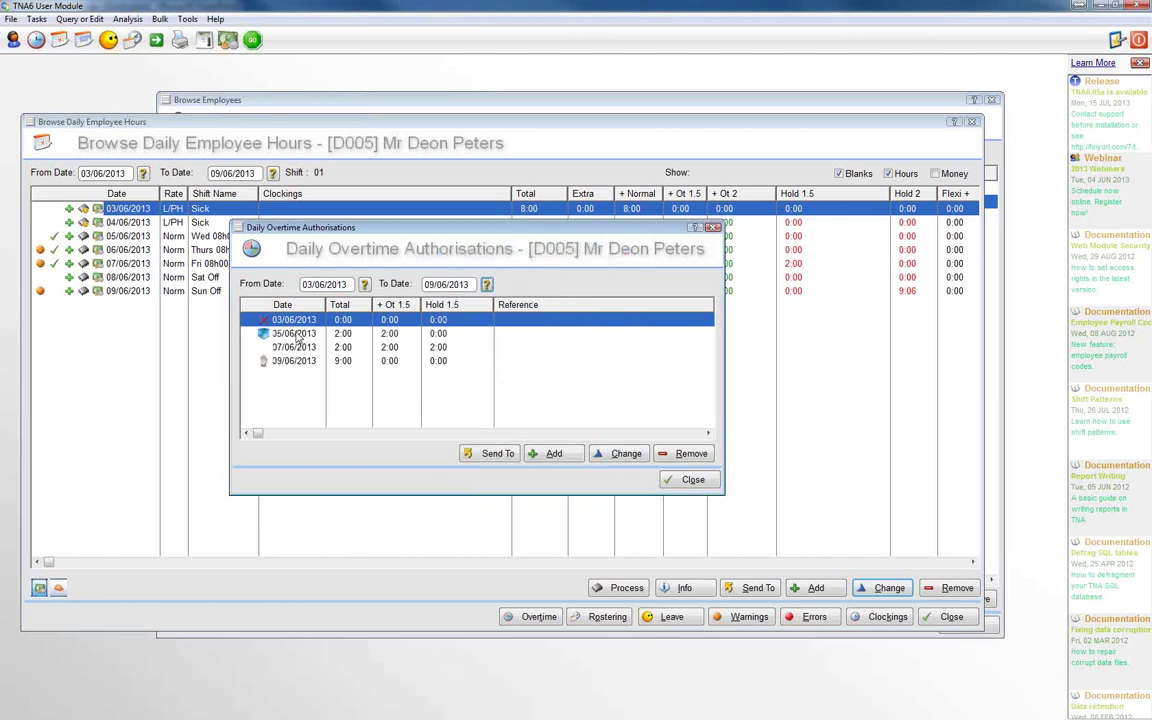
Examine the 5 and 7 June overtime authorisations, and close the authorisations and the daily hours
{"action": "left_click", "coordinate": [296, 335]}
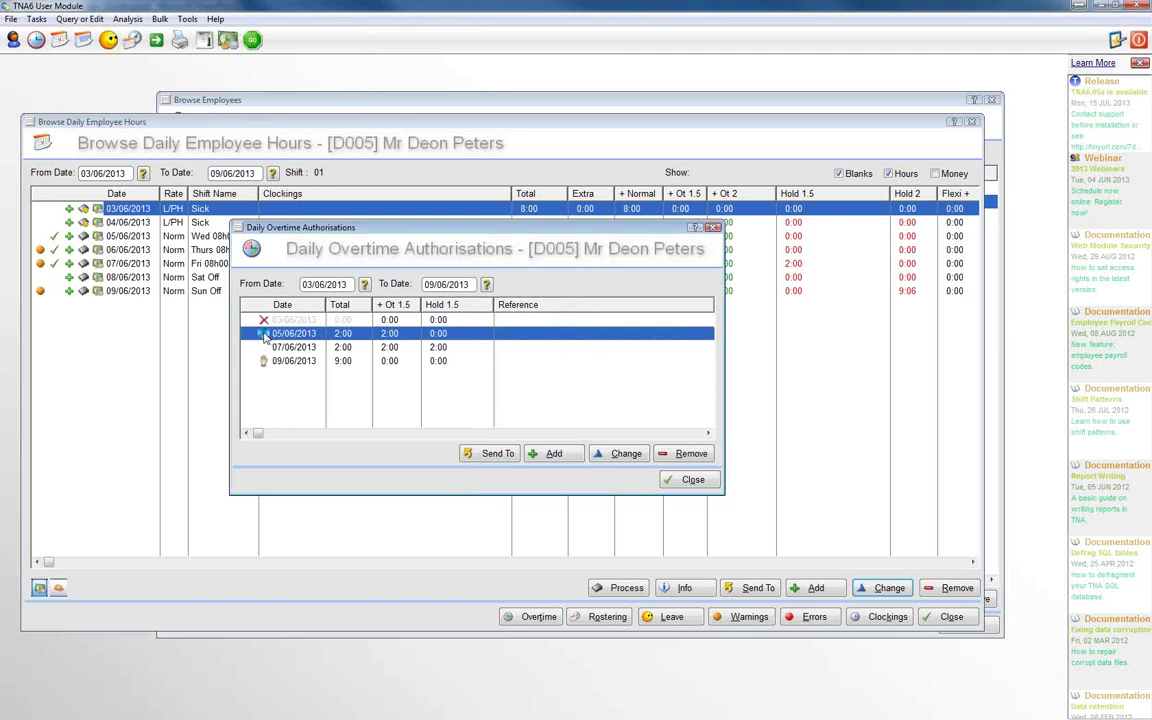
{"action": "key", "text": "Down"}
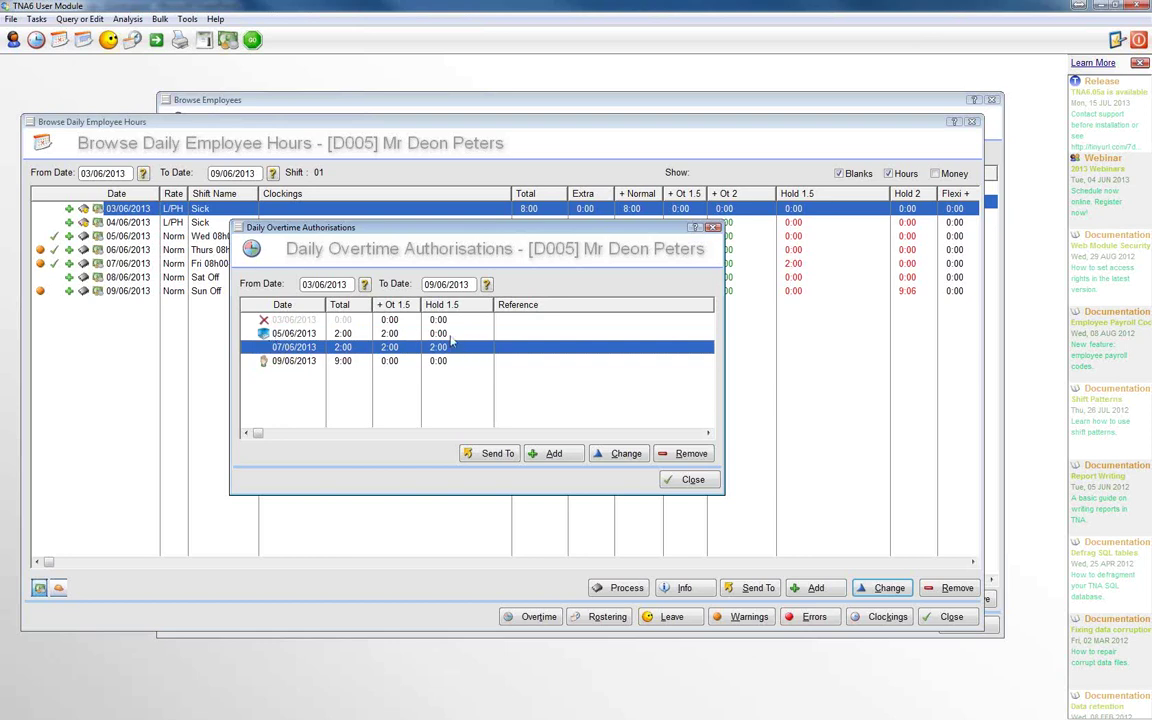
{"action": "key", "text": "Up"}
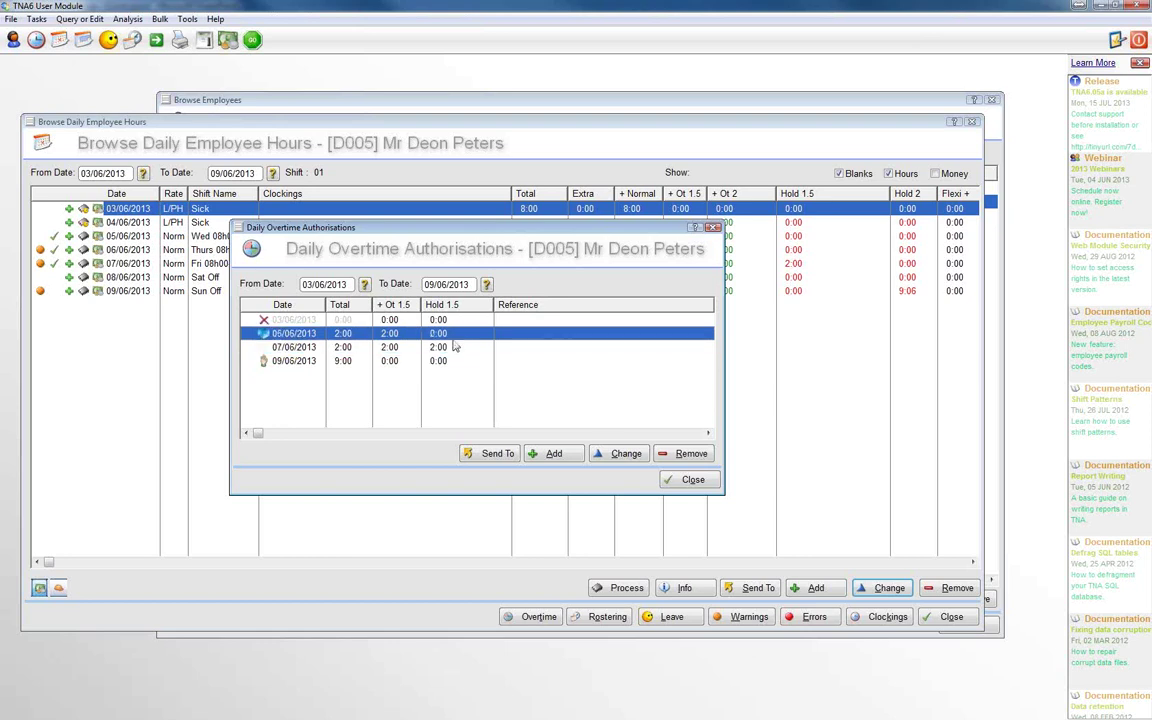
{"action": "left_click", "coordinate": [691, 482]}
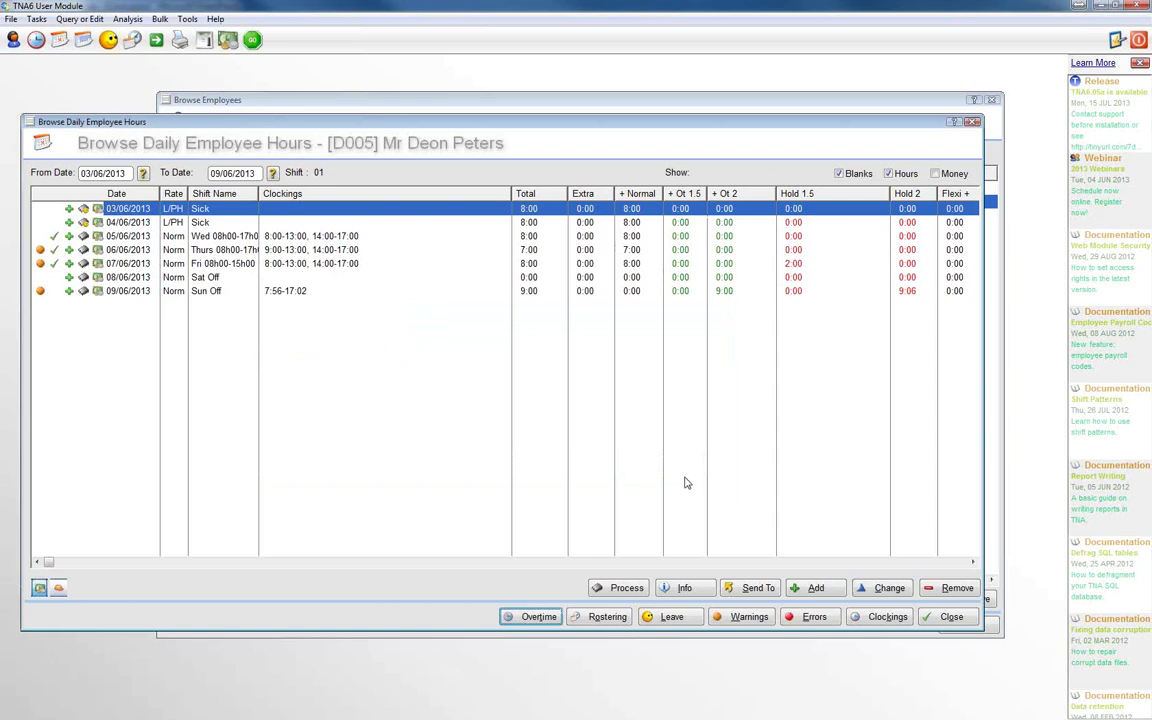
{"action": "left_click", "coordinate": [948, 619]}
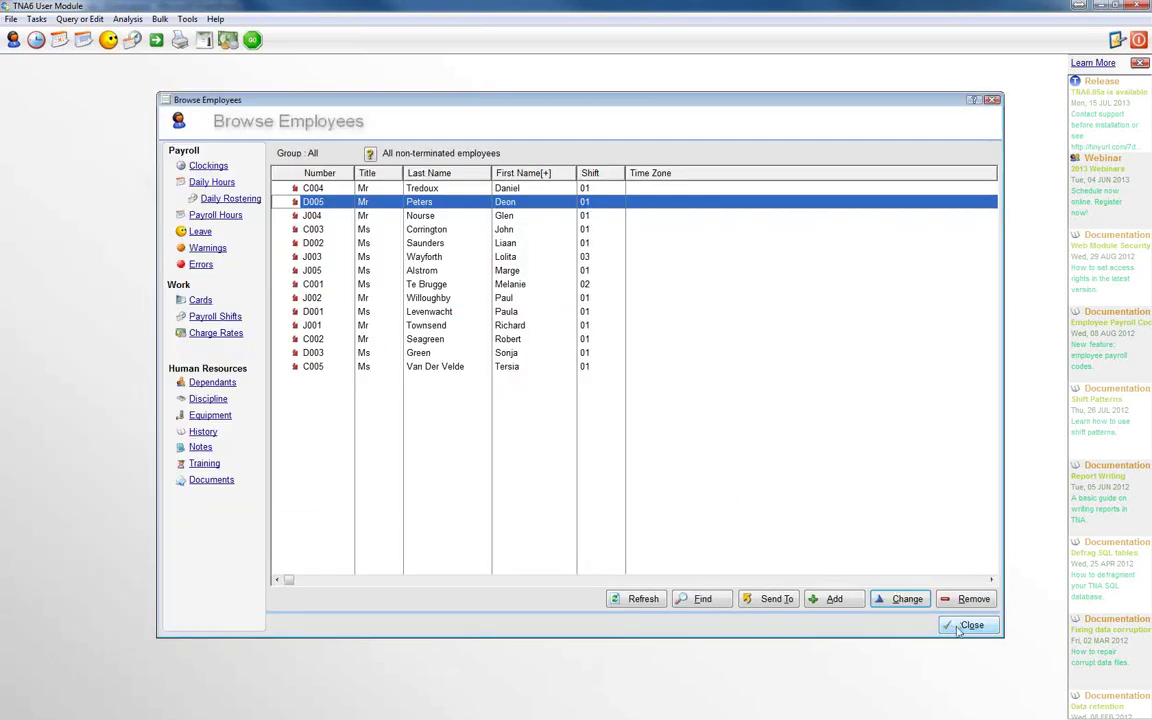
Close the employee list and start a bulk addition of daily overtime authorisations for all non-terminated employees
{"action": "left_click", "coordinate": [958, 626]}
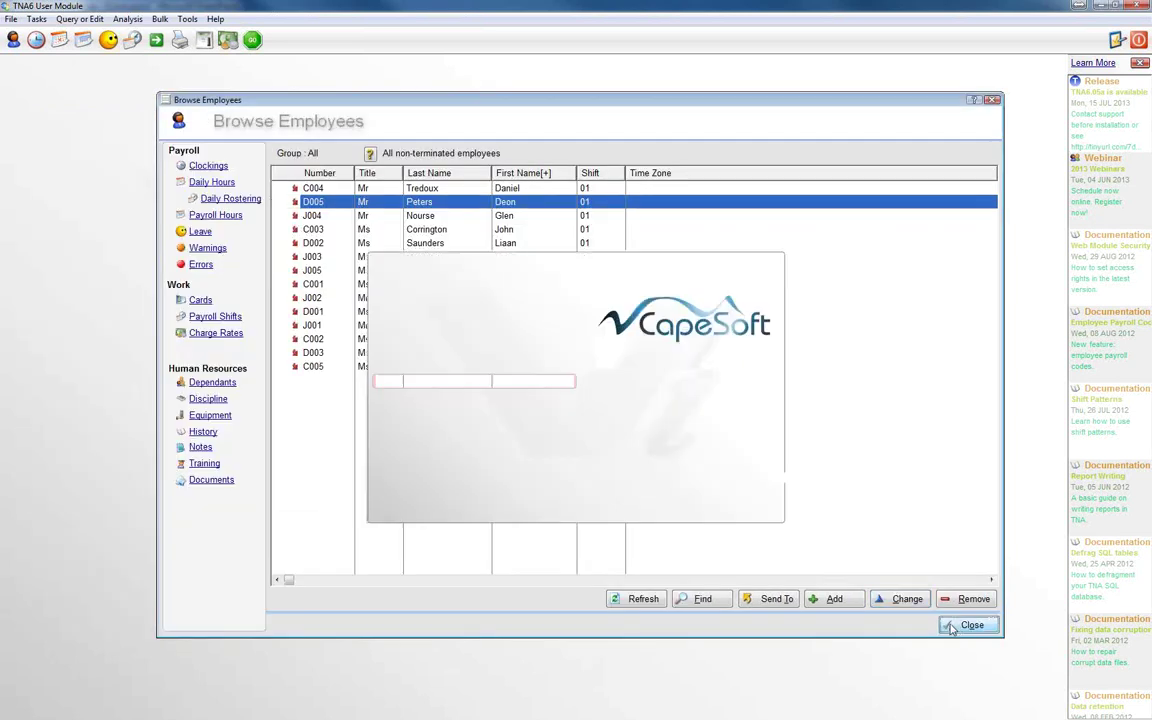
{"action": "left_click", "coordinate": [158, 19]}
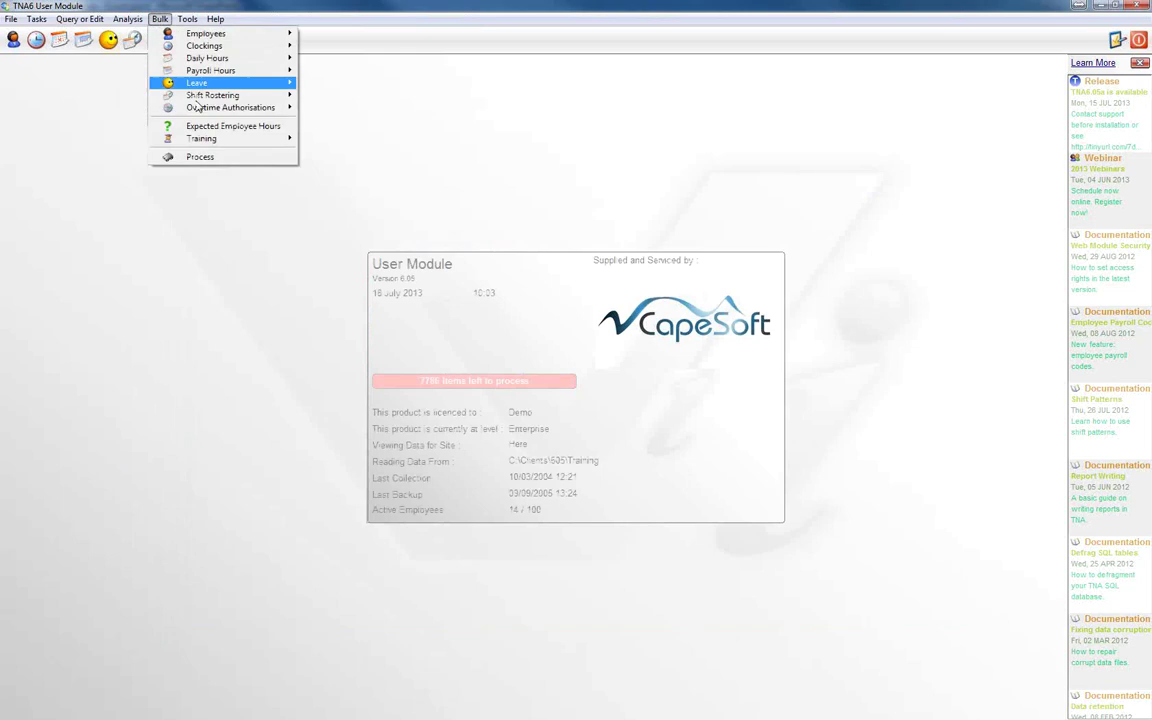
{"action": "mouse_move", "coordinate": [230, 107]}
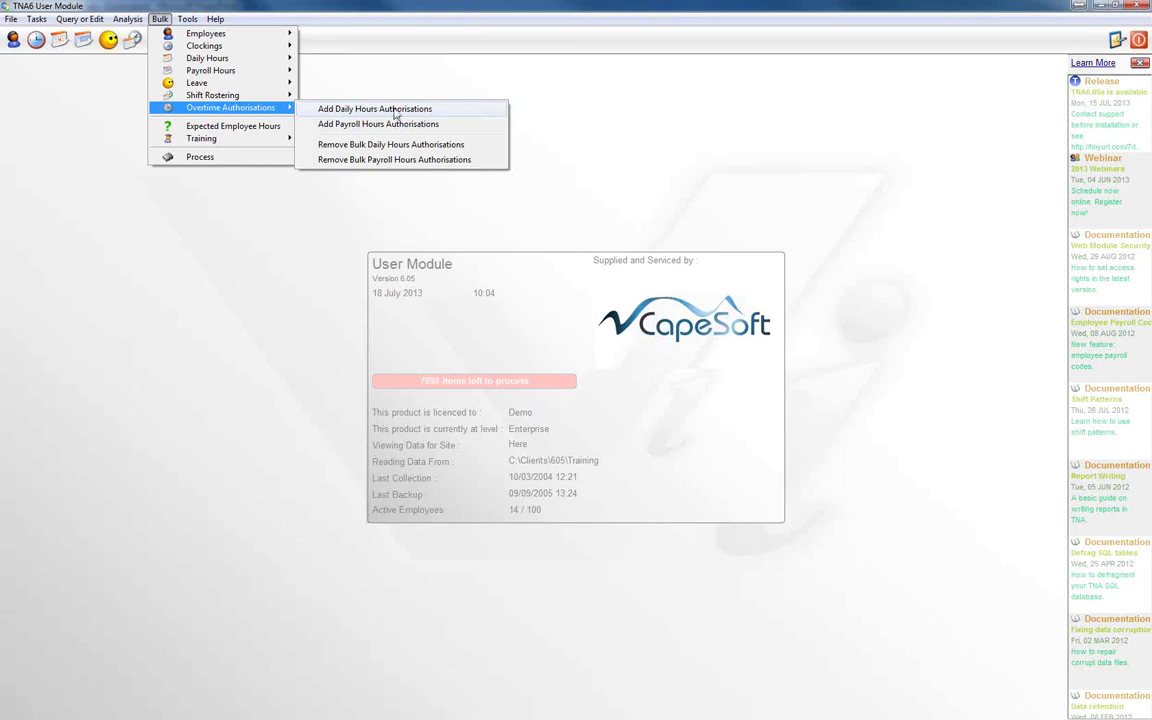
{"action": "left_click", "coordinate": [395, 110]}
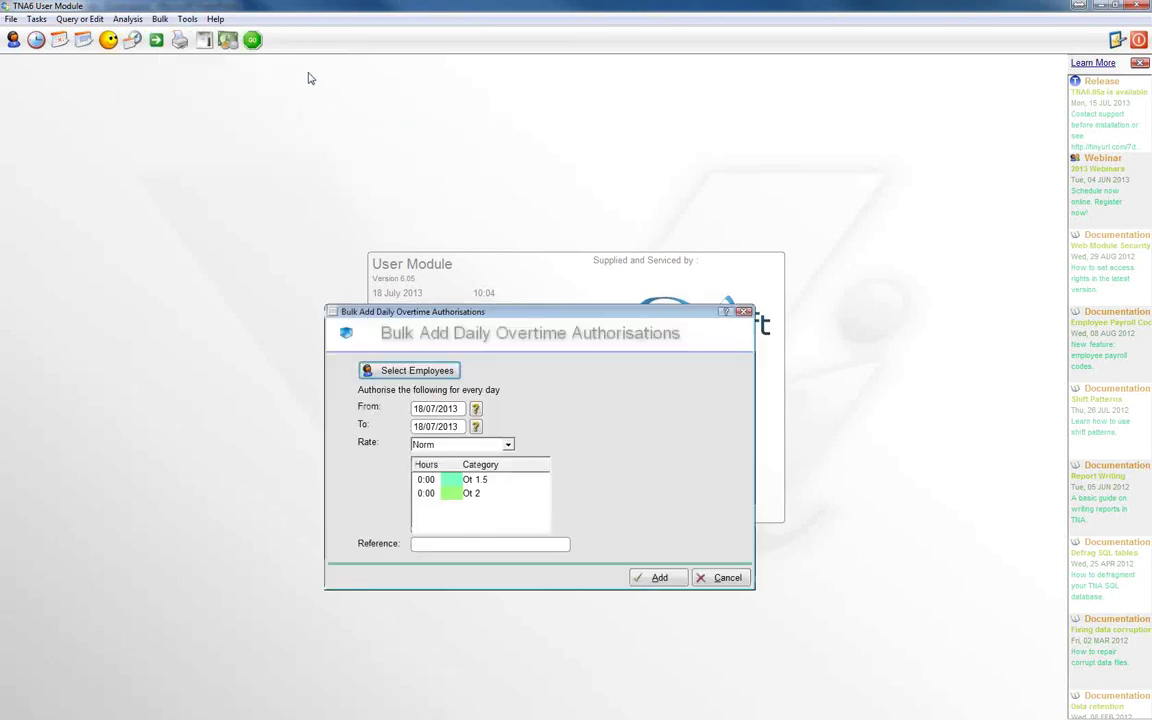
{"action": "left_click", "coordinate": [403, 370]}
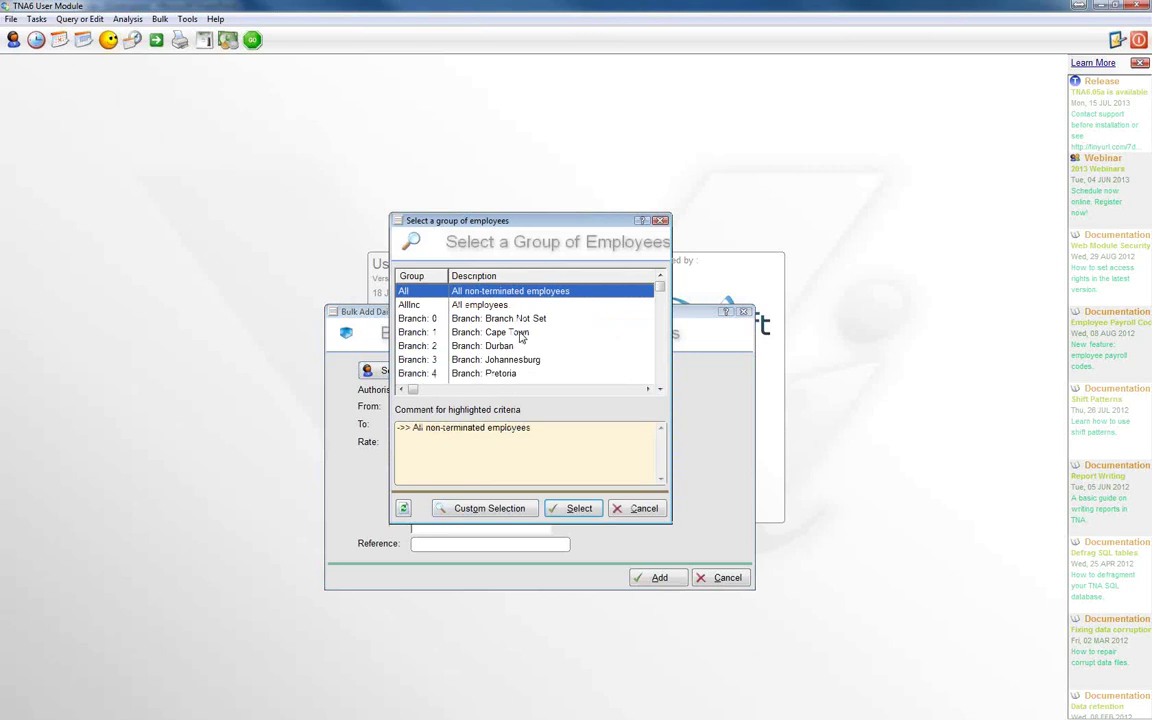
{"action": "left_click", "coordinate": [568, 511]}
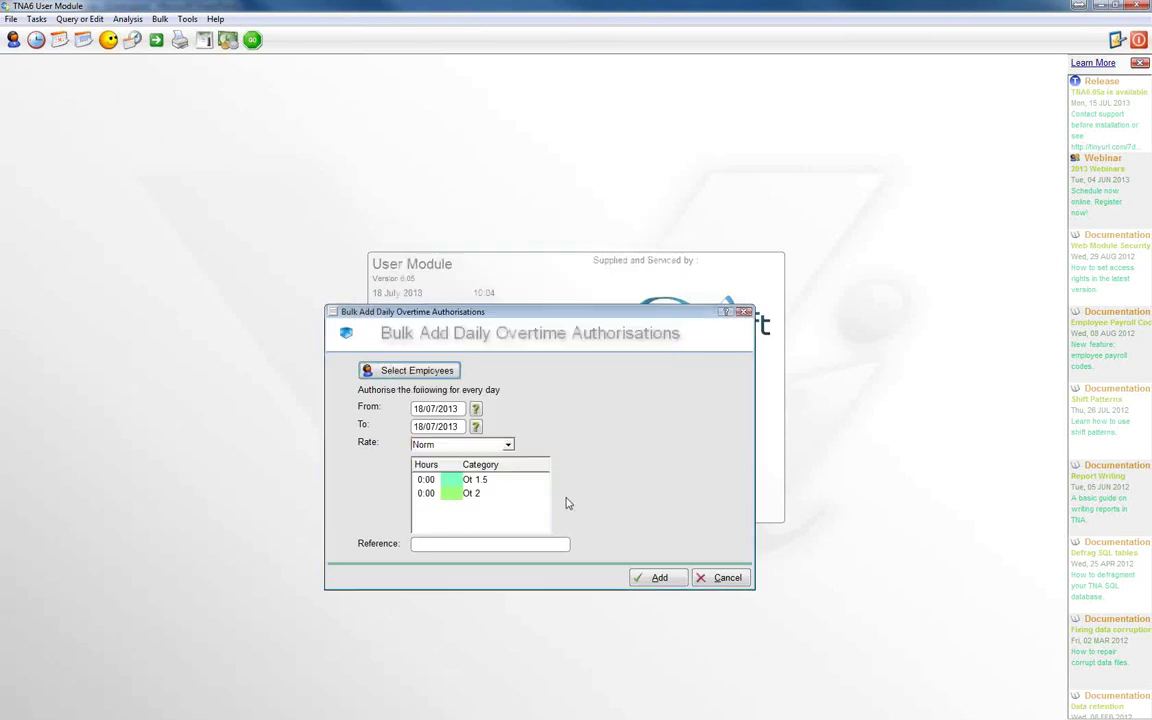
Set both the start and end dates of the bulk authorisation to 07/06/2013
{"action": "left_click", "coordinate": [476, 410]}
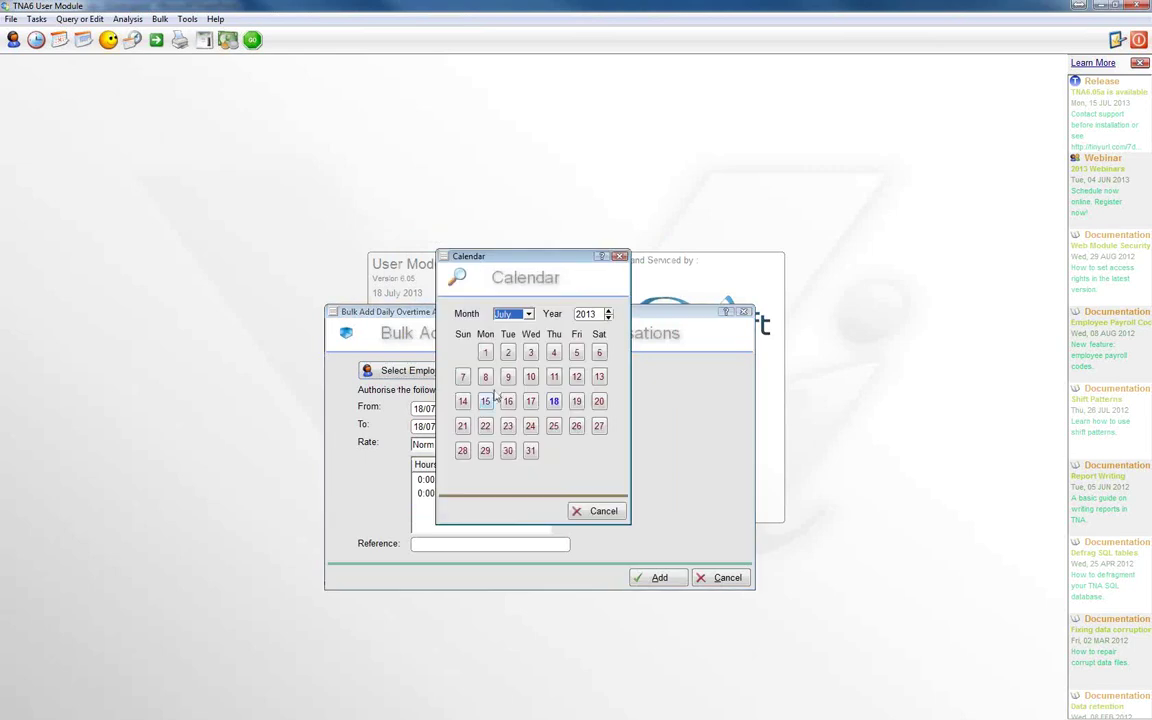
{"action": "left_click", "coordinate": [511, 317]}
{"action": "left_click", "coordinate": [508, 381]}
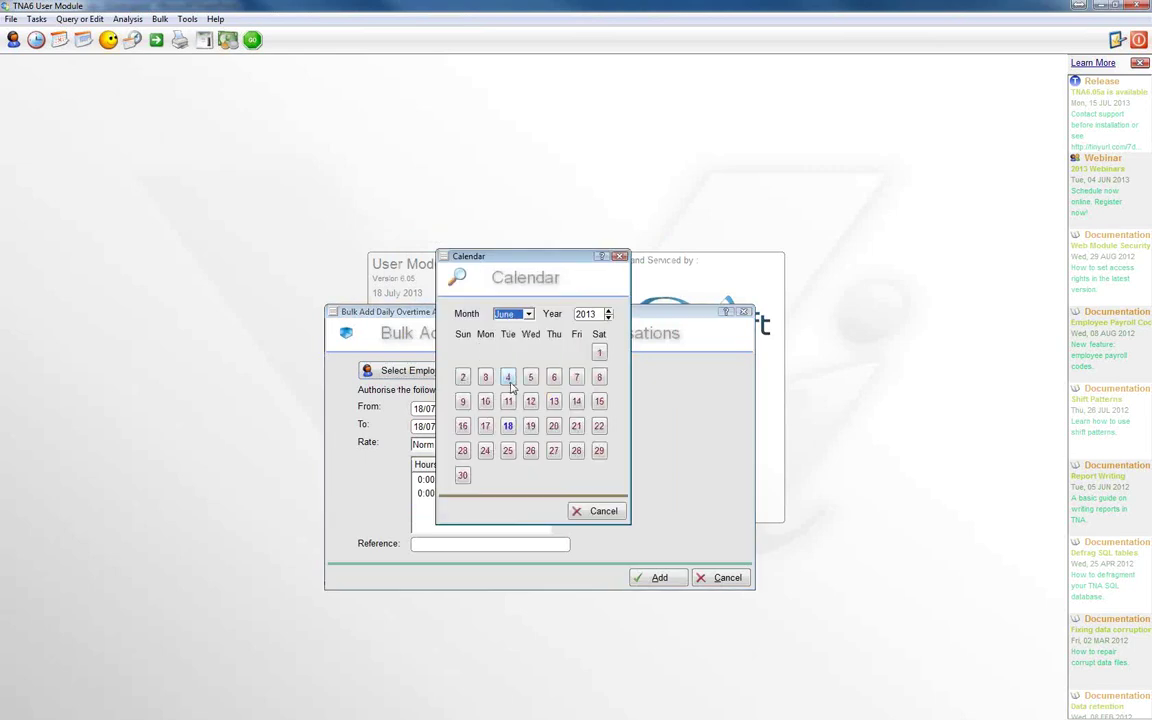
{"action": "left_click", "coordinate": [577, 379]}
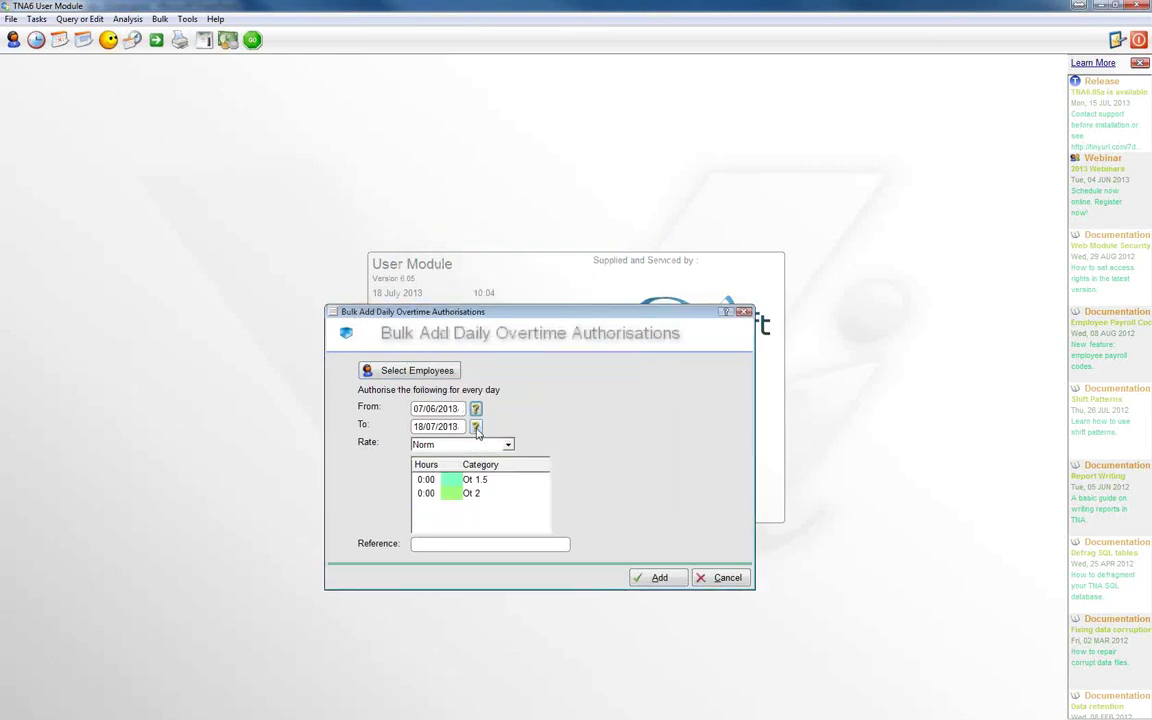
{"action": "left_click", "coordinate": [476, 427]}
{"action": "left_click", "coordinate": [510, 315]}
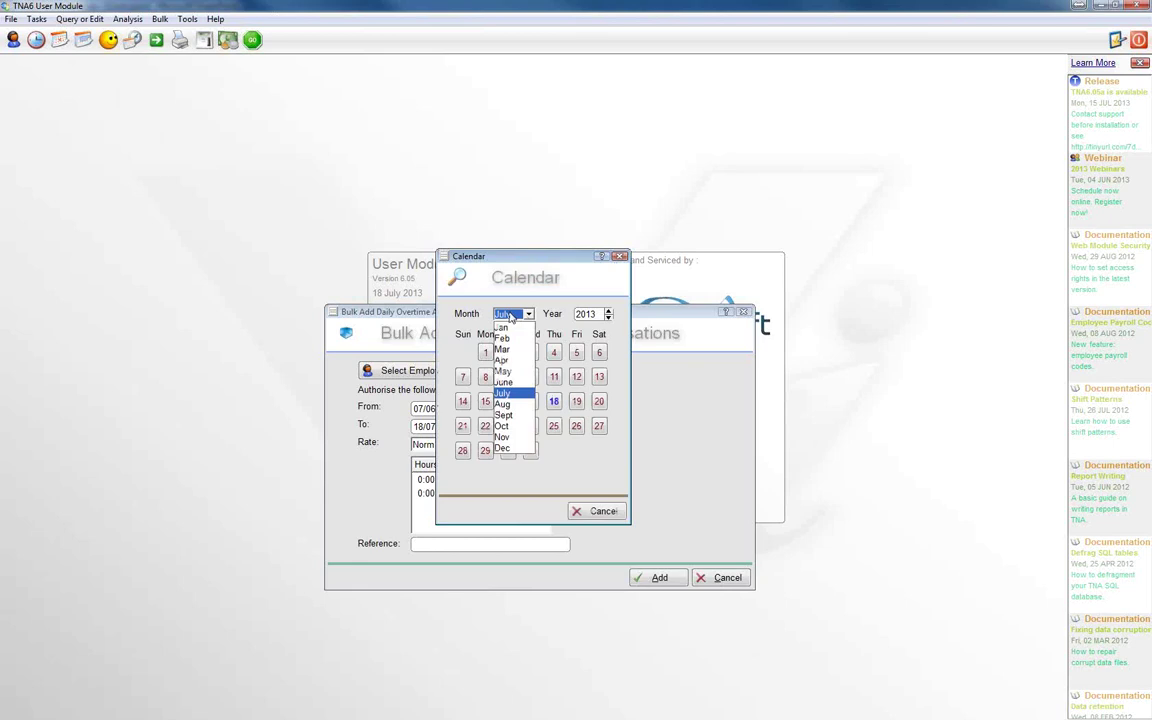
{"action": "left_click", "coordinate": [504, 382]}
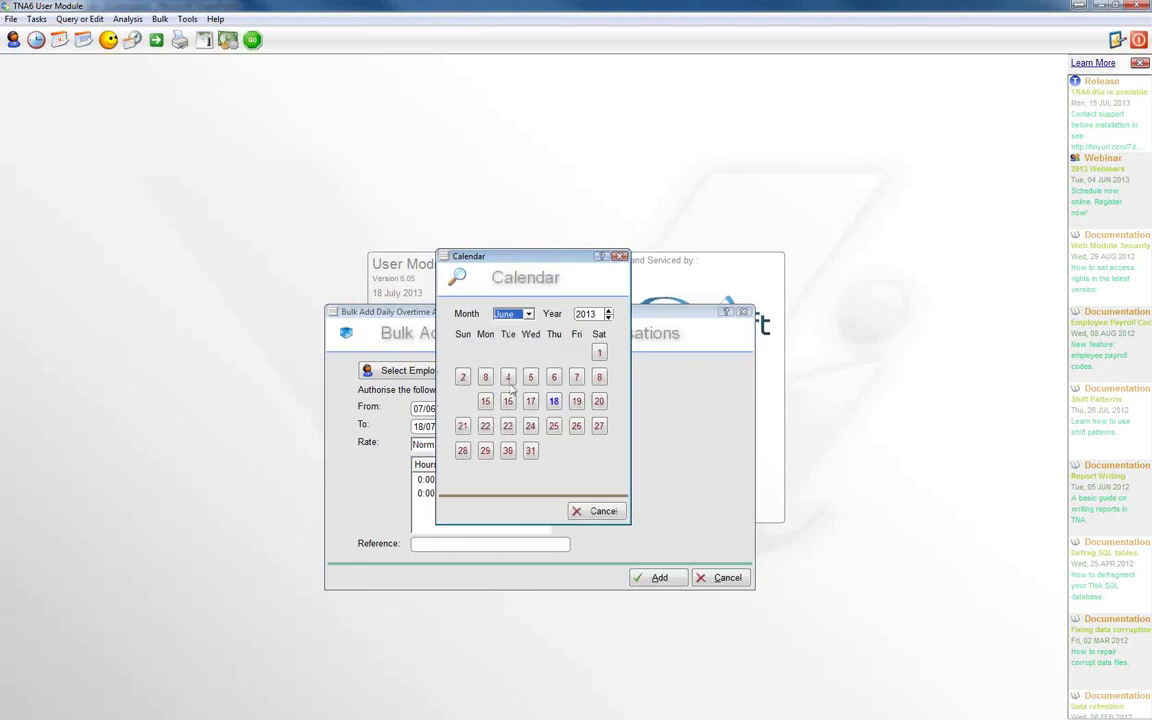
{"action": "left_click", "coordinate": [577, 379]}
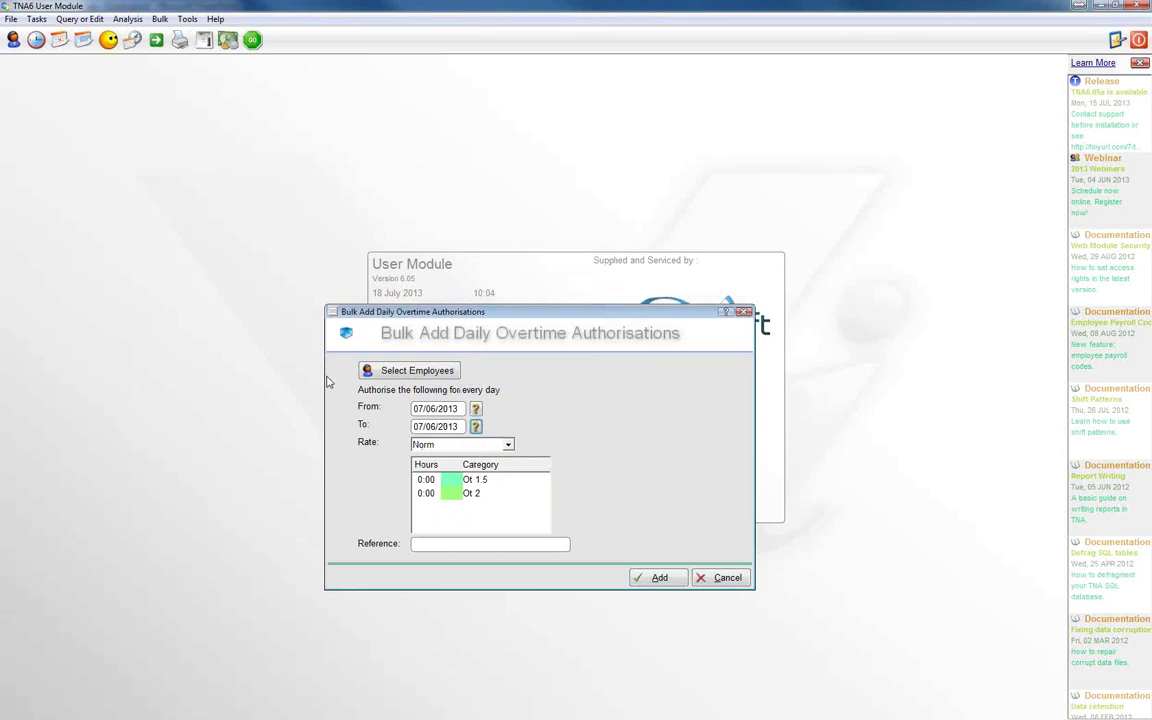
Authorise 2:00 hours of Ot 1.5 and add the bulk authorisation
{"action": "left_click", "coordinate": [427, 482]}
{"action": "type", "text": "2"}
{"action": "key", "text": "Return"}
{"action": "type", "text": "2"}
{"action": "left_click", "coordinate": [655, 579]}
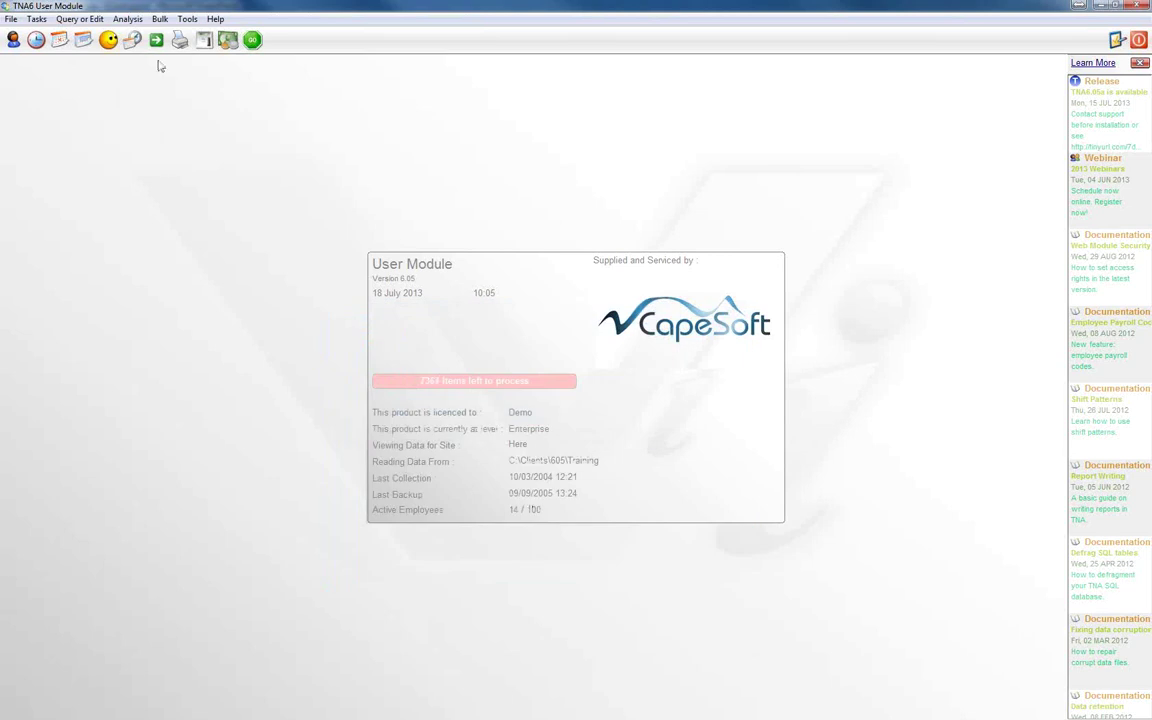
Open the last employee's daily hours from the employee list, examine the 07/06/2013 entries, and close the daily hours
{"action": "left_click", "coordinate": [11, 41]}
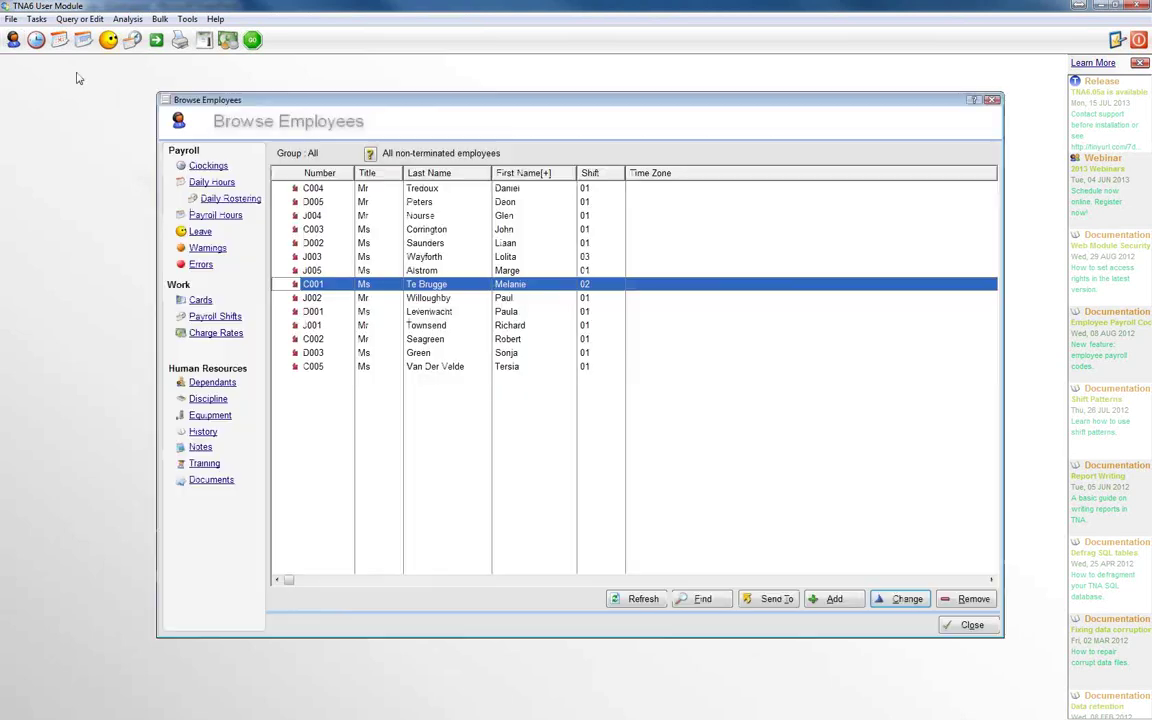
{"action": "left_click", "coordinate": [330, 369]}
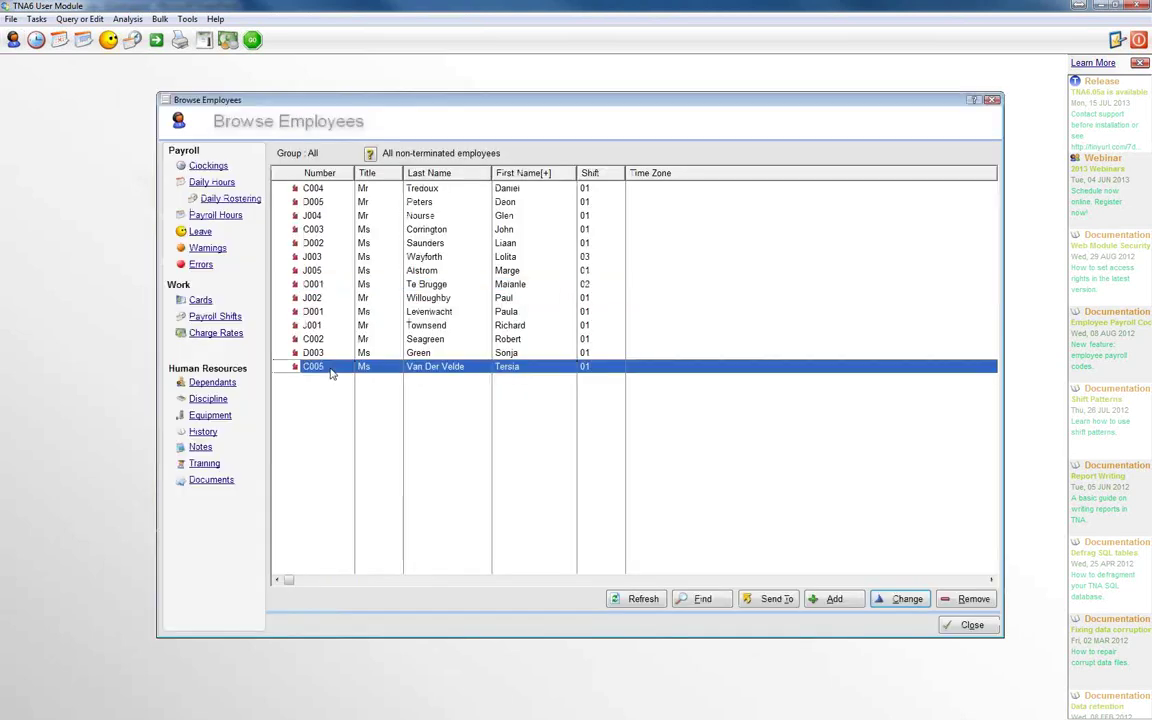
{"action": "left_click", "coordinate": [208, 184]}
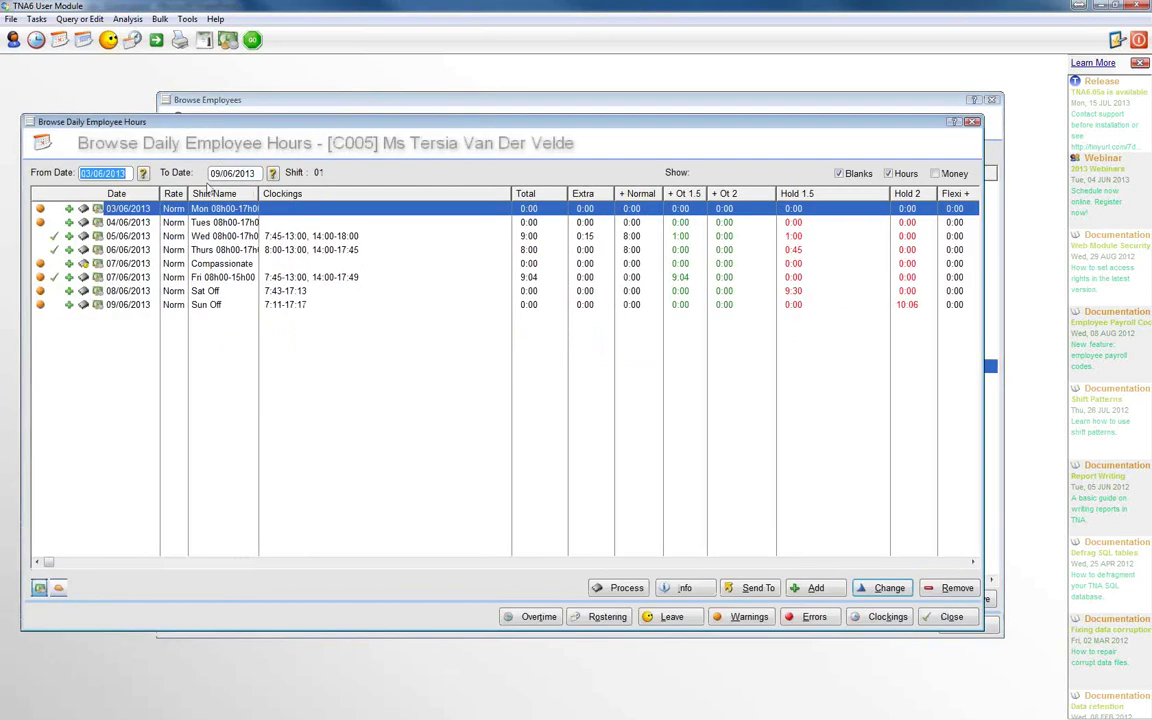
{"action": "left_click", "coordinate": [212, 278]}
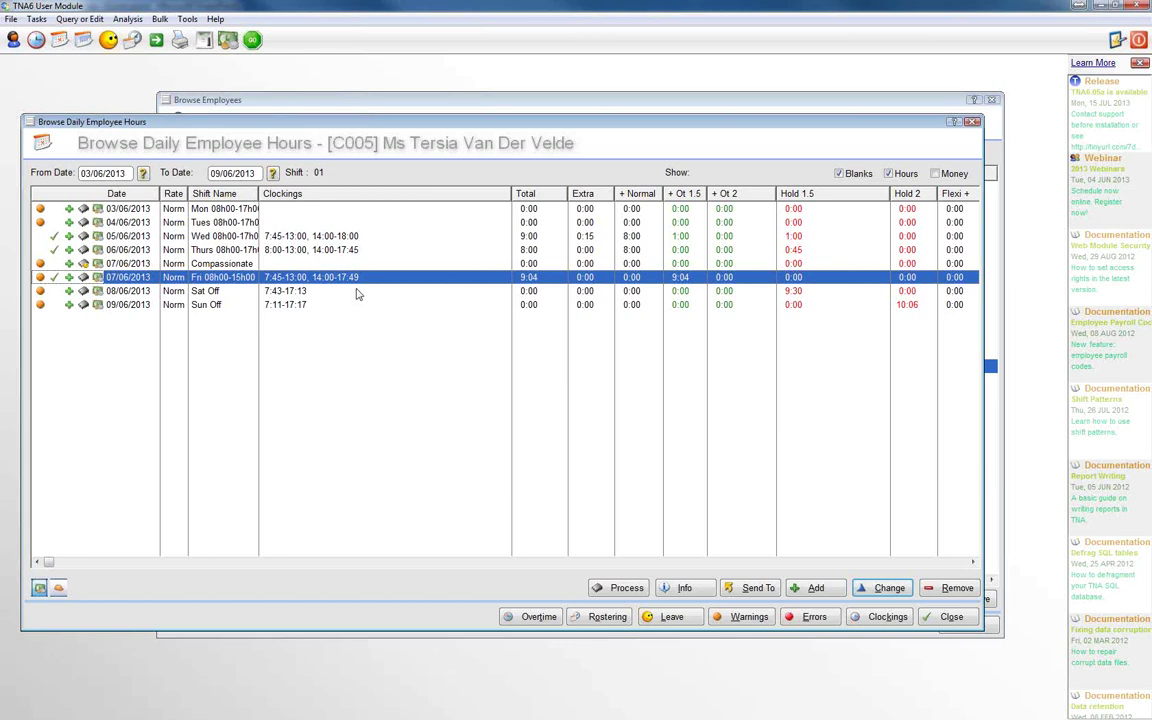
{"action": "left_click", "coordinate": [940, 620]}
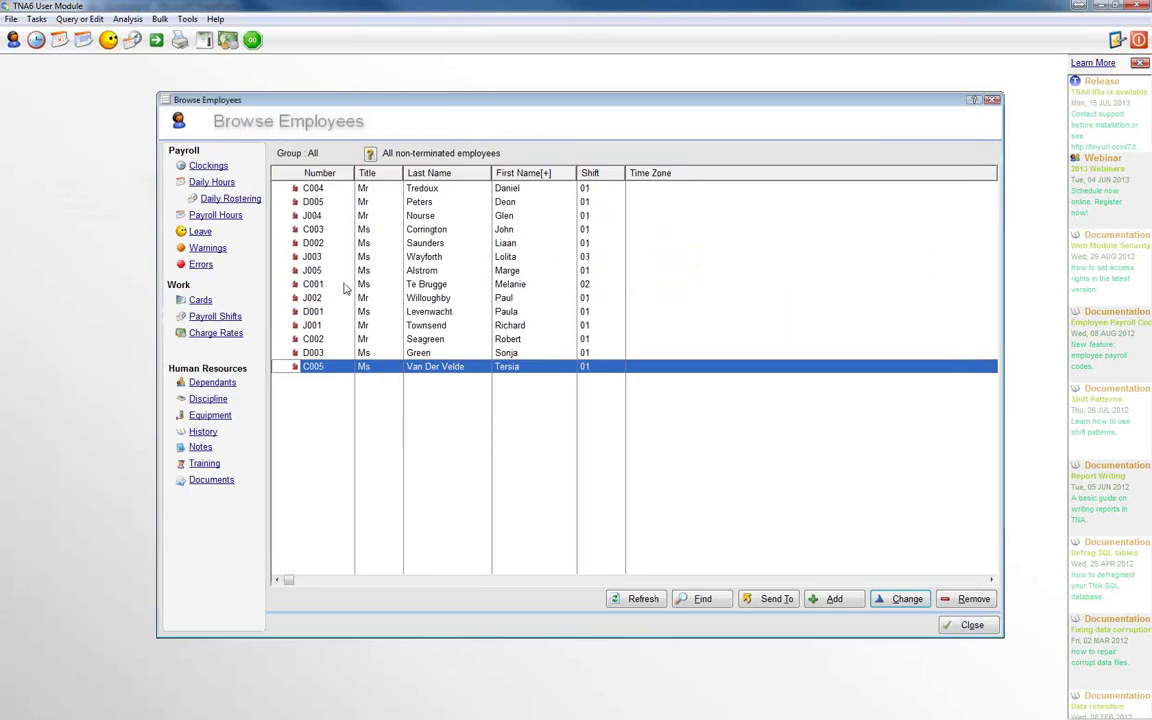
Open the daily hours of the second-to-last employee in the list, process the 07/06/2013 entry, and close the daily hours
{"action": "left_click", "coordinate": [428, 356]}
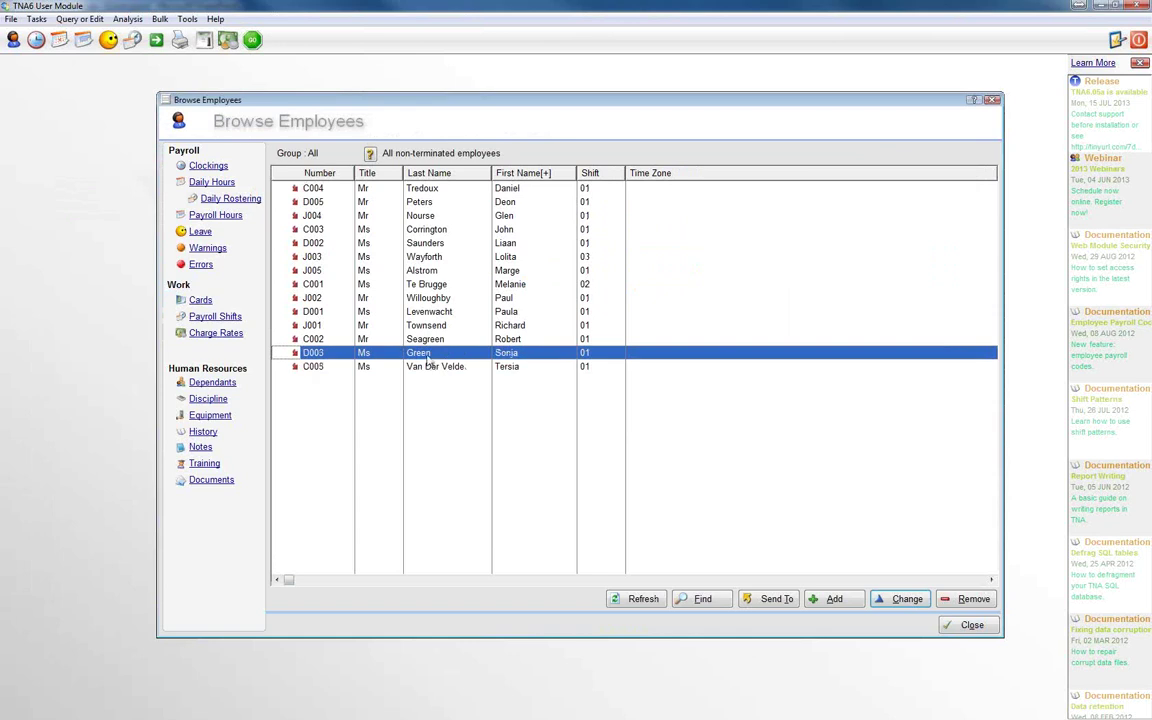
{"action": "left_click", "coordinate": [208, 184]}
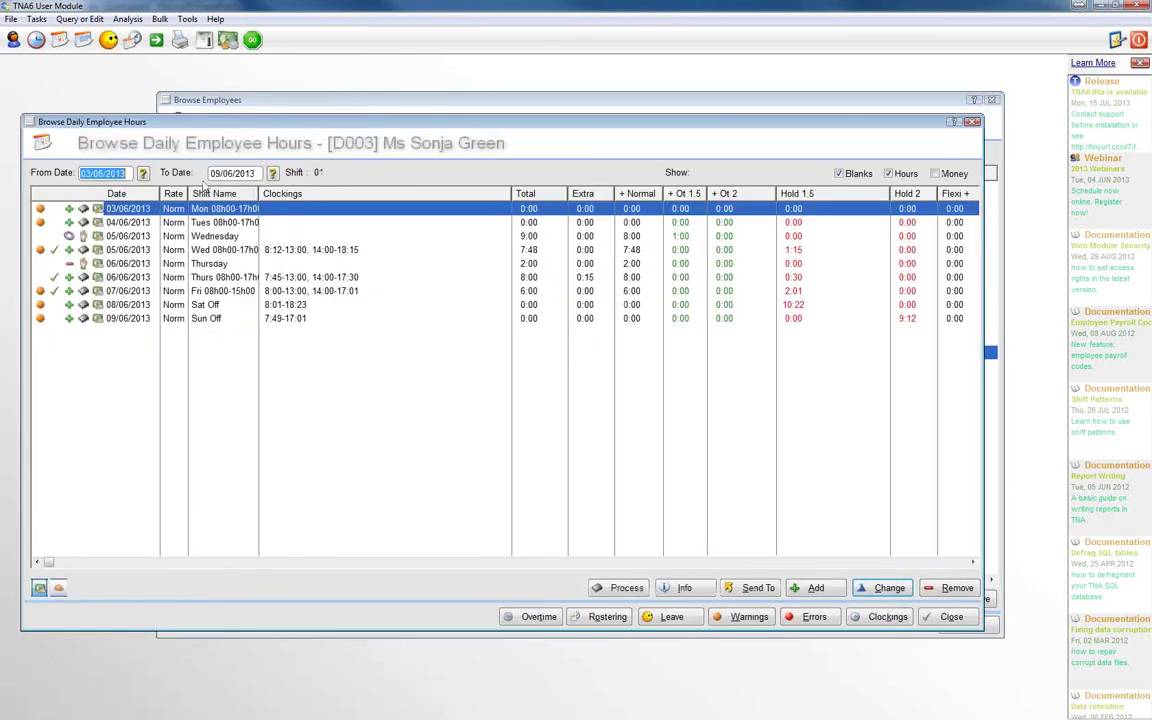
{"action": "left_click", "coordinate": [187, 290]}
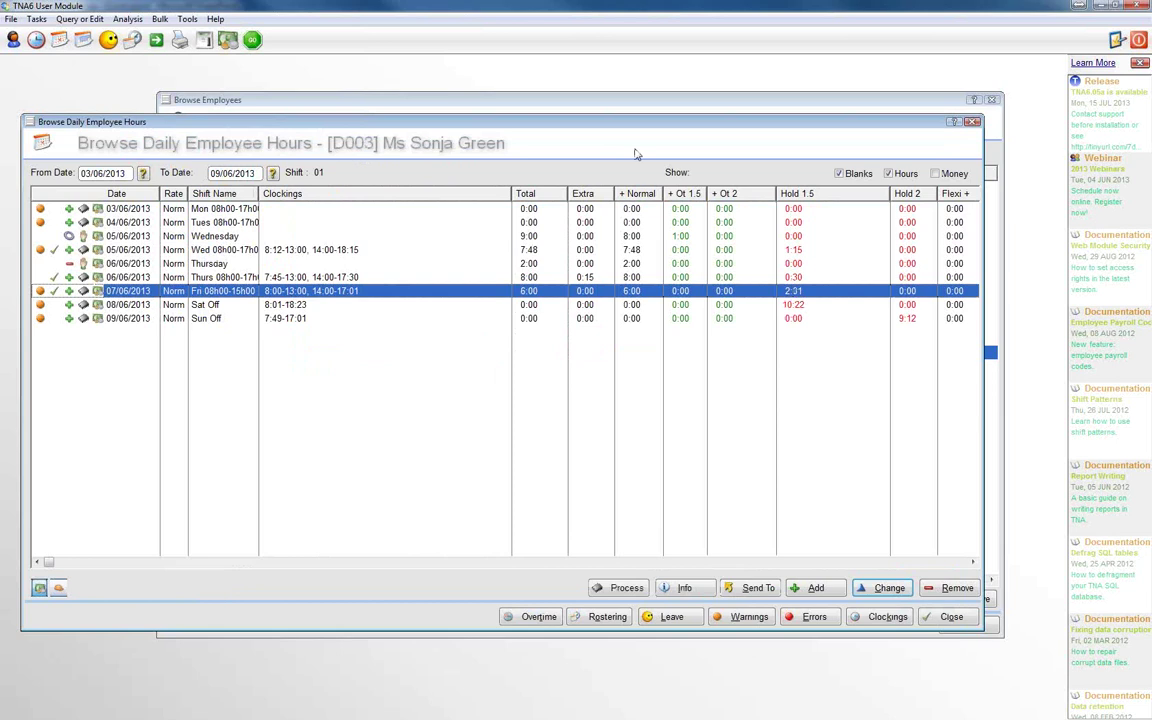
{"action": "left_click", "coordinate": [162, 19]}
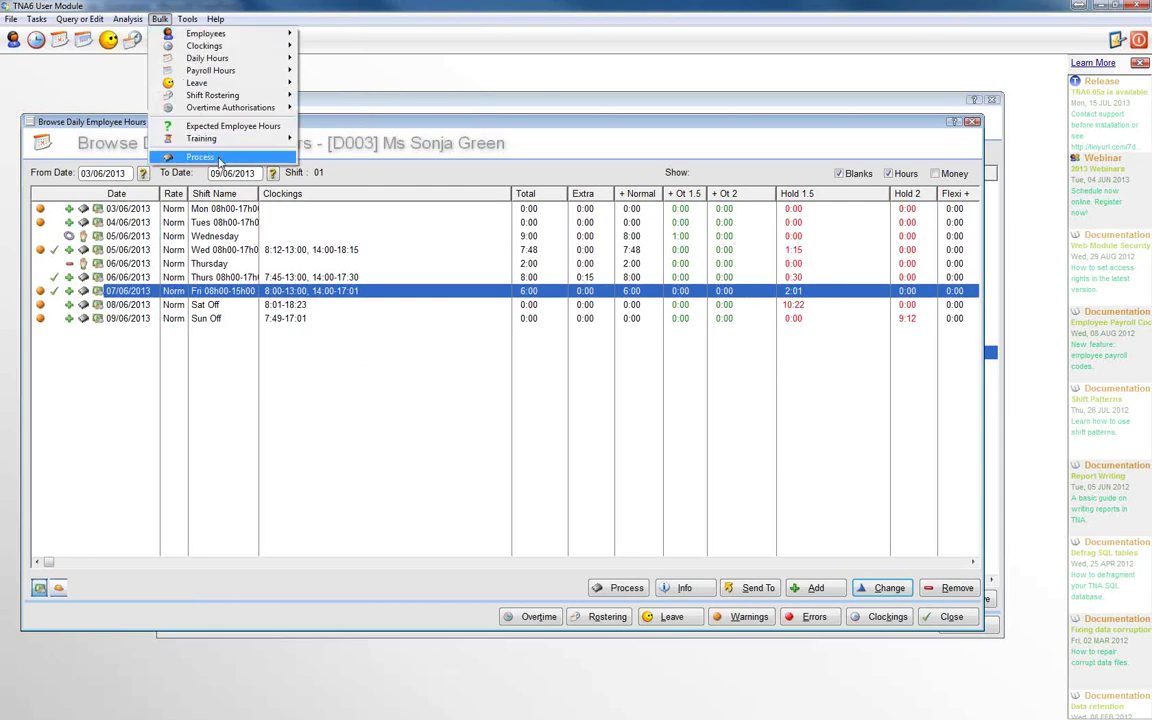
{"action": "left_click", "coordinate": [755, 297]}
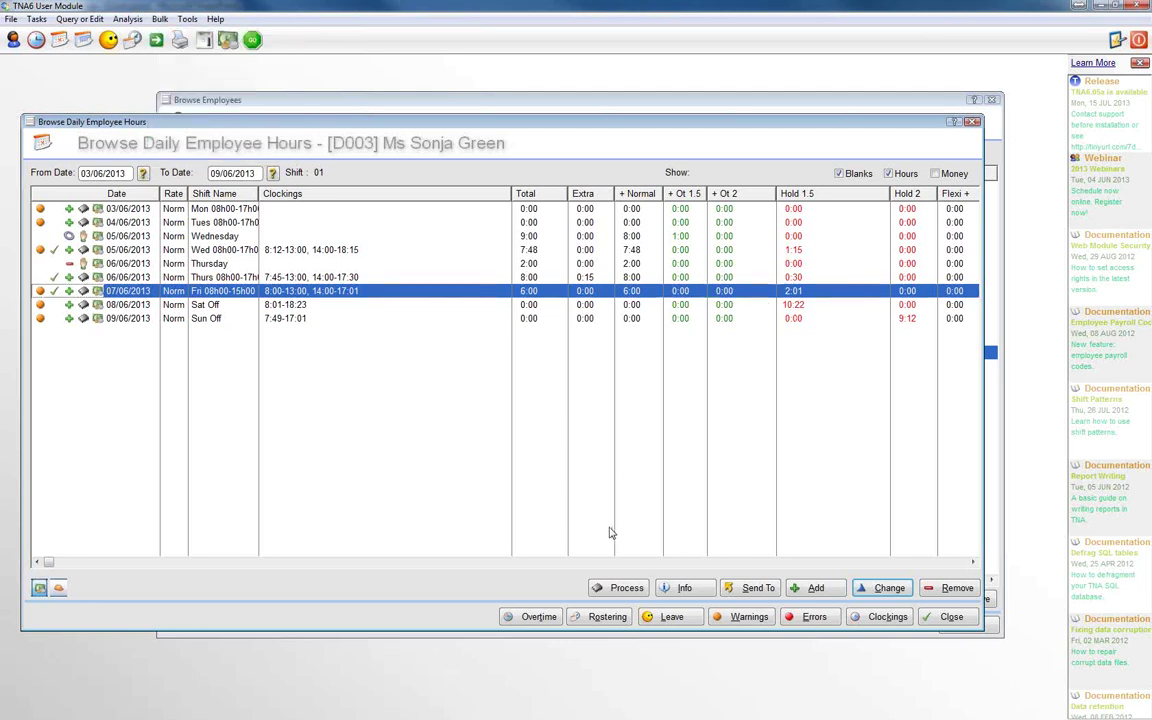
{"action": "right_click", "coordinate": [615, 588]}
{"action": "left_click", "coordinate": [607, 588]}
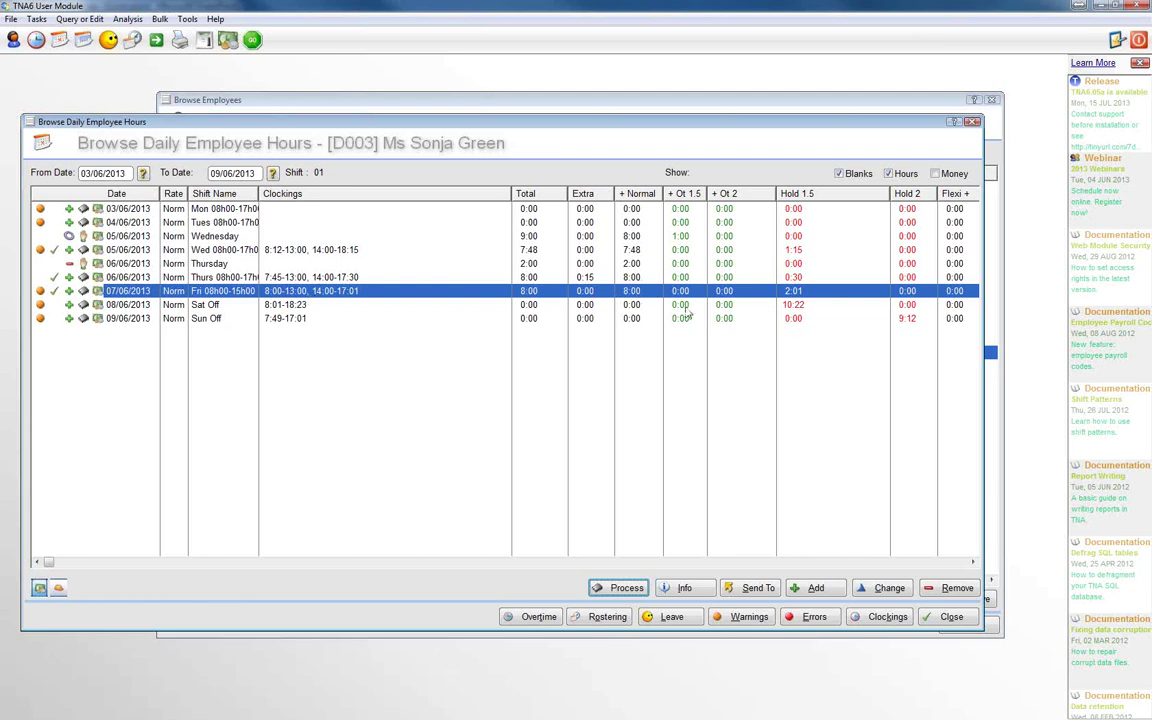
{"action": "left_click", "coordinate": [951, 617]}
Delete the last employee's compassionate leave record for 07/06/2013 and close the leave list
{"action": "left_click", "coordinate": [505, 366]}
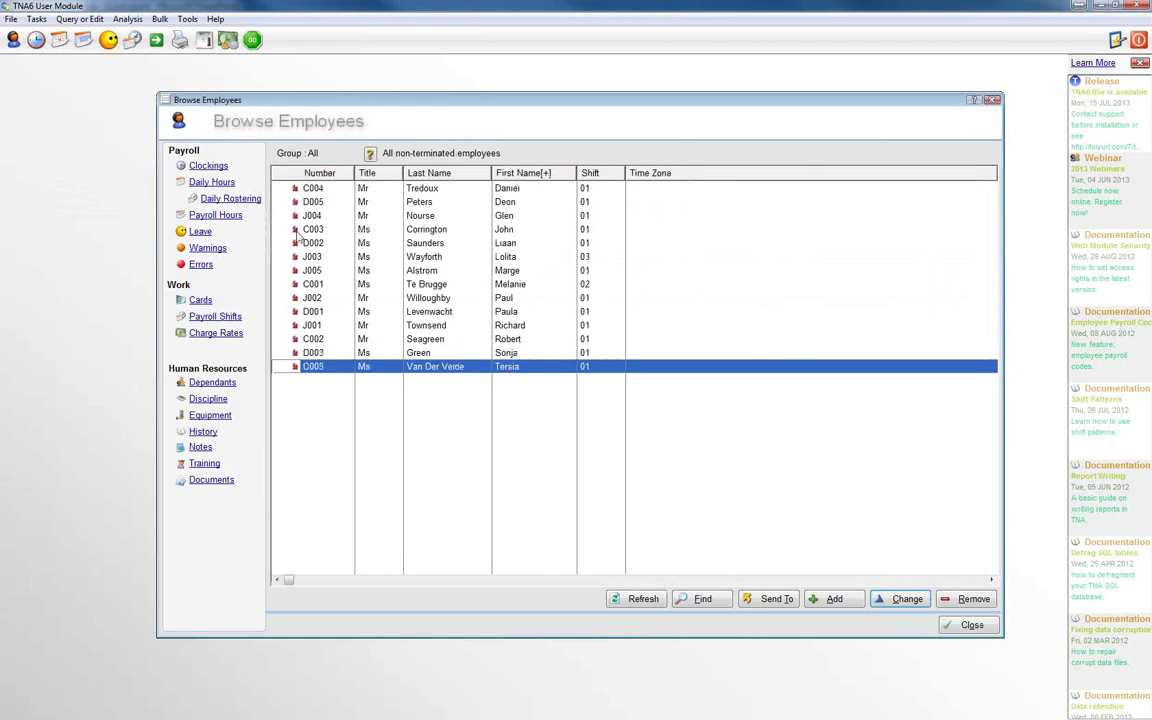
{"action": "left_click", "coordinate": [201, 232]}
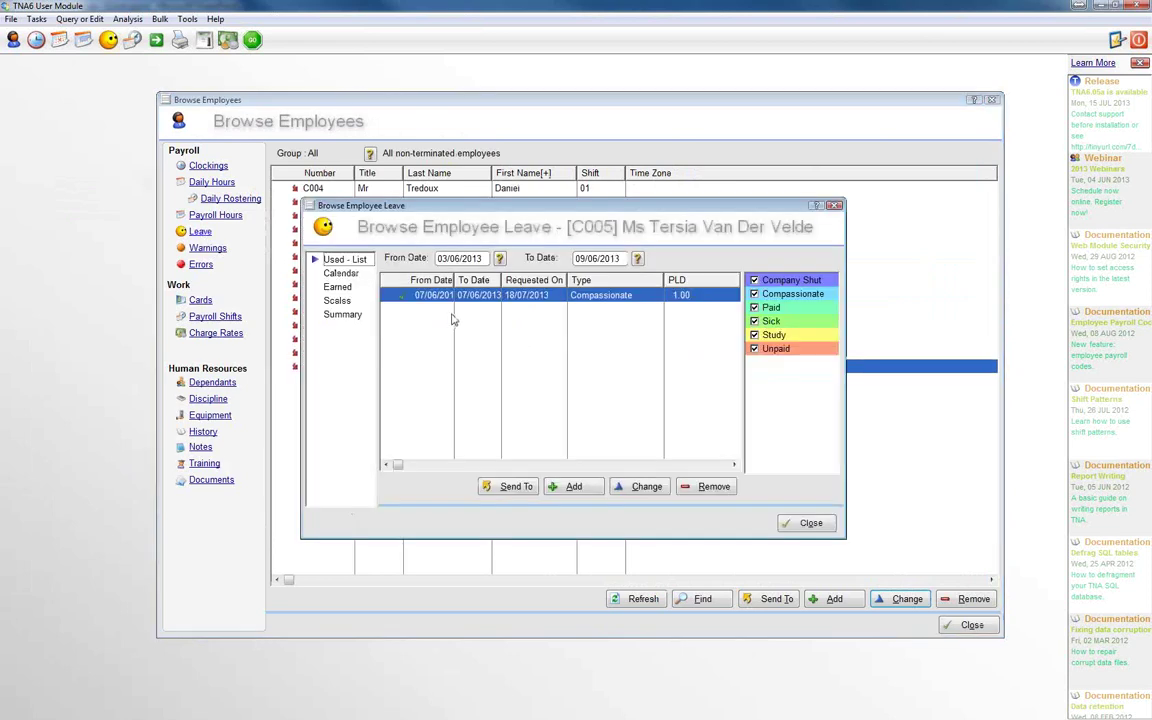
{"action": "left_click", "coordinate": [708, 487]}
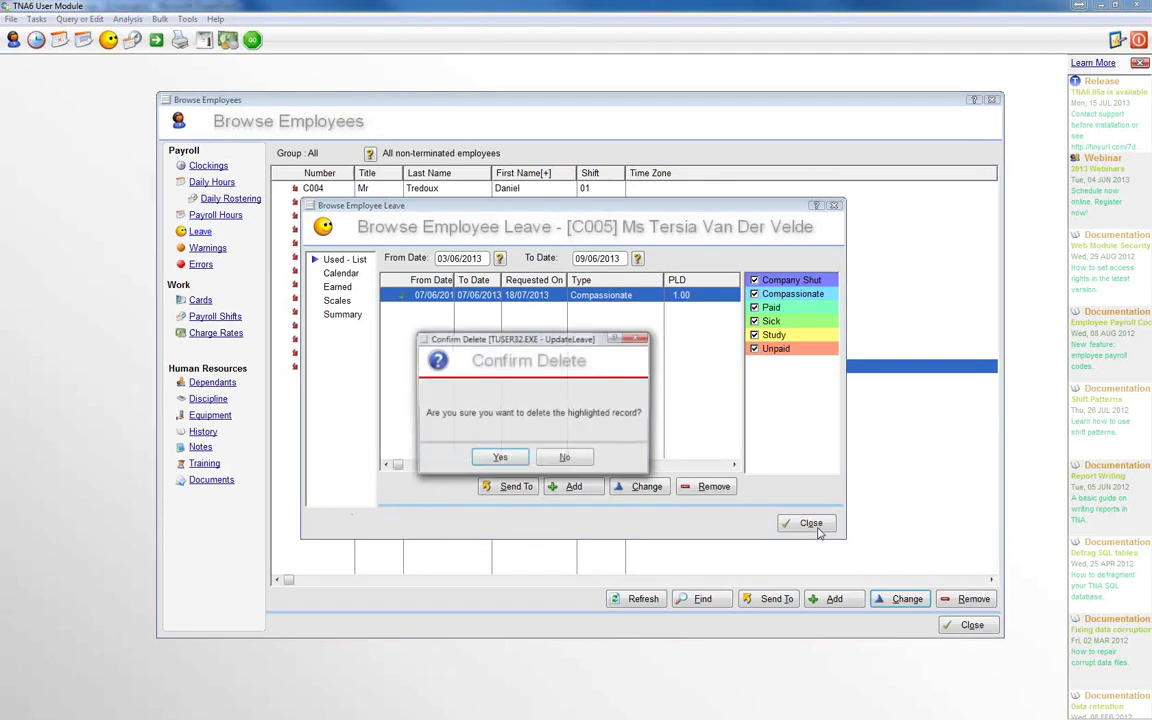
{"action": "left_click", "coordinate": [493, 459]}
{"action": "left_click", "coordinate": [819, 525]}
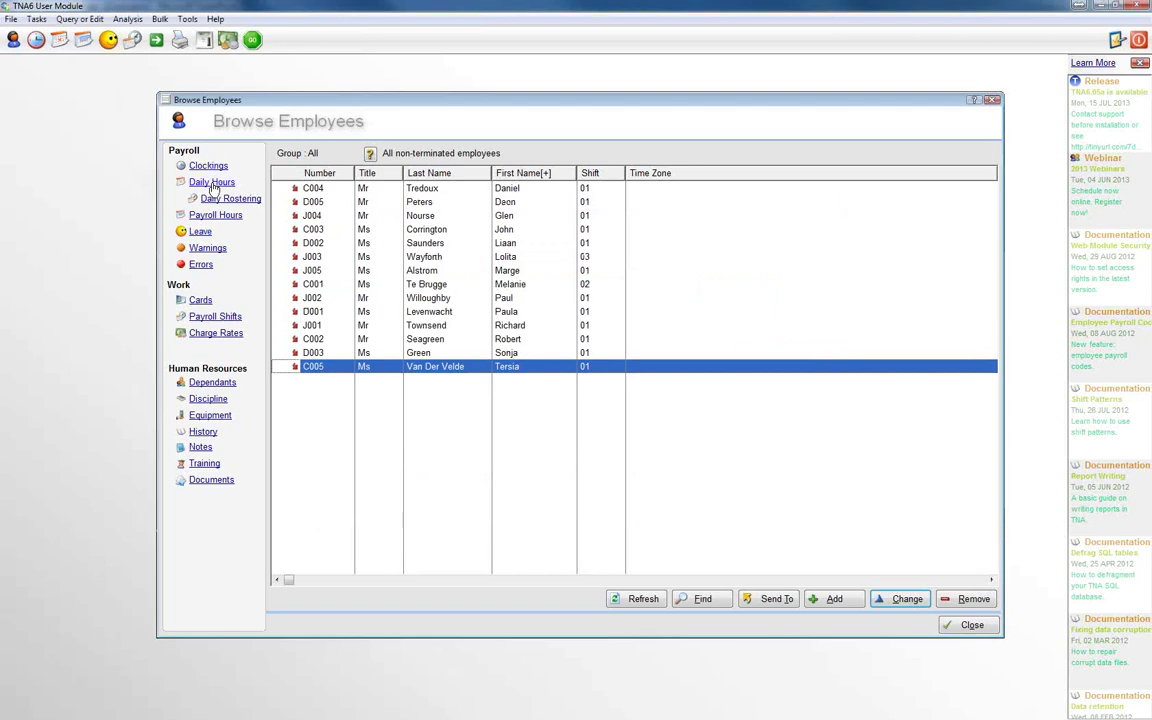
Reopen the last employee's daily hours and process the 07/06/2013 entry
{"action": "left_click", "coordinate": [212, 186]}
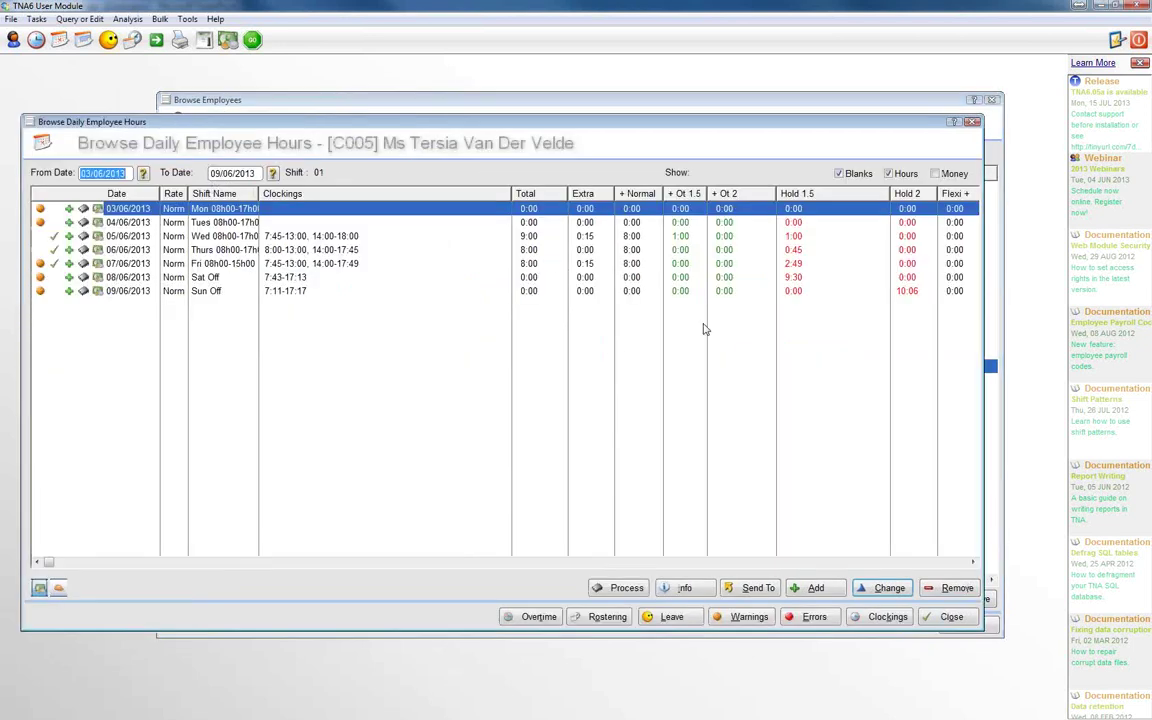
{"action": "left_click", "coordinate": [222, 262]}
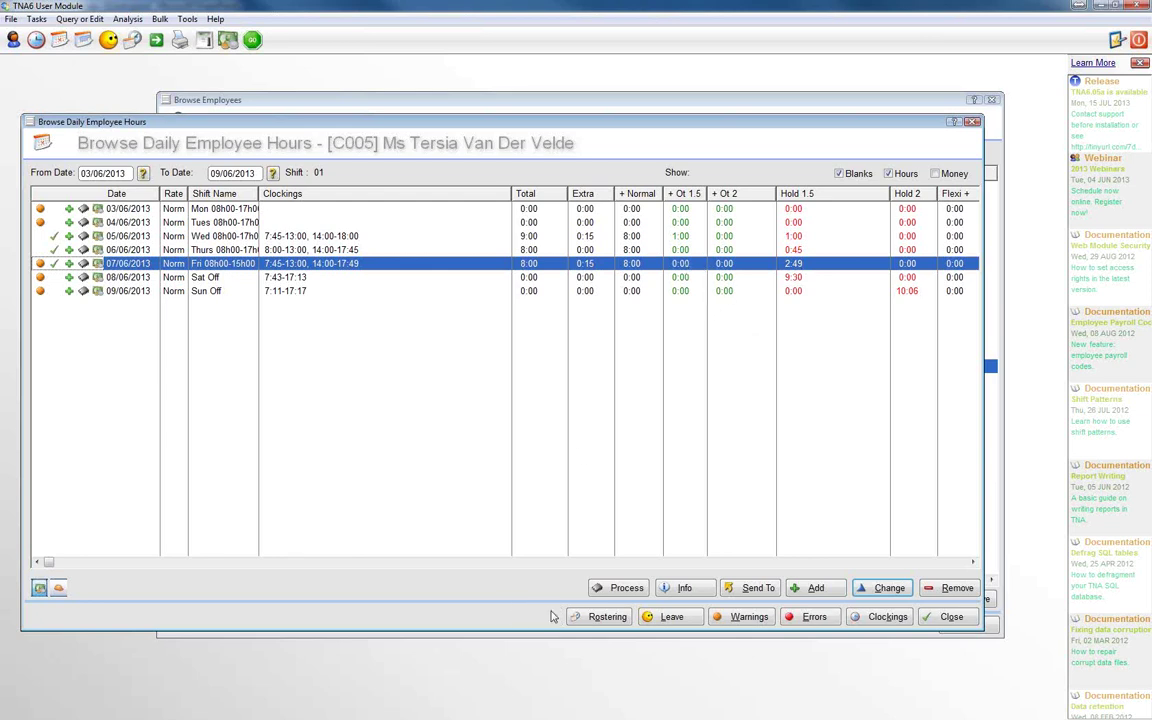
{"action": "left_click", "coordinate": [616, 589]}
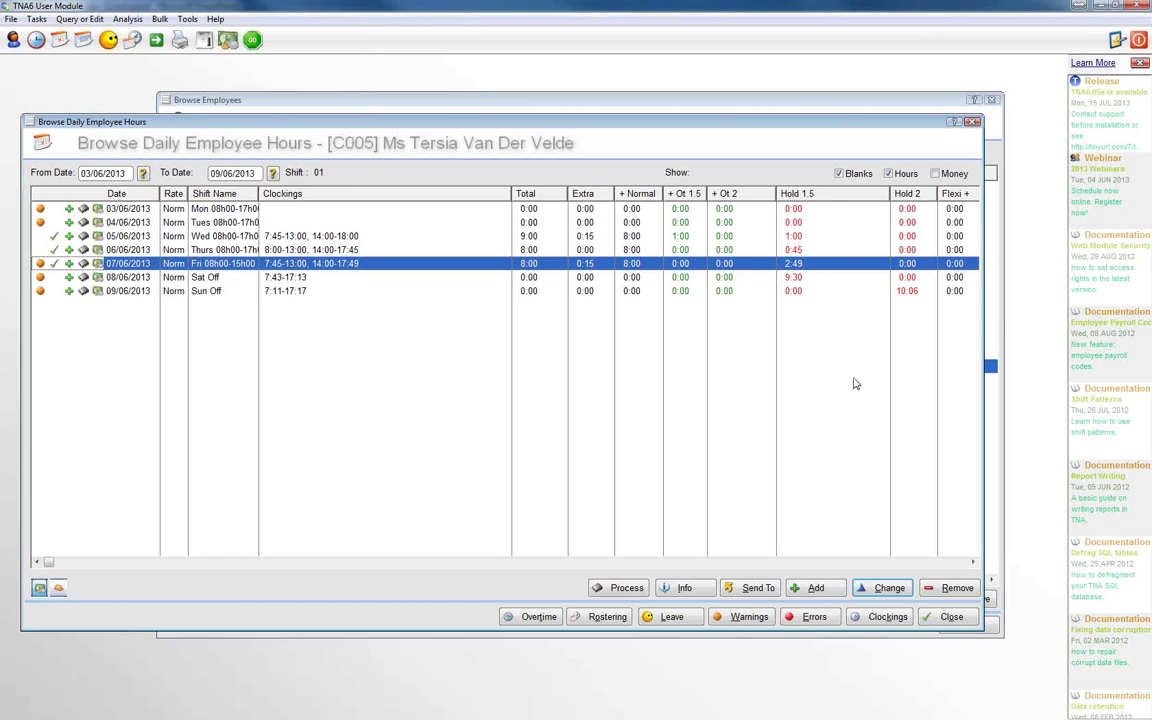
Check the overtime authorisation for 07/06/2013, close it, and compare the overtime and held hours of 5 and 6 June
{"action": "left_click", "coordinate": [533, 618]}
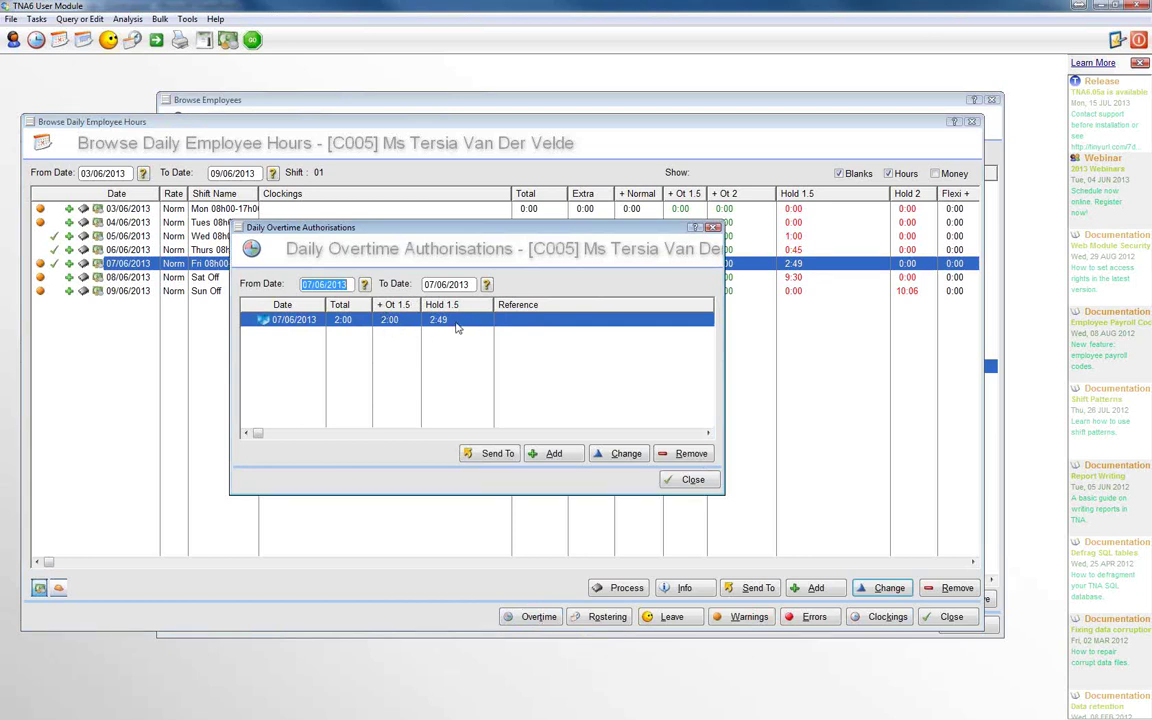
{"action": "left_click", "coordinate": [693, 481]}
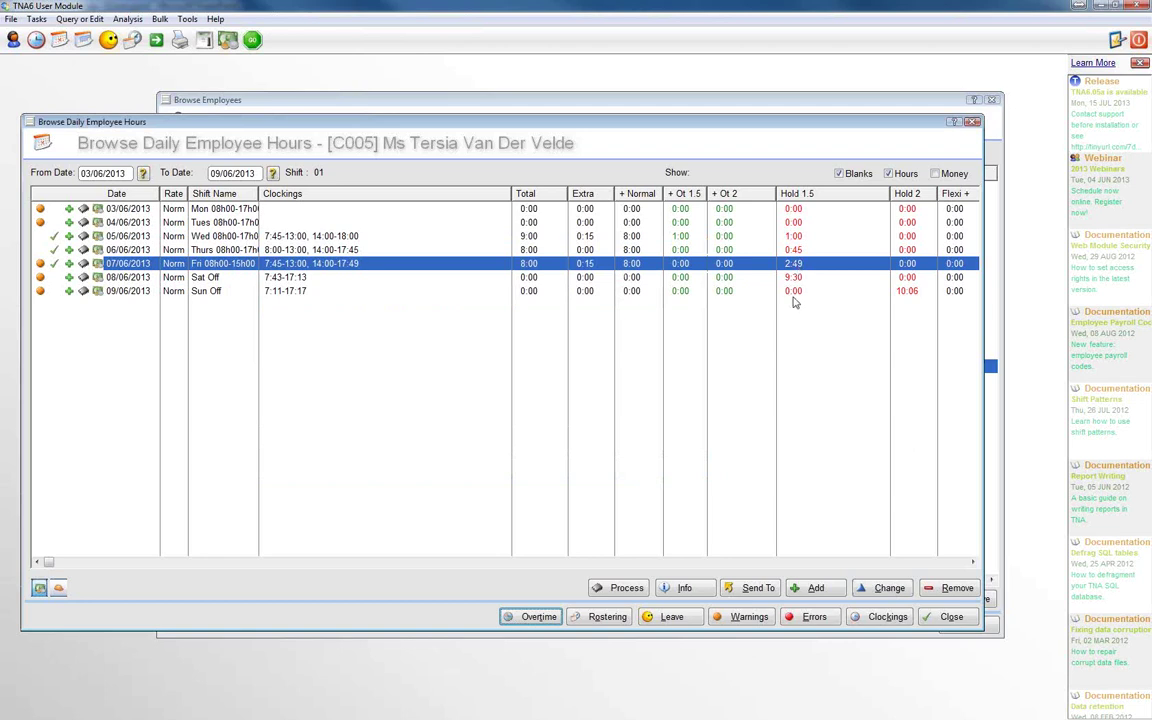
{"action": "left_click", "coordinate": [683, 238]}
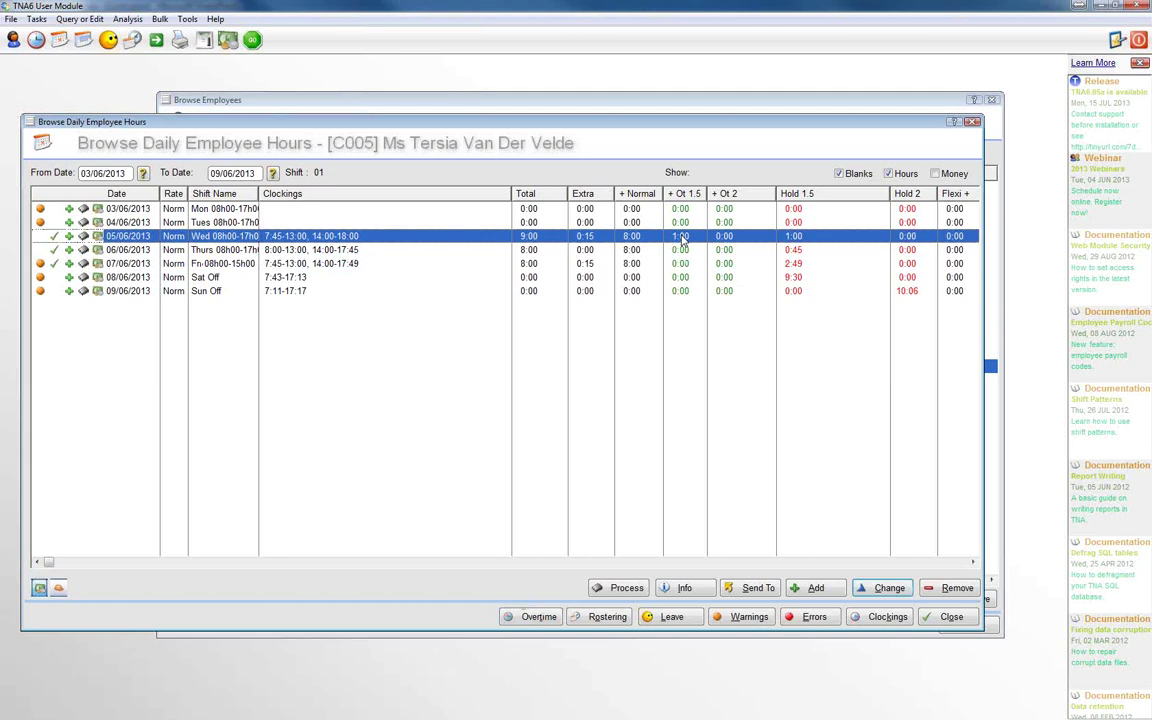
{"action": "left_click", "coordinate": [811, 253]}
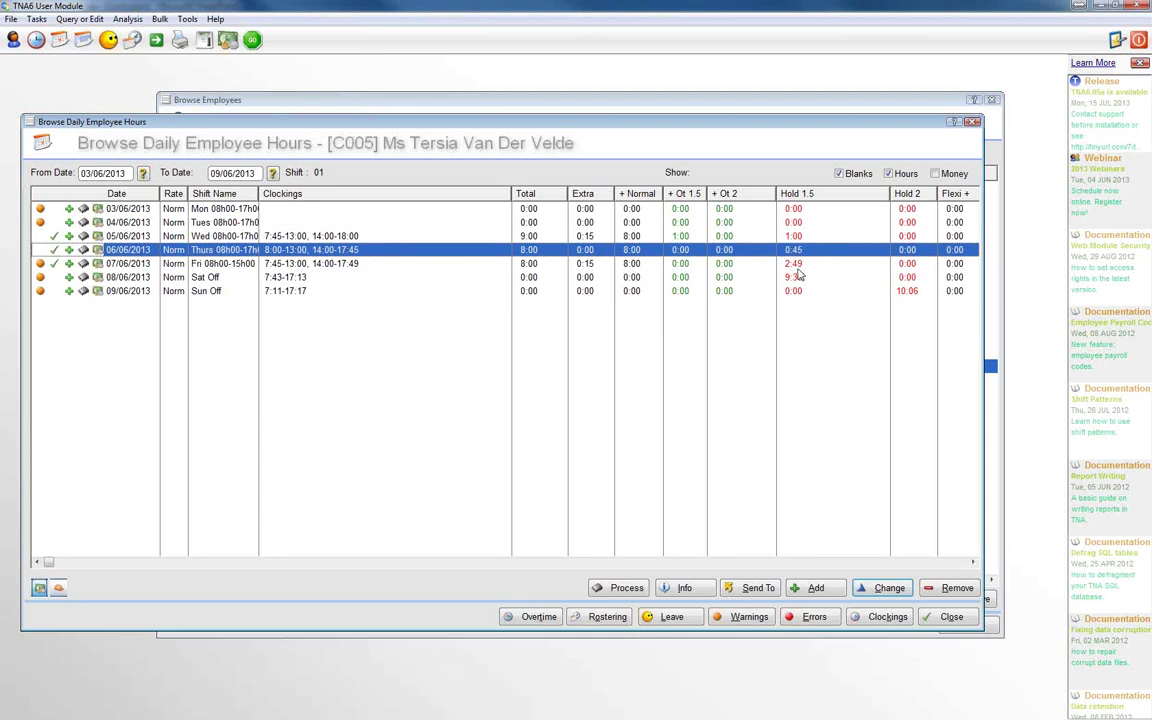
Close the daily hours and the employee list, and open the daily hours overtime authorisations
{"action": "left_click", "coordinate": [949, 618]}
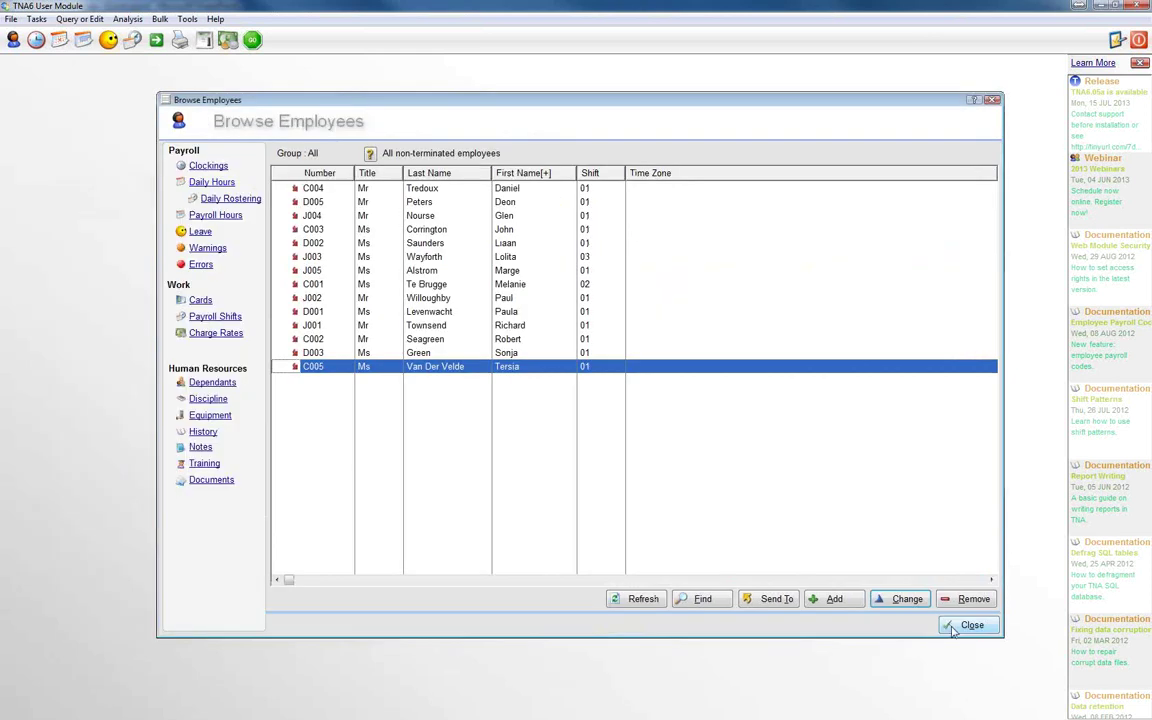
{"action": "left_click", "coordinate": [966, 625]}
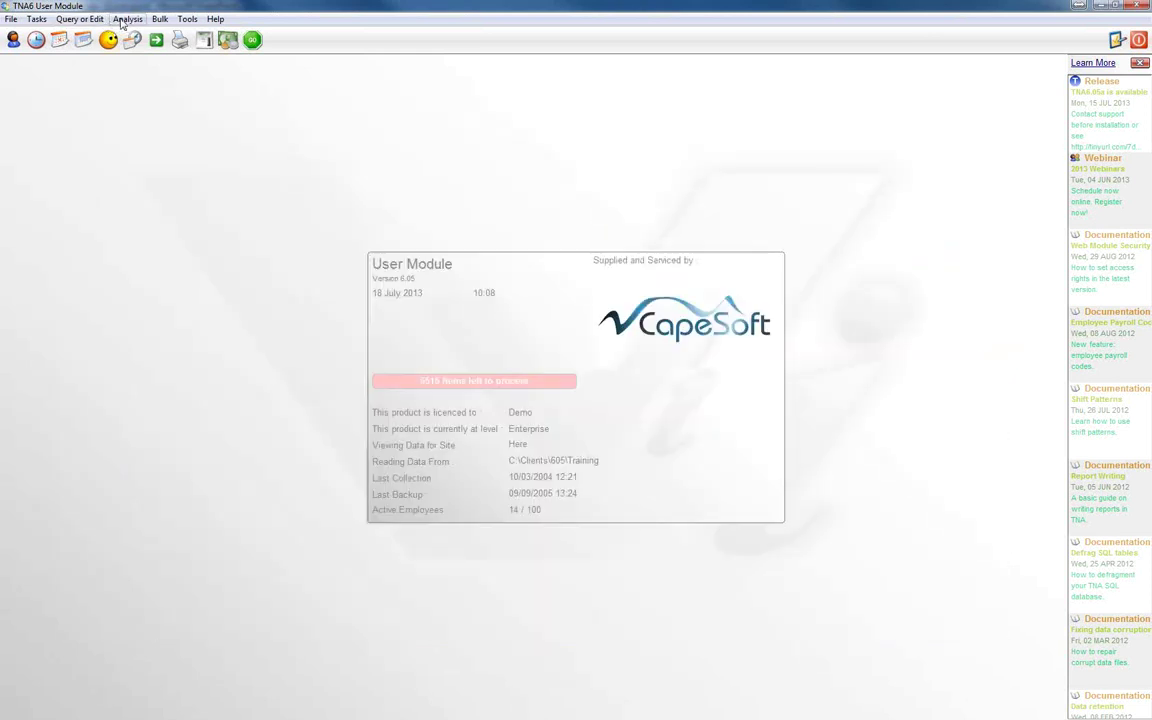
{"action": "left_click", "coordinate": [80, 19]}
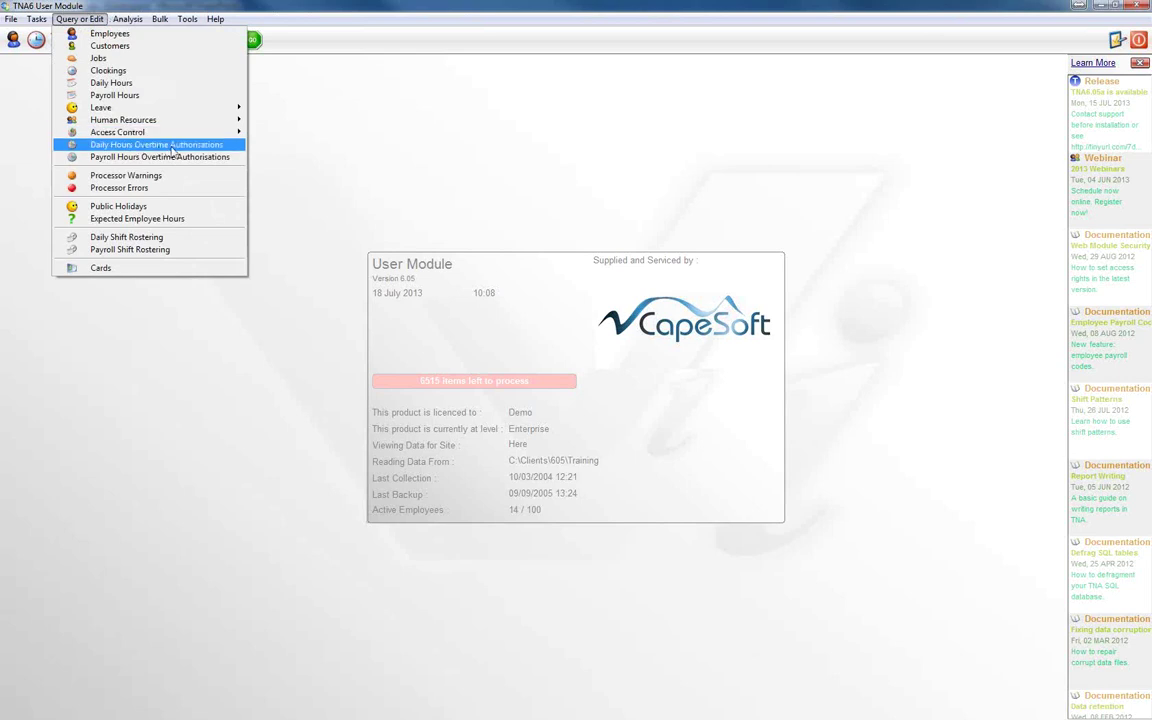
{"action": "left_click", "coordinate": [180, 147]}
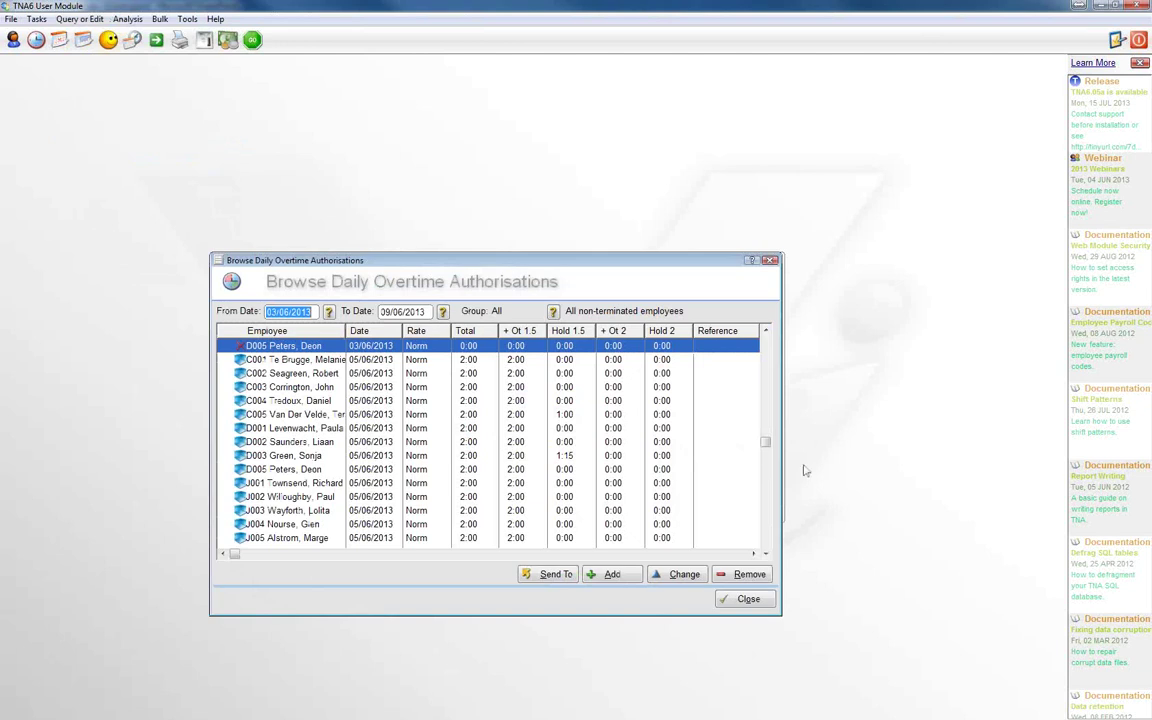
Review all employees' daily overtime authorisations from 03/06/2013 to 09/06/2013, from the first entry to the last
{"action": "left_click", "coordinate": [731, 430]}
{"action": "scroll", "coordinate": [731, 430], "scroll_direction": "down", "scroll_amount": 10}
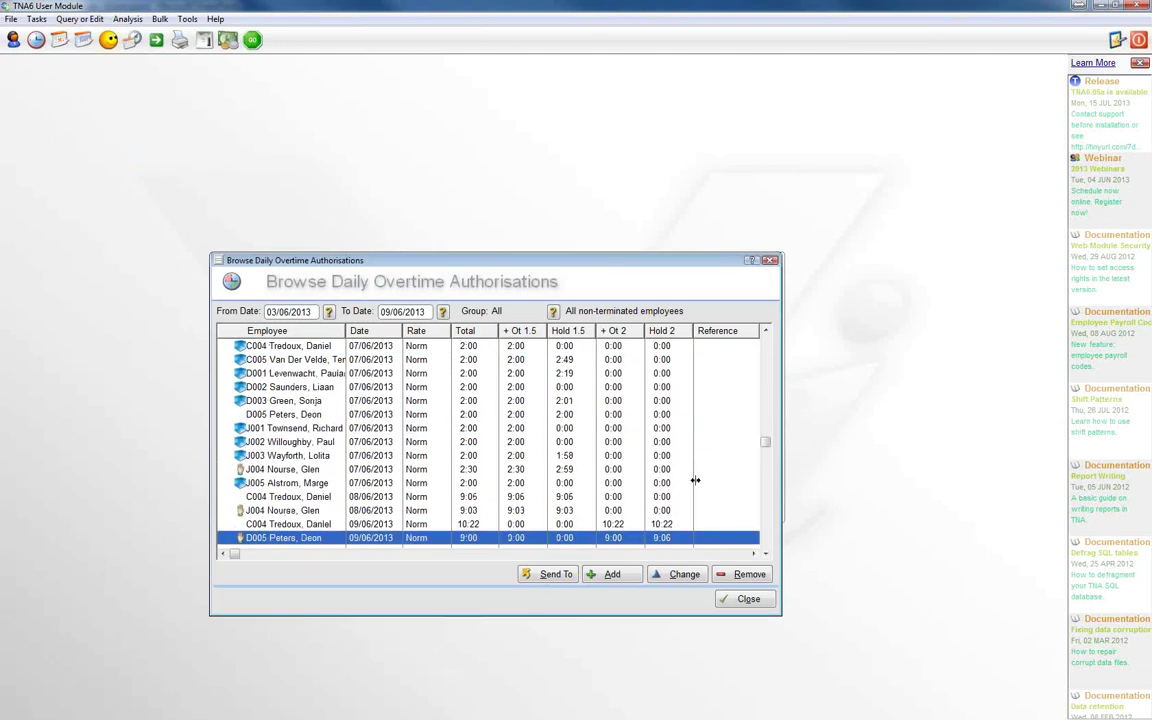
{"action": "key", "text": "Page_Up"}
{"action": "key", "text": "Page_Up"}
{"action": "key", "text": "Page_Up"}
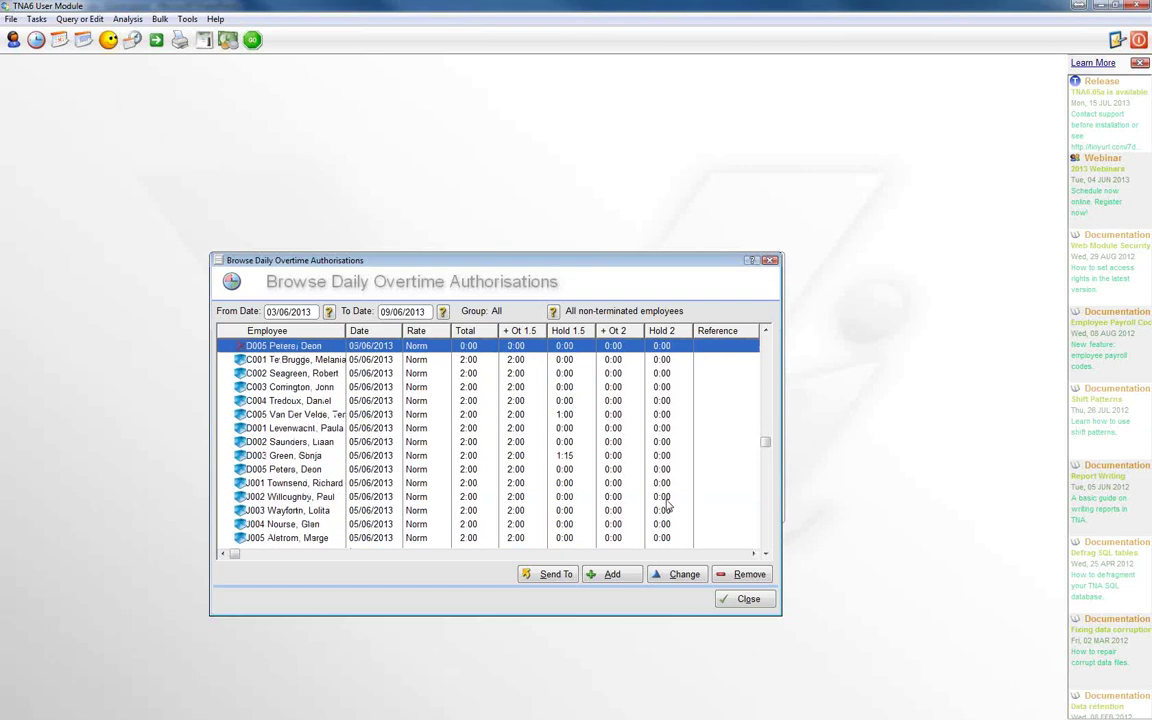
Open a new daily overtime authorisation form, discard it without saving, and close the authorisations list
{"action": "left_click", "coordinate": [610, 576]}
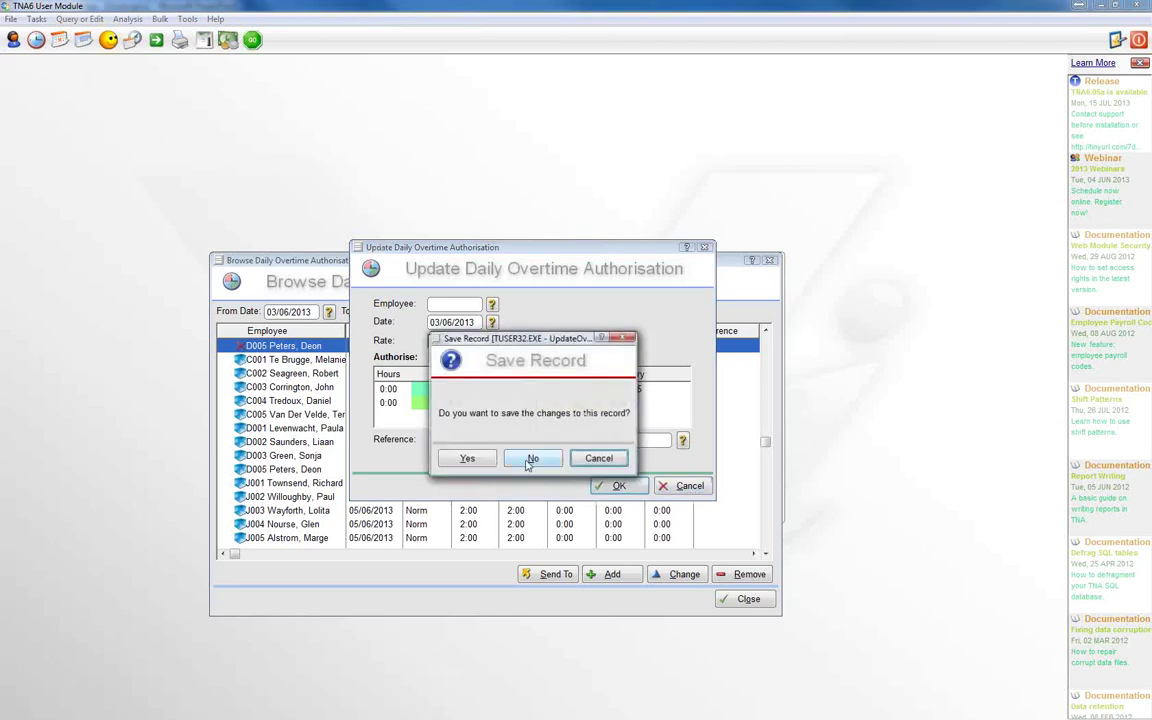
{"action": "left_click", "coordinate": [529, 463]}
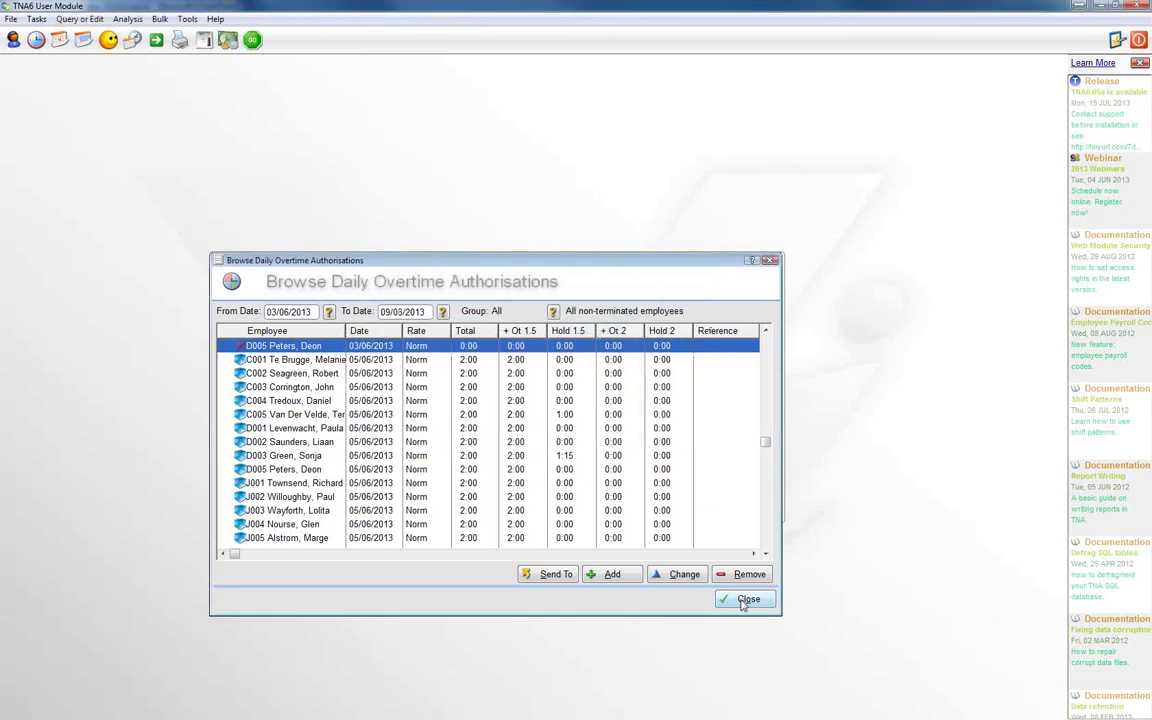
{"action": "left_click", "coordinate": [744, 601]}
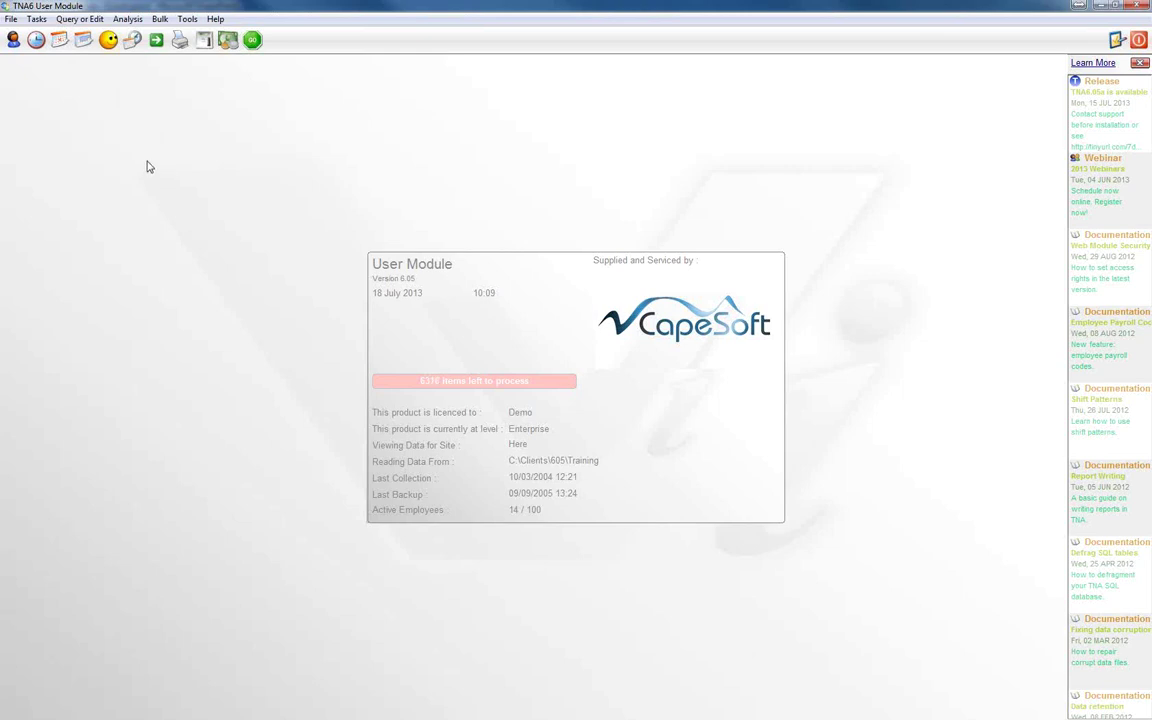
Check the annual leave and annual sick leave settings in the shift 02 employee's employment details, cancel without changes, and close the employee list
{"action": "left_click", "coordinate": [13, 44]}
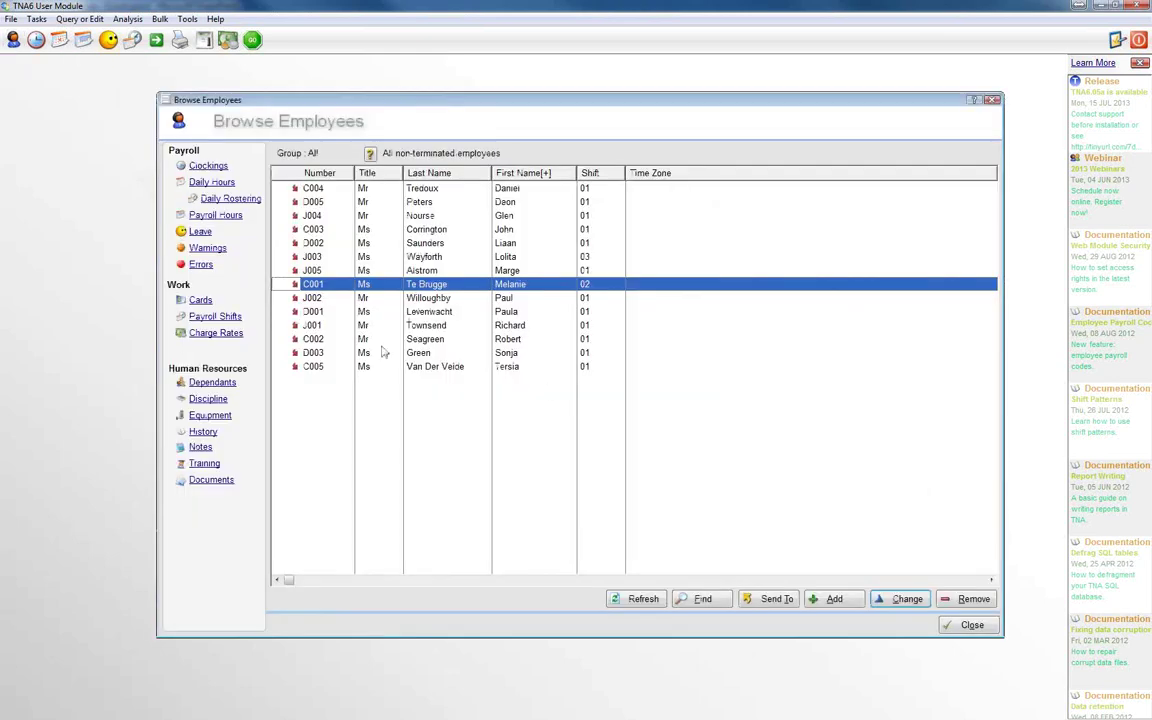
{"action": "left_click", "coordinate": [901, 605]}
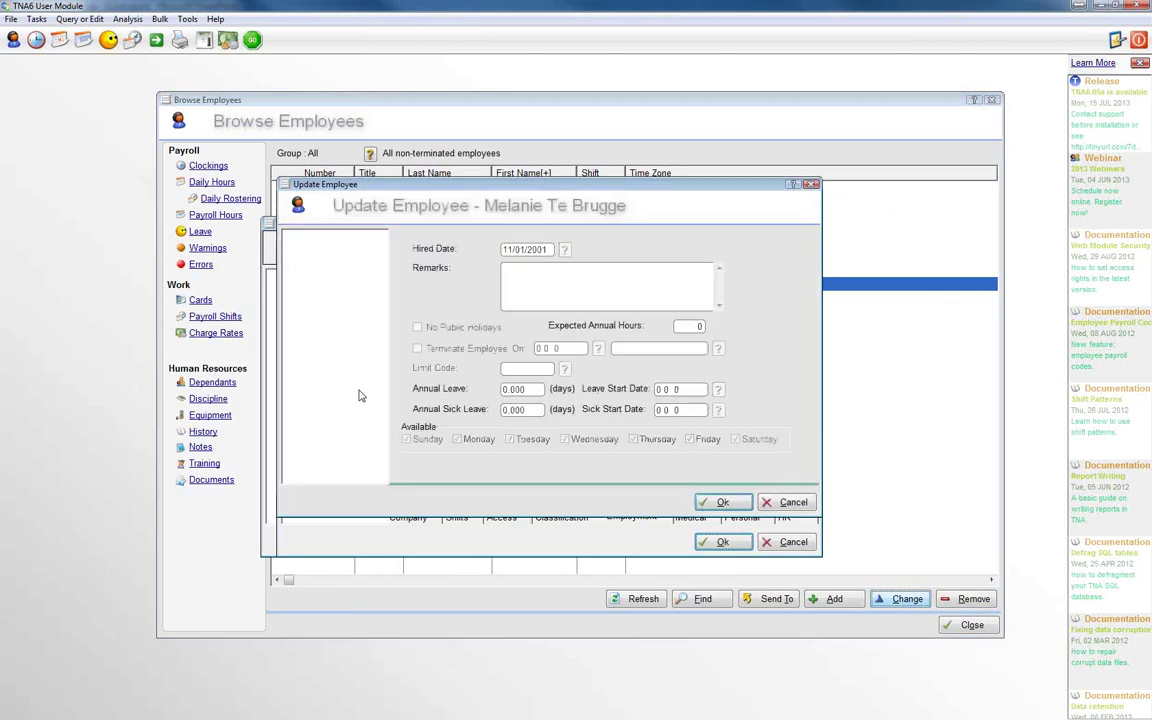
{"action": "left_click", "coordinate": [340, 319]}
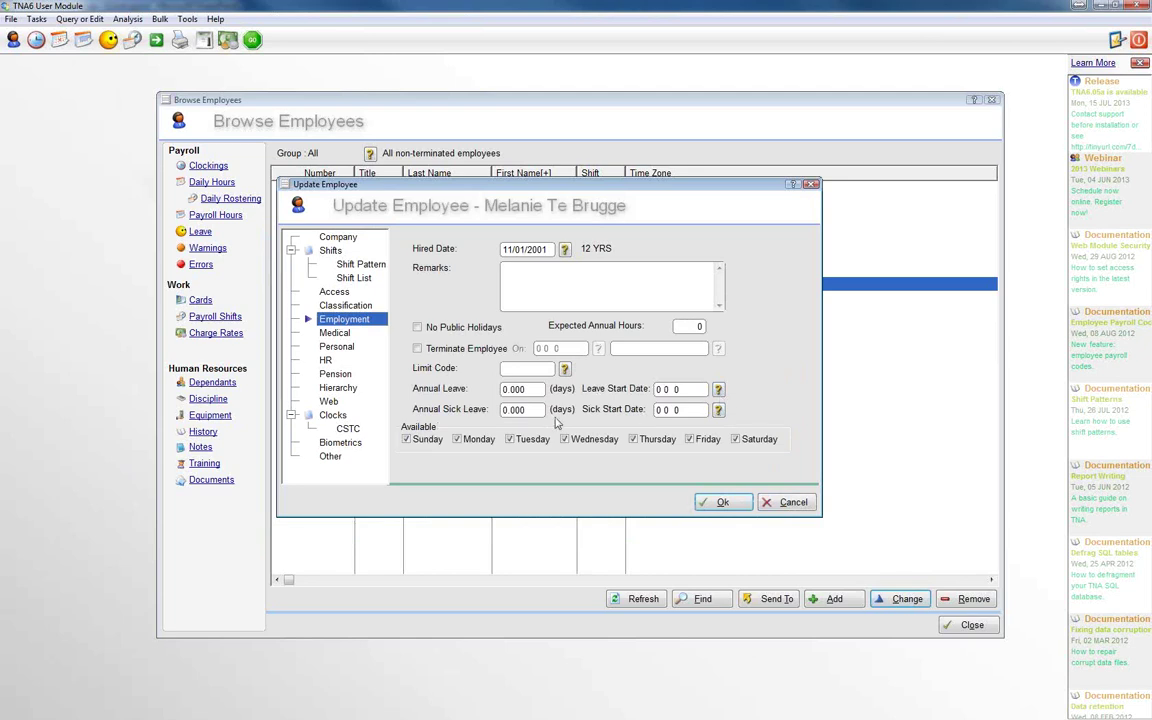
{"action": "left_click", "coordinate": [505, 409]}
{"action": "left_click_drag", "start_coordinate": [505, 409], "coordinate": [500, 418]}
{"action": "left_click", "coordinate": [788, 506]}
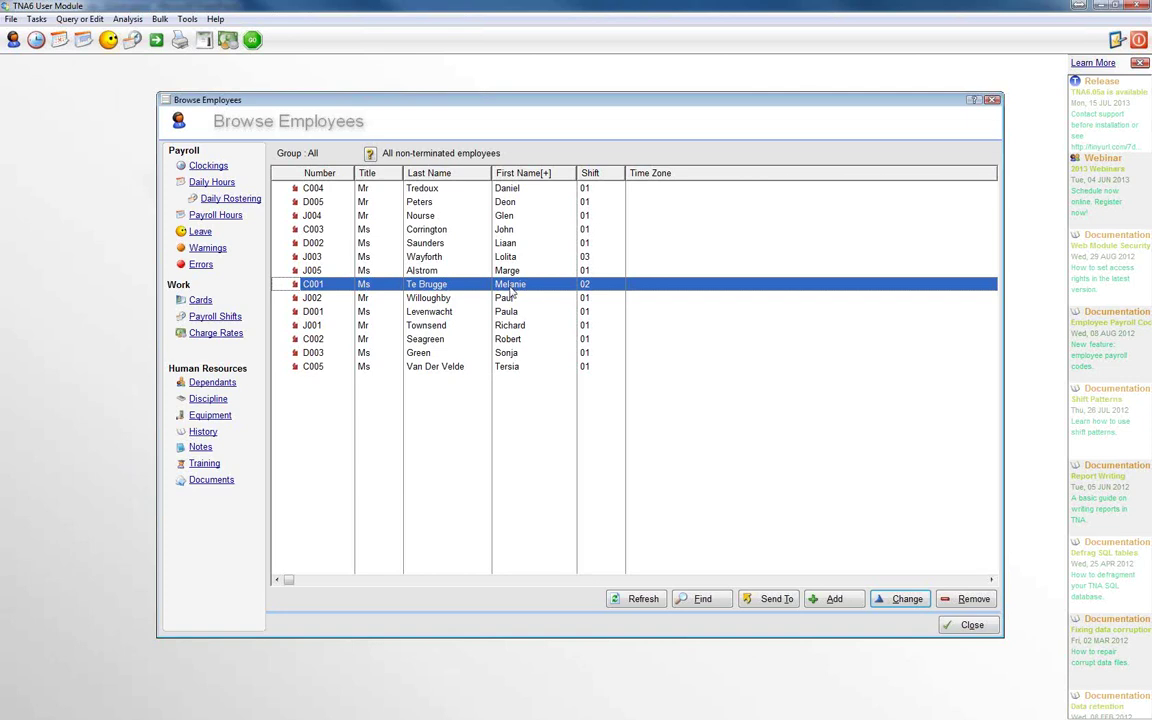
{"action": "left_click", "coordinate": [972, 627]}
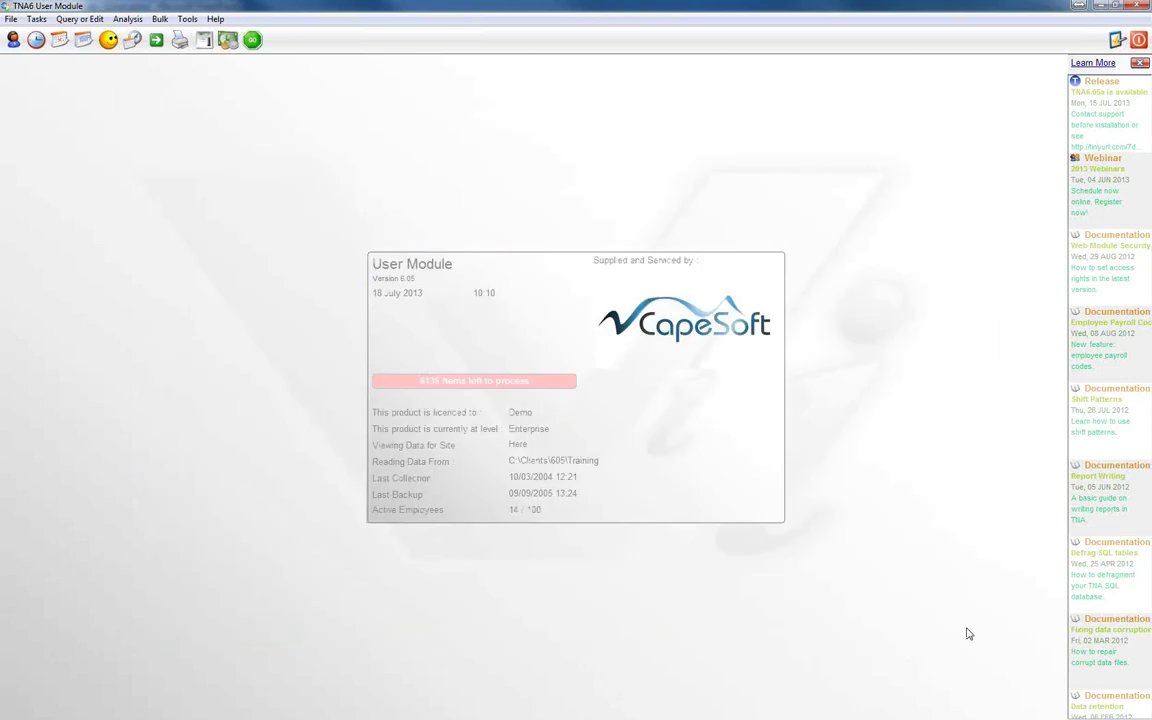